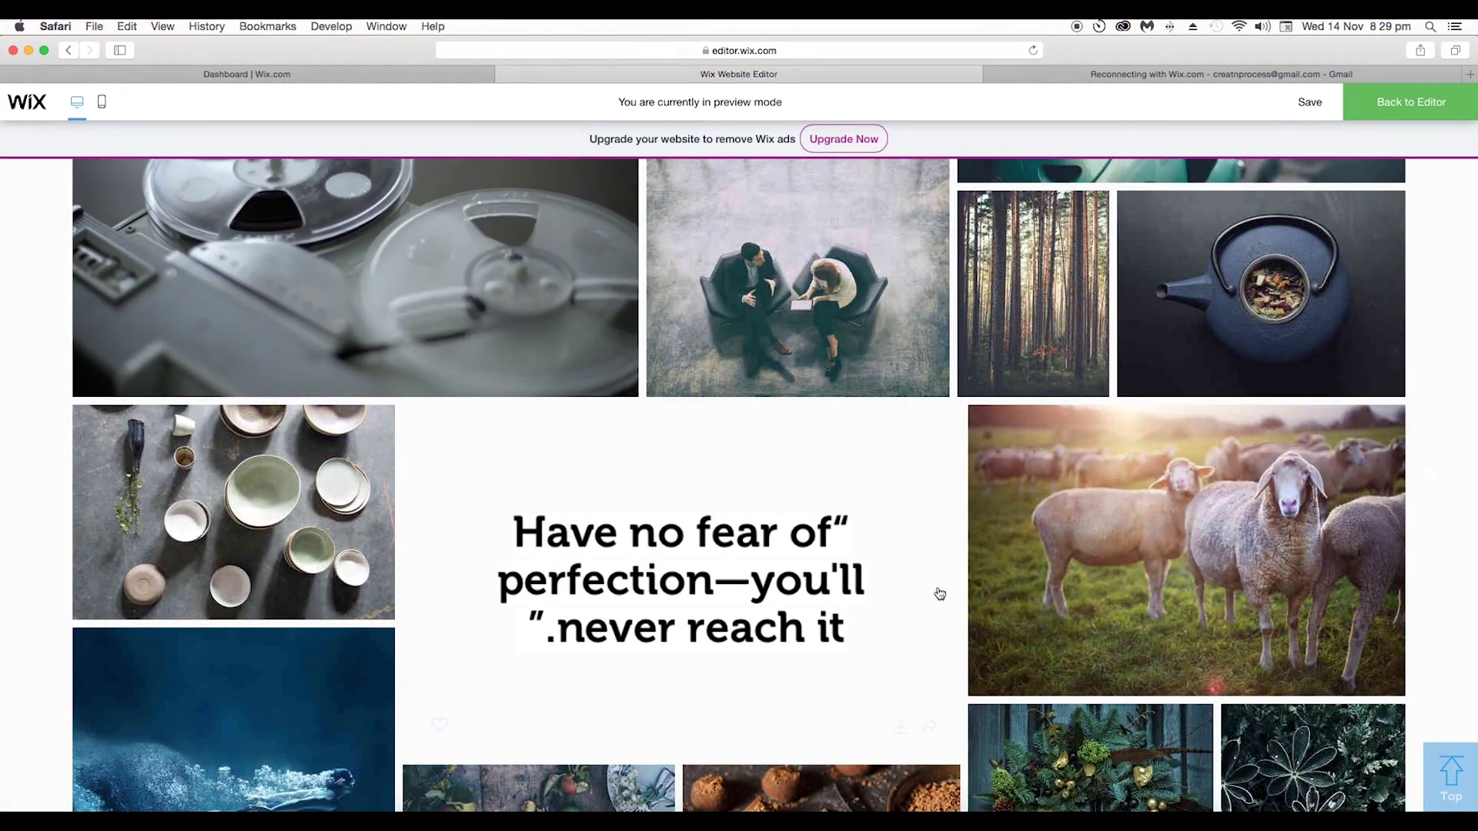
Search the App Market for 'wix p' and add the Wix Pro Gallery app to the homepage
scroll(1018, 566, up, 3)
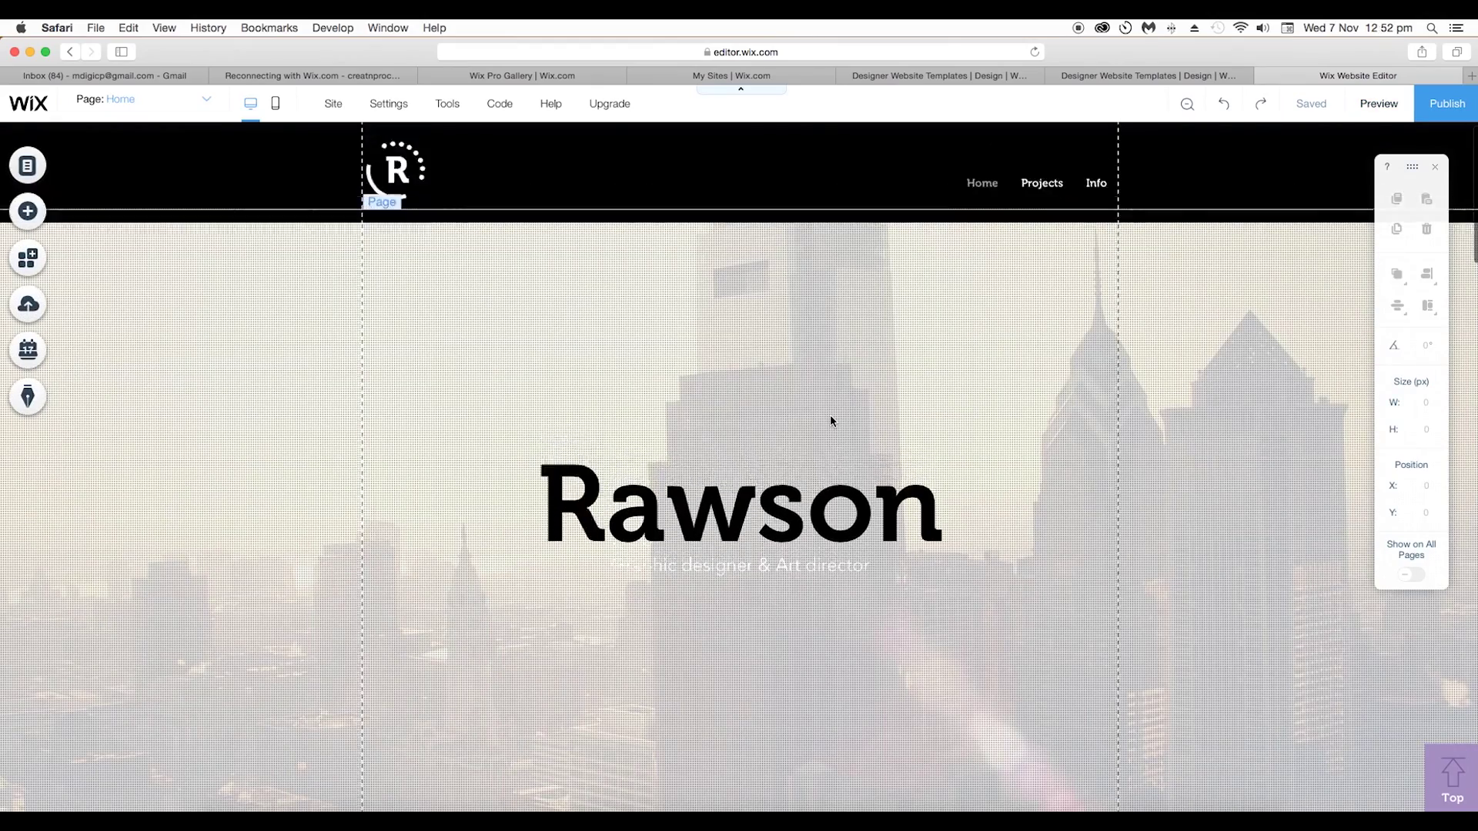
scroll(830, 414, down, 2)
scroll(831, 421, down, 7)
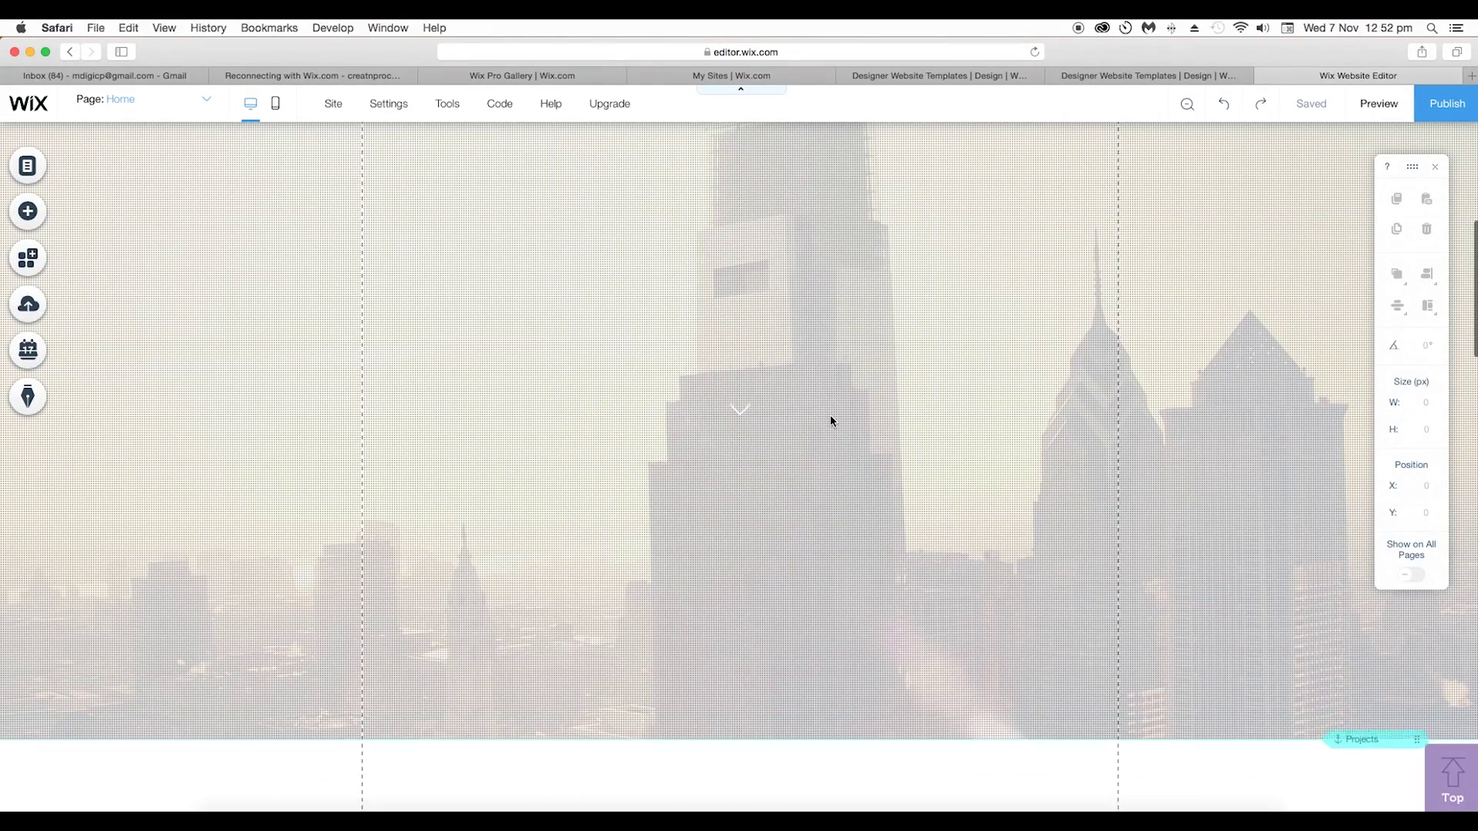
scroll(829, 421, down, 5)
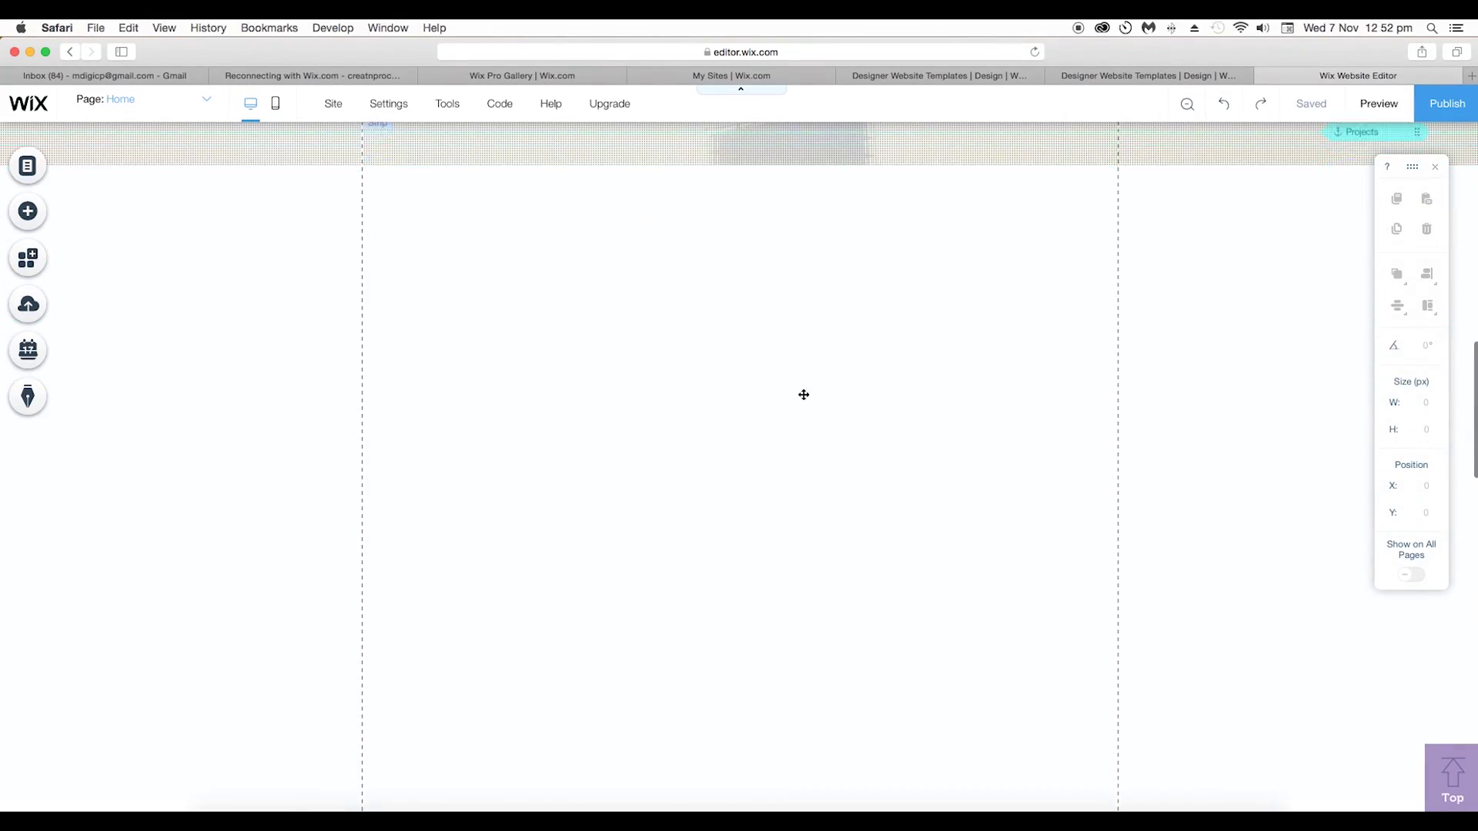
scroll(805, 462, up, 4)
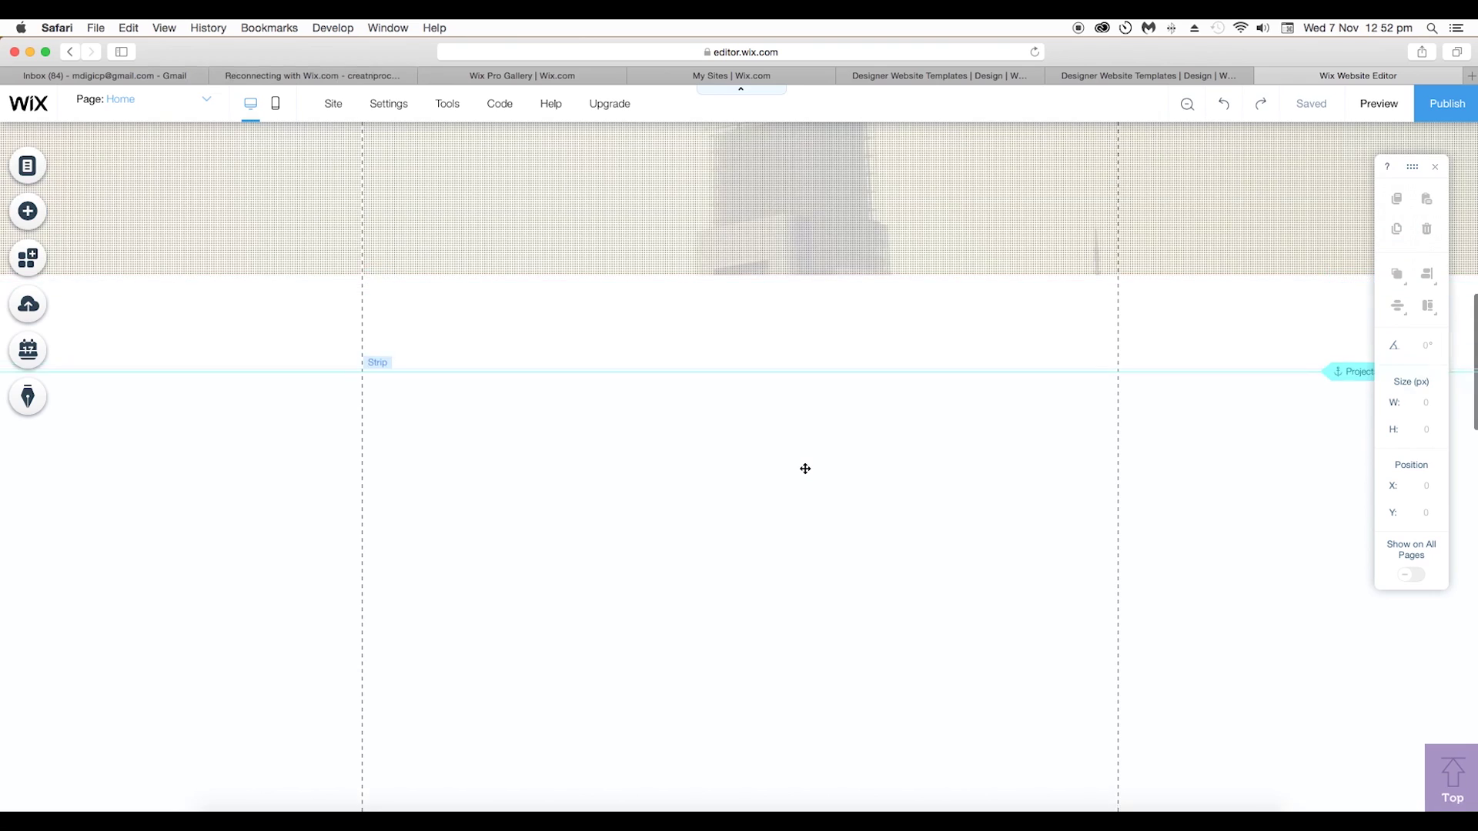
scroll(806, 469, up, 1)
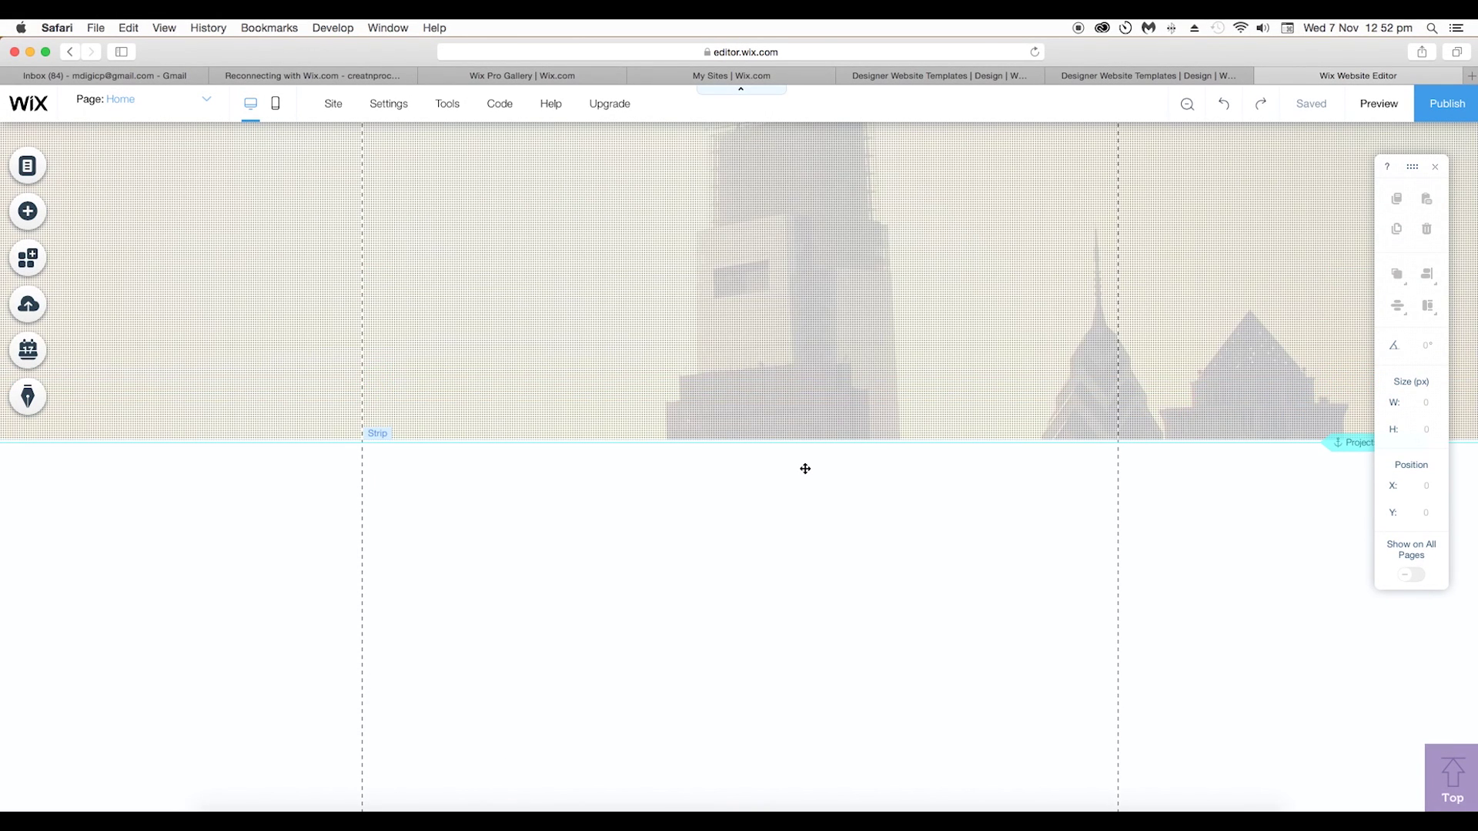
scroll(805, 469, down, 4)
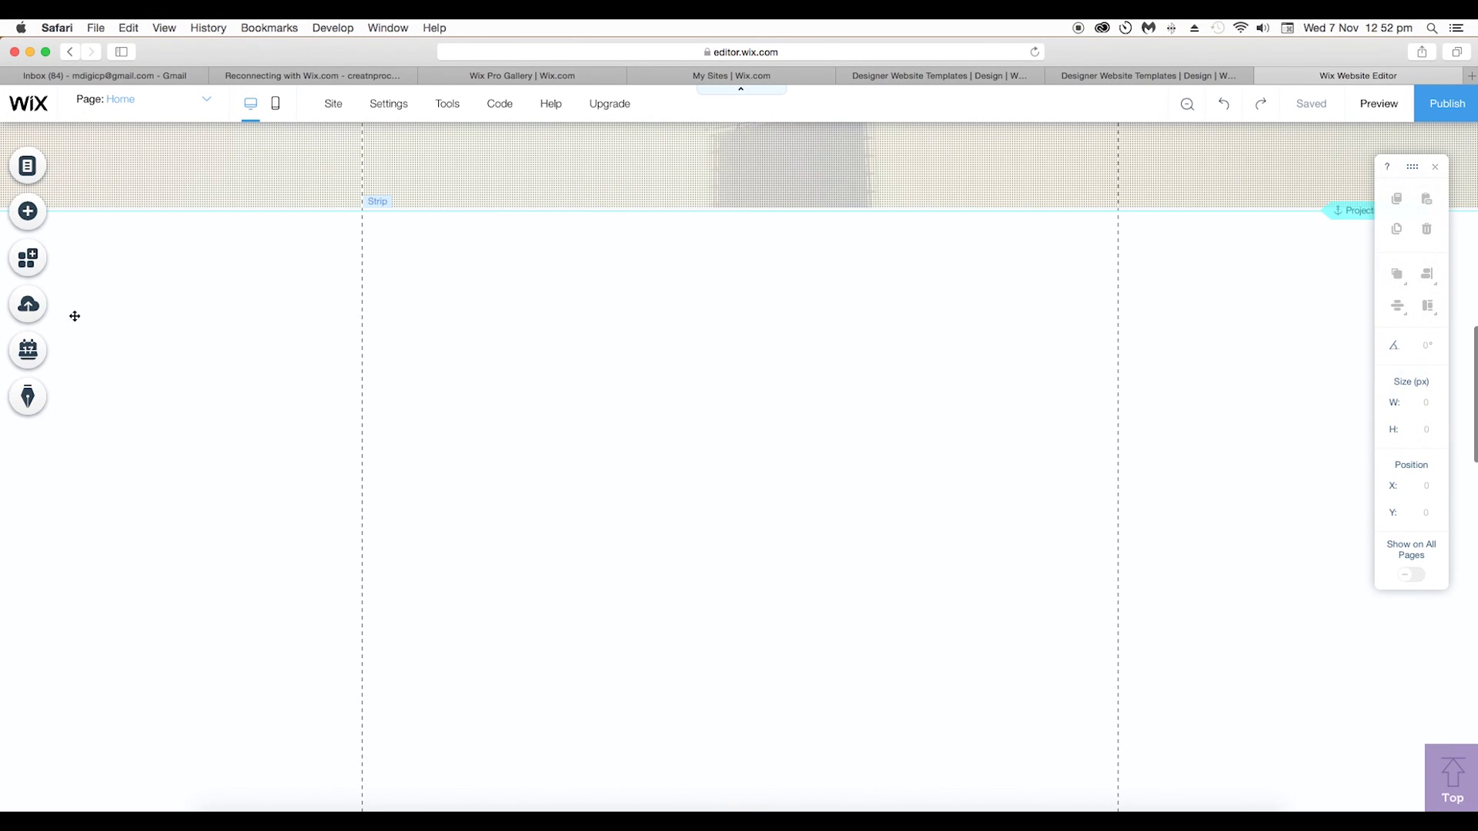
click(28, 258)
click(659, 221)
text(wix pro)
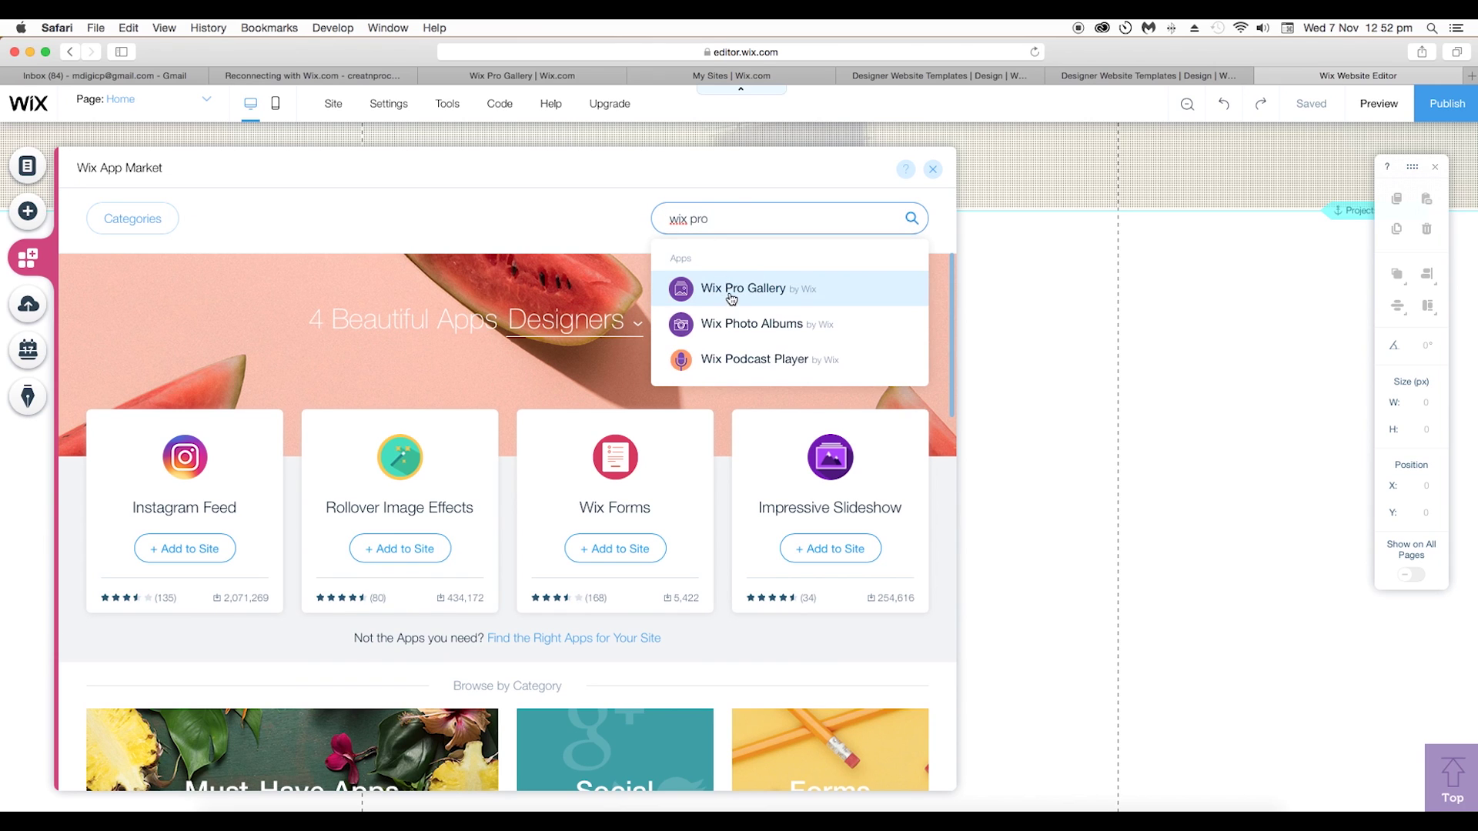
click(714, 291)
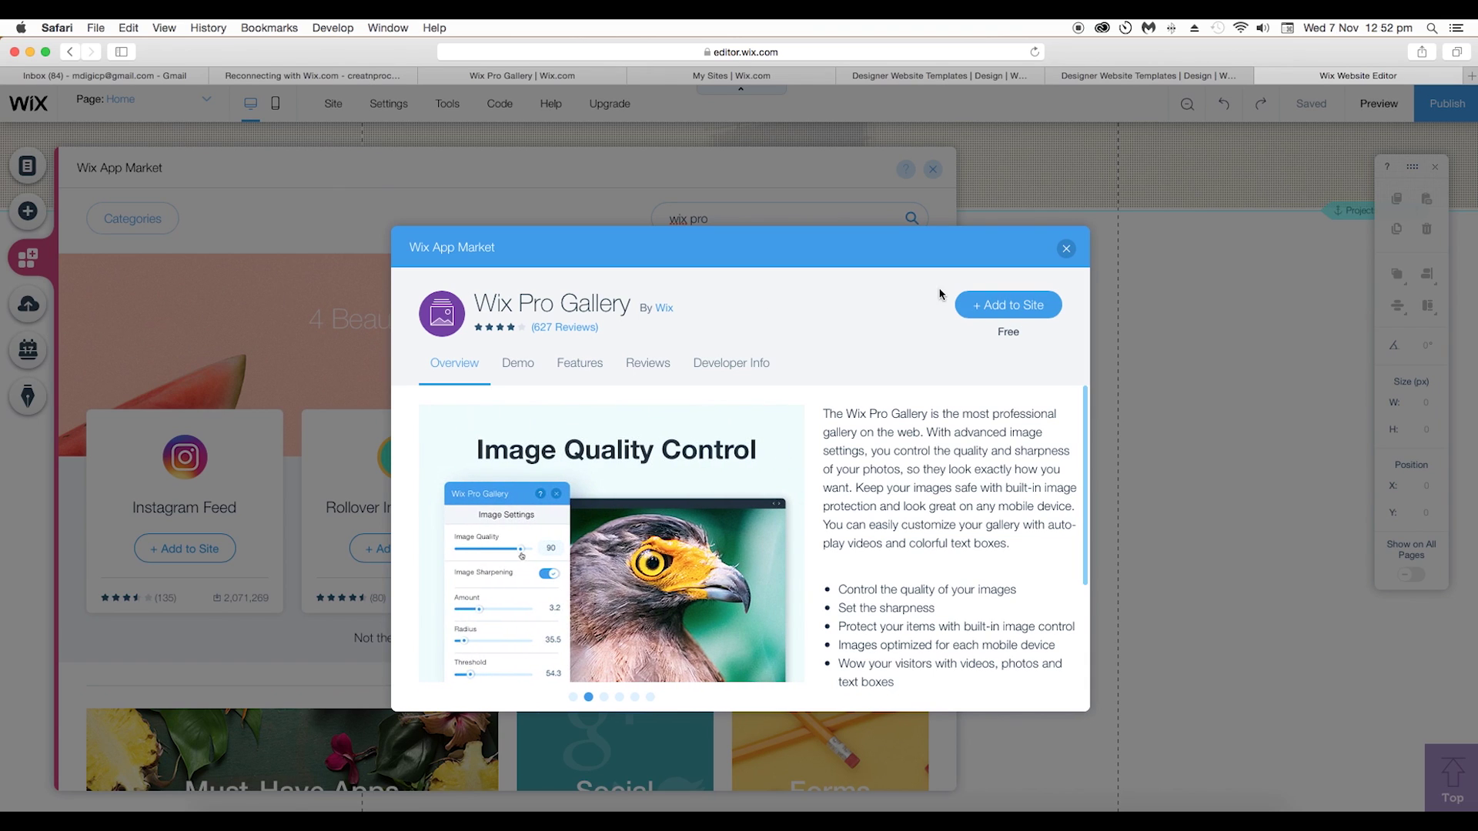
click(1001, 306)
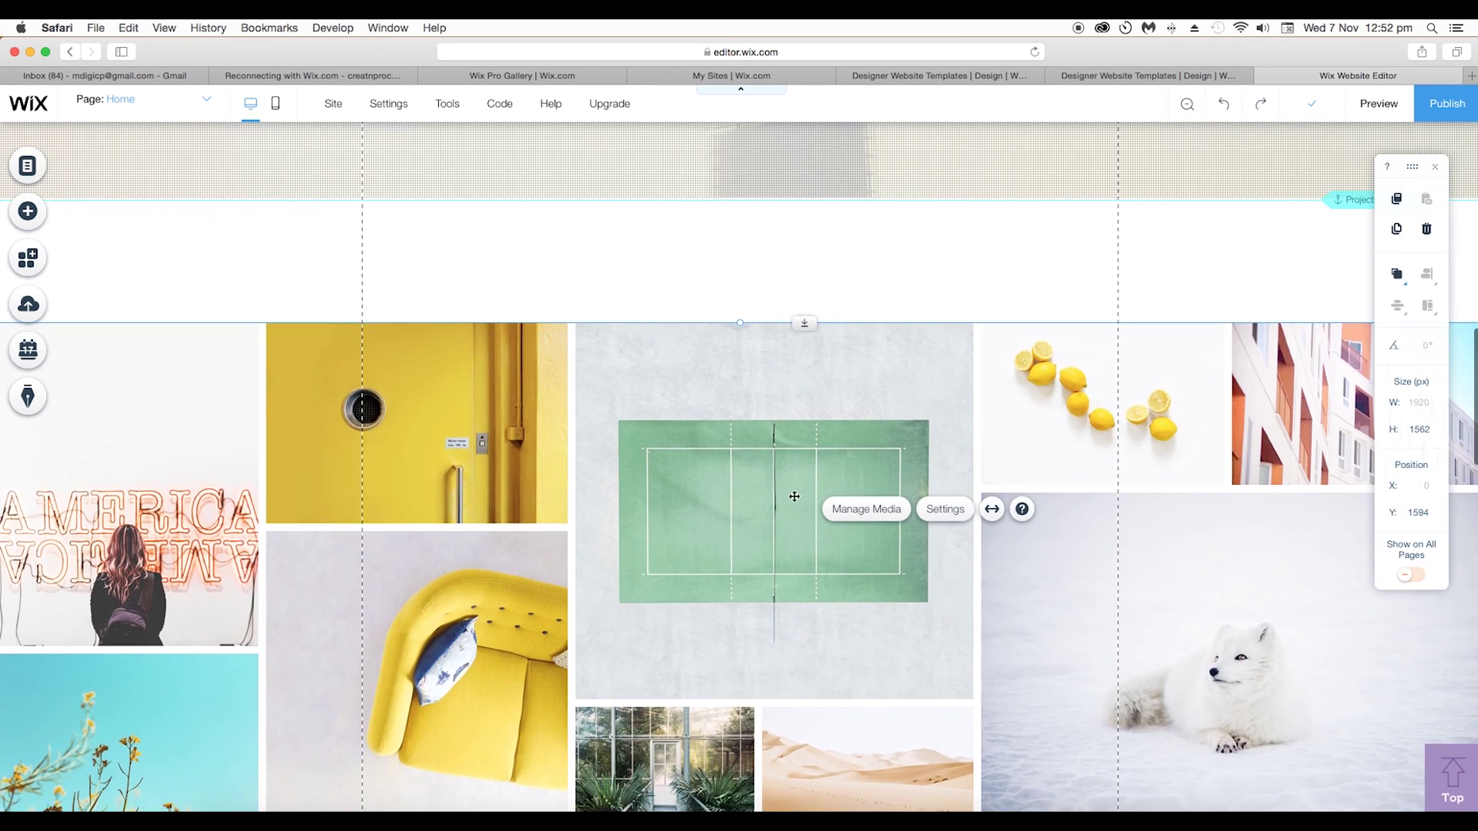
Give the stretched full-width gallery 5% side margins, narrowing it to 1728 px
scroll(881, 413, up, 3)
scroll(880, 413, down, 3)
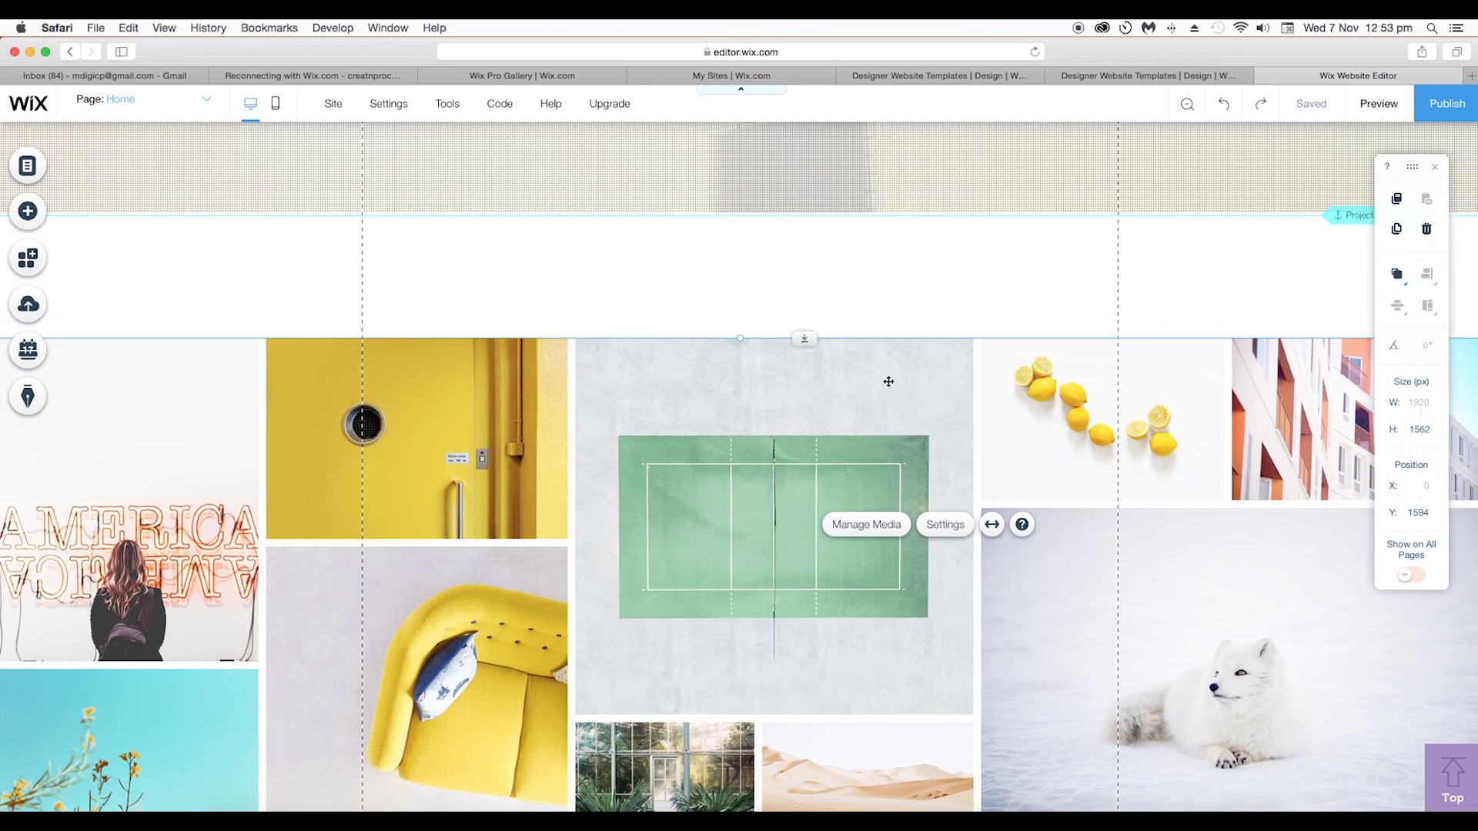
click(992, 524)
click(159, 448)
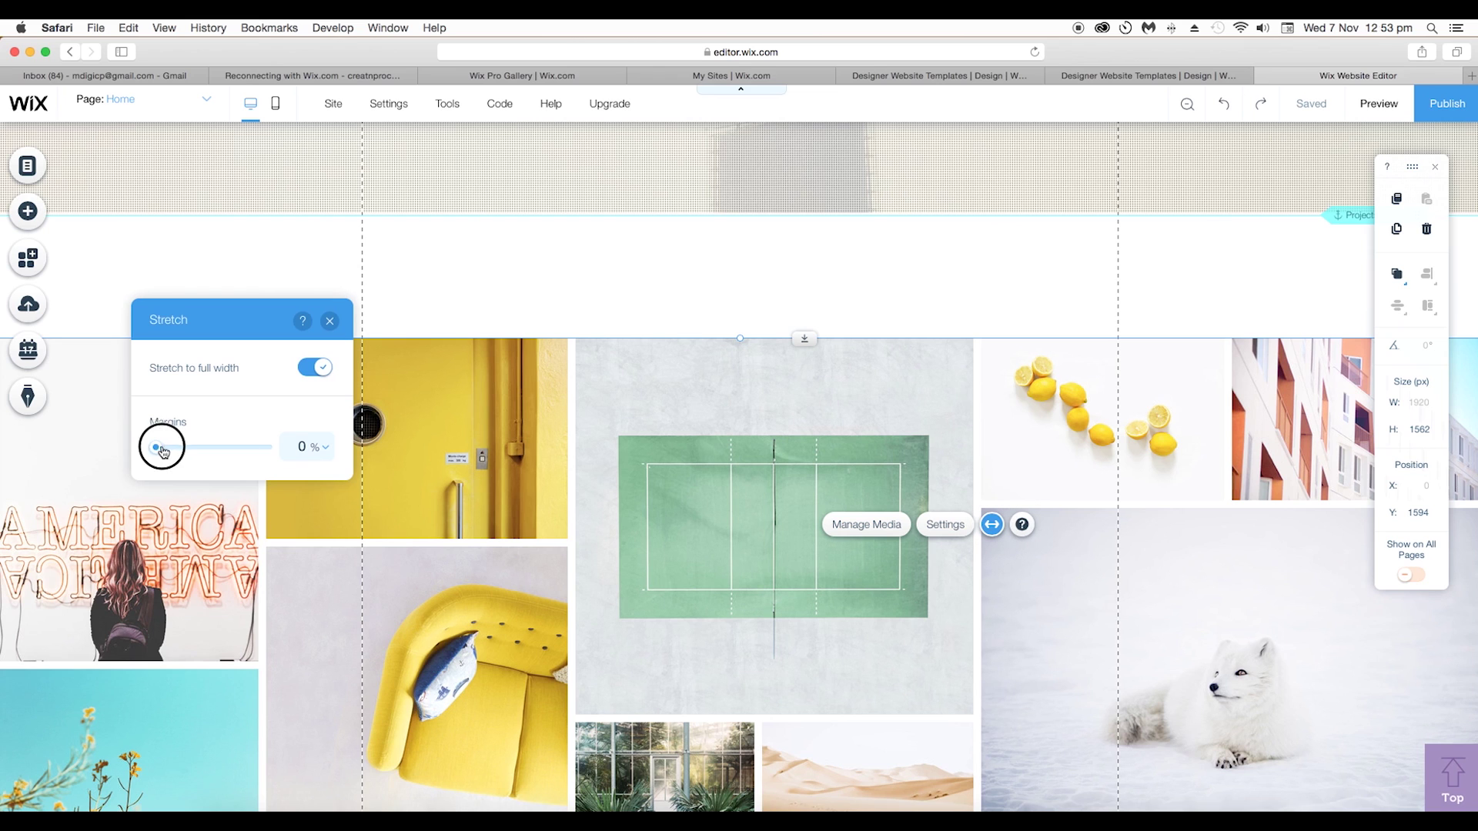
drag(160, 449, 302, 447)
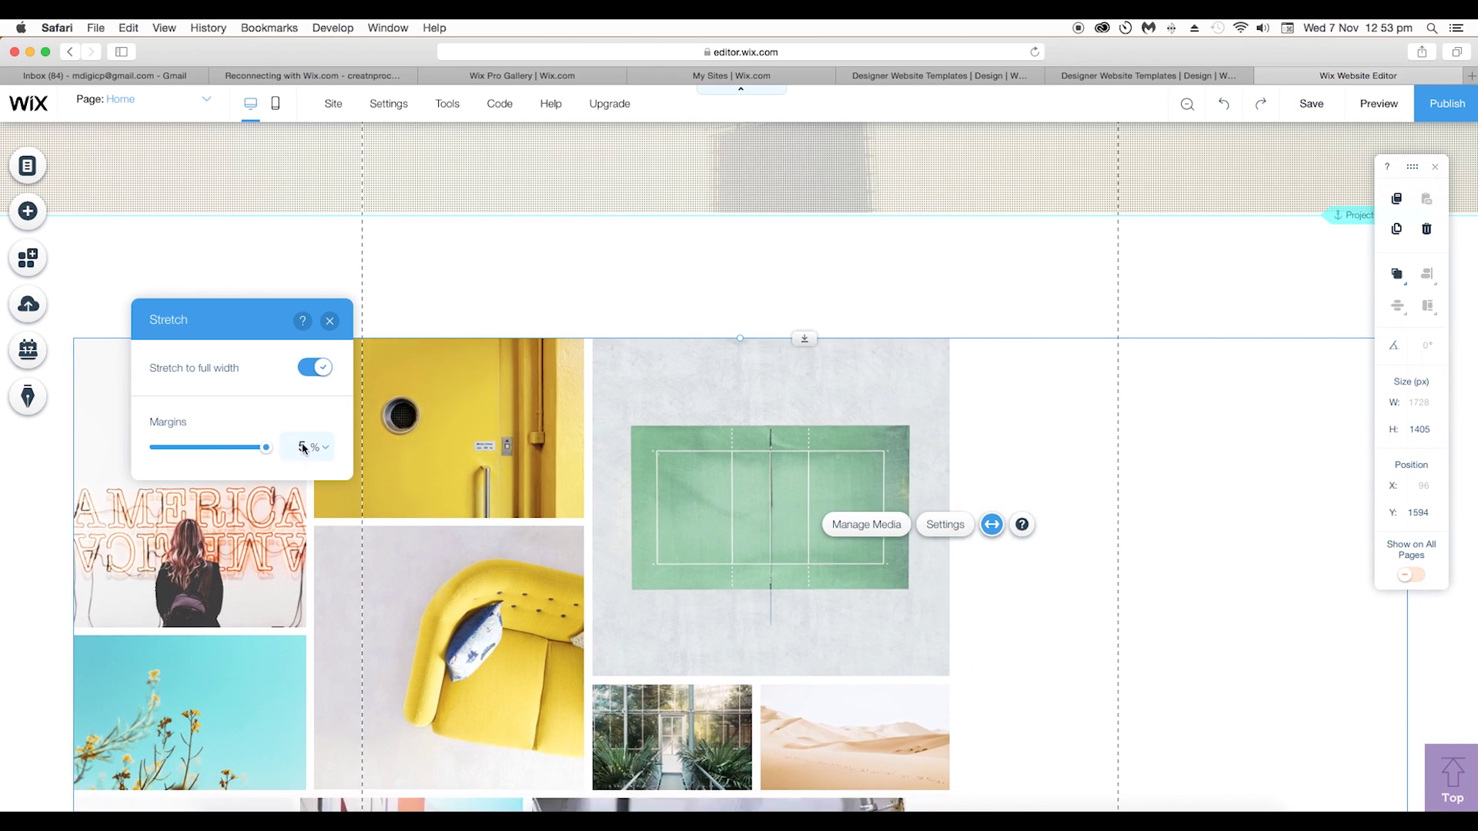
click(329, 321)
scroll(785, 503, down, 2)
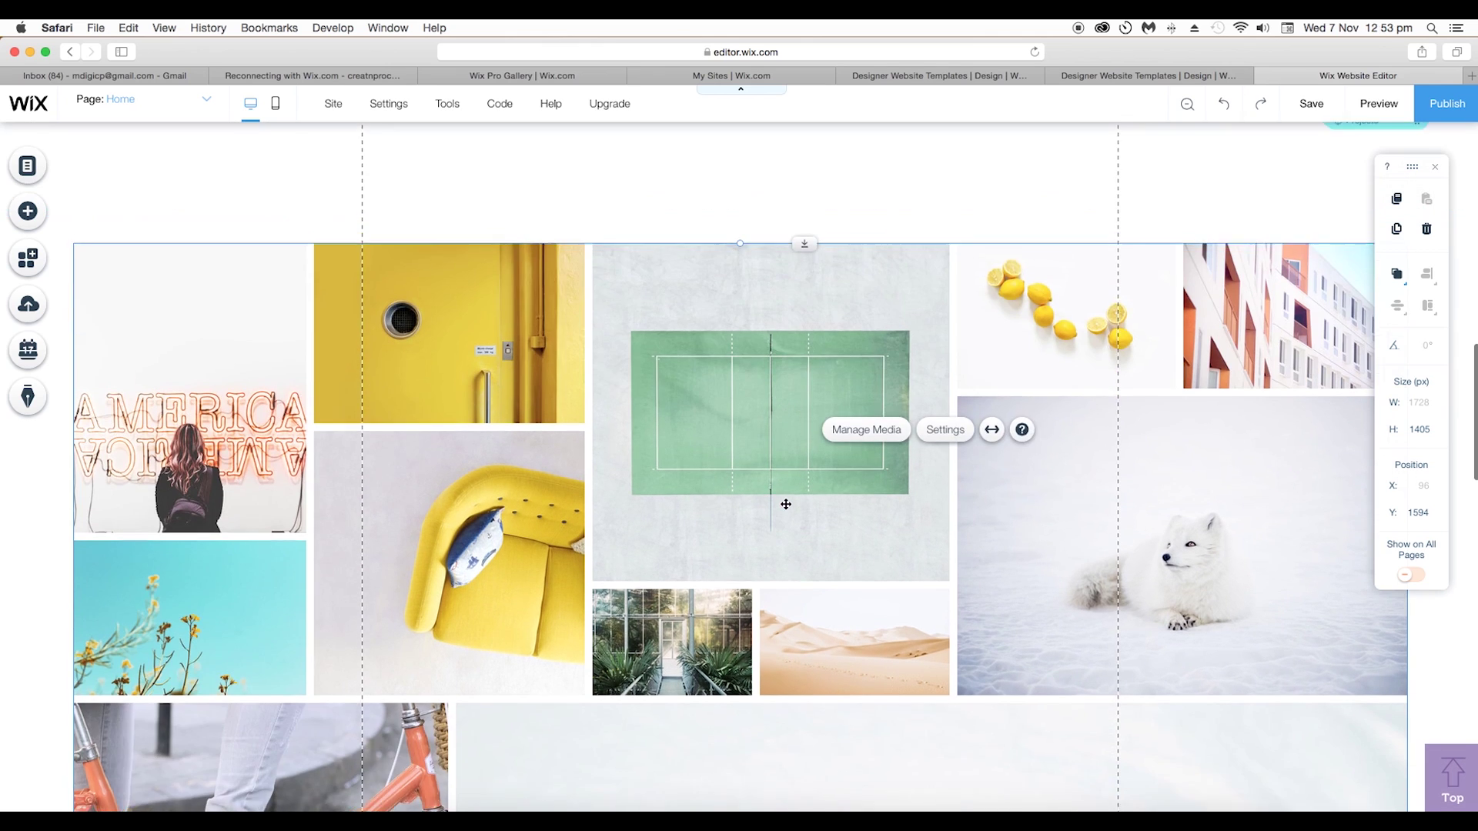
scroll(785, 503, up, 5)
scroll(857, 571, down, 3)
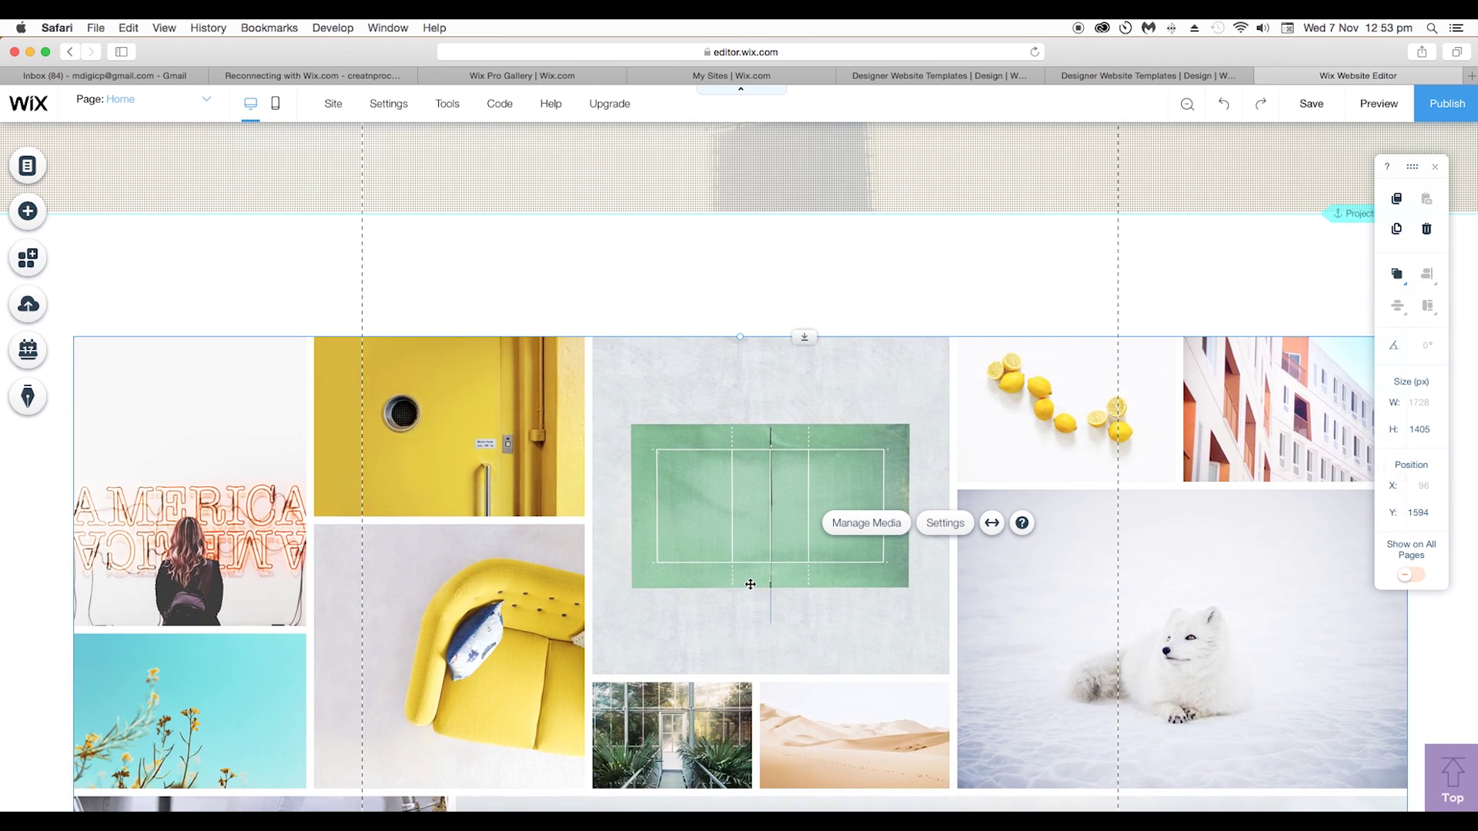
Select and delete all 13 sample images in the gallery organiser
scroll(870, 413, down, 3)
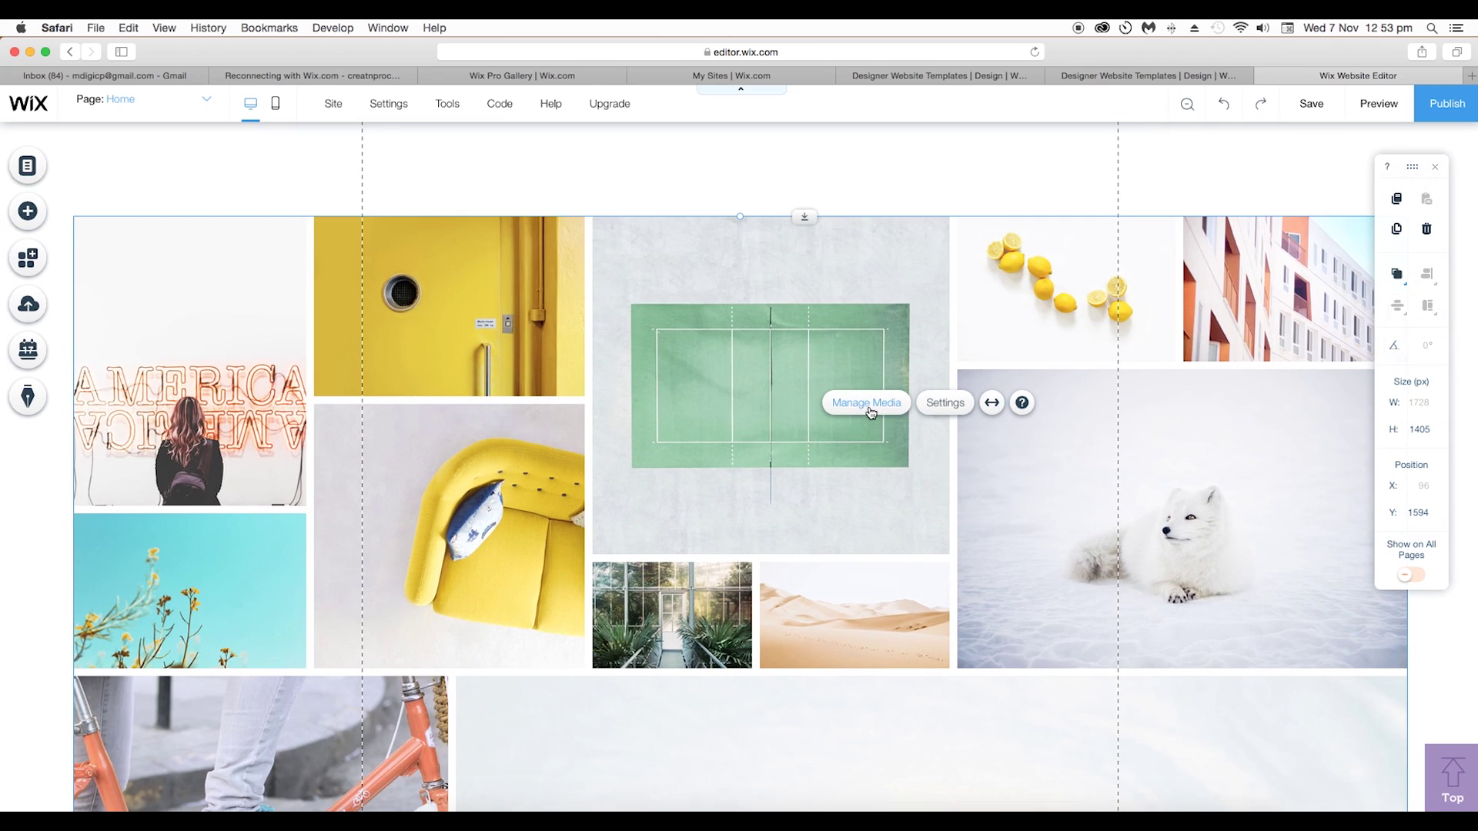
click(868, 403)
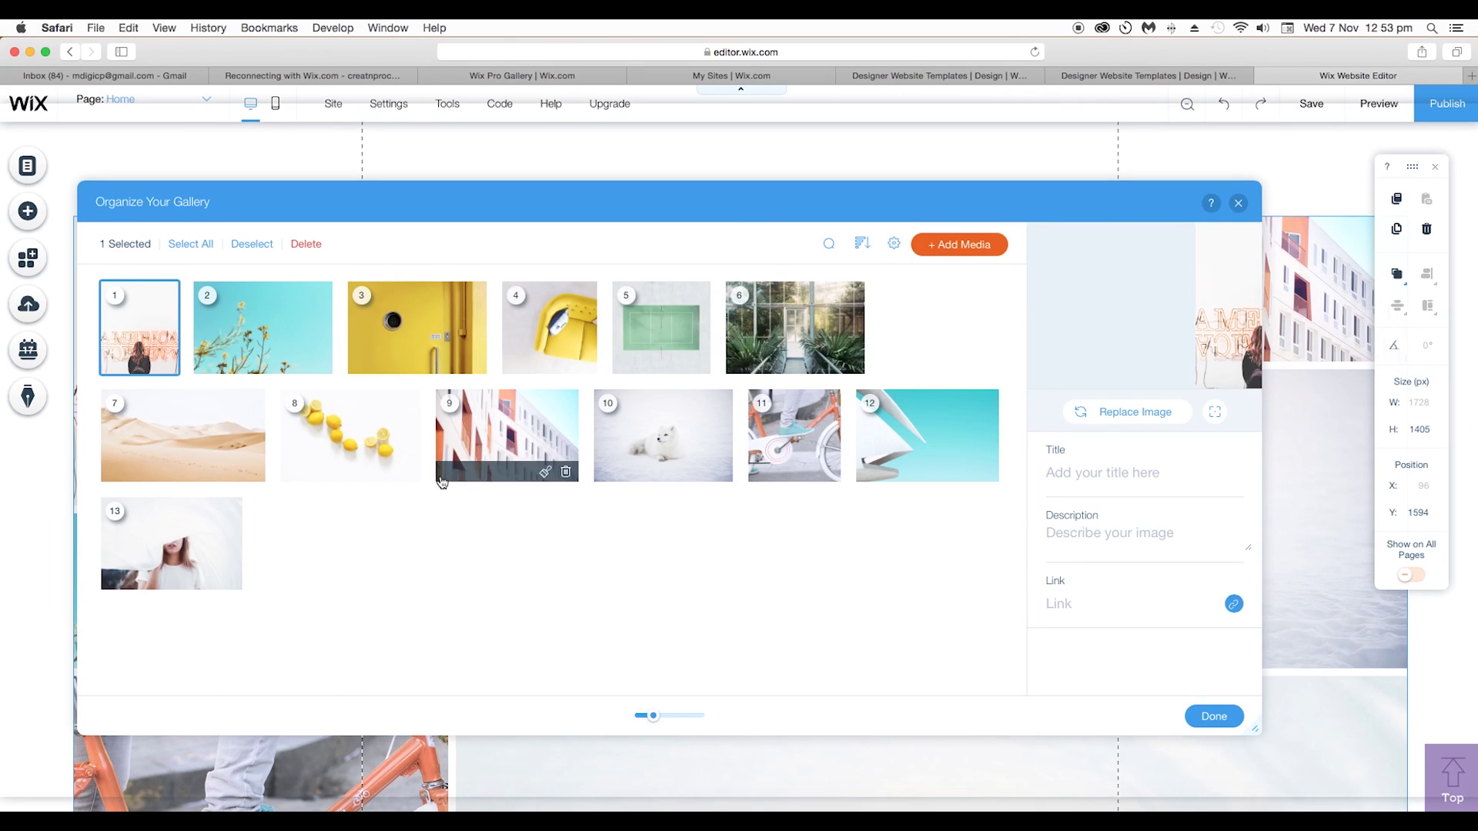
click(192, 244)
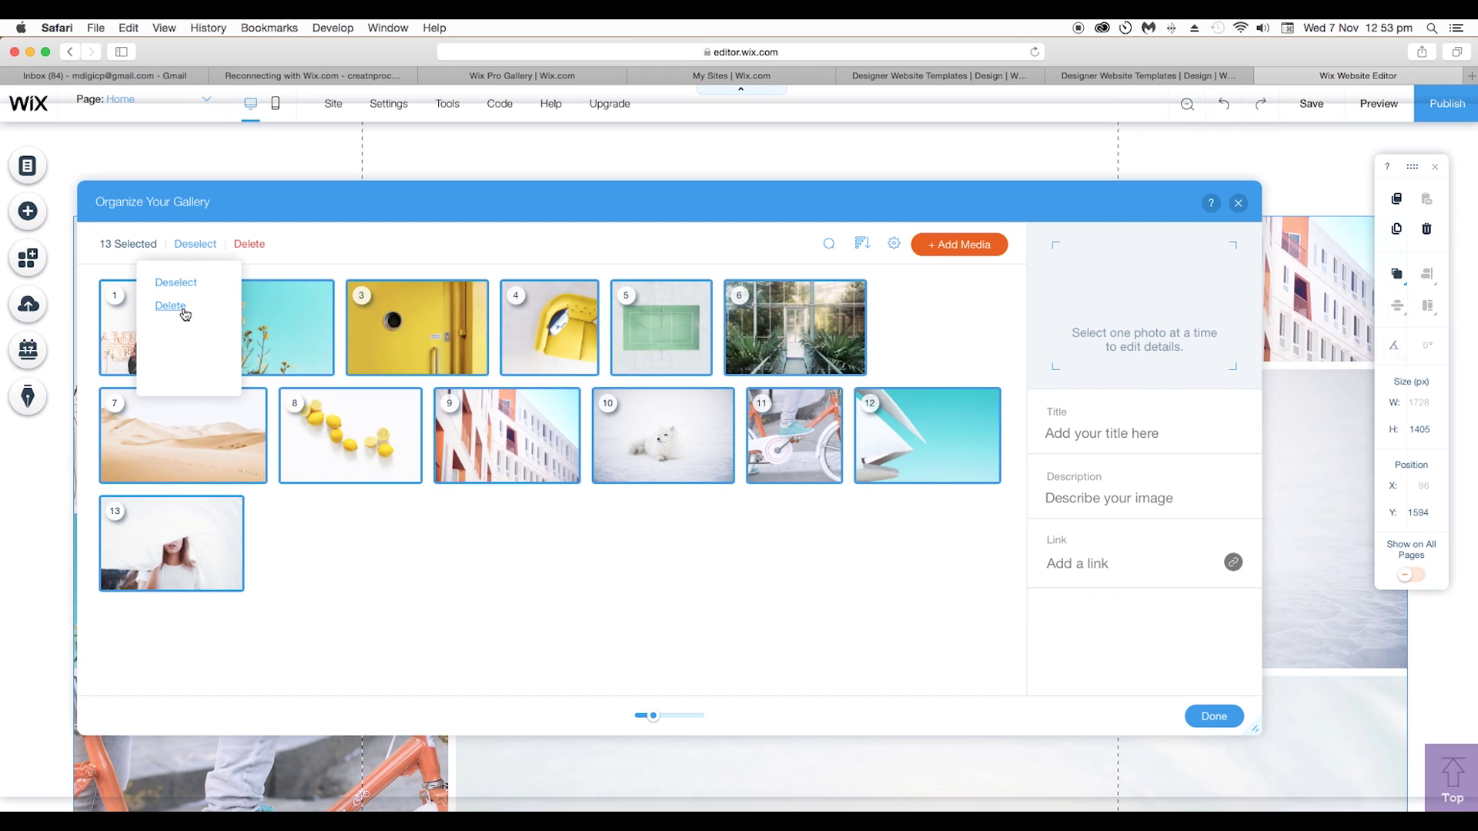
click(170, 306)
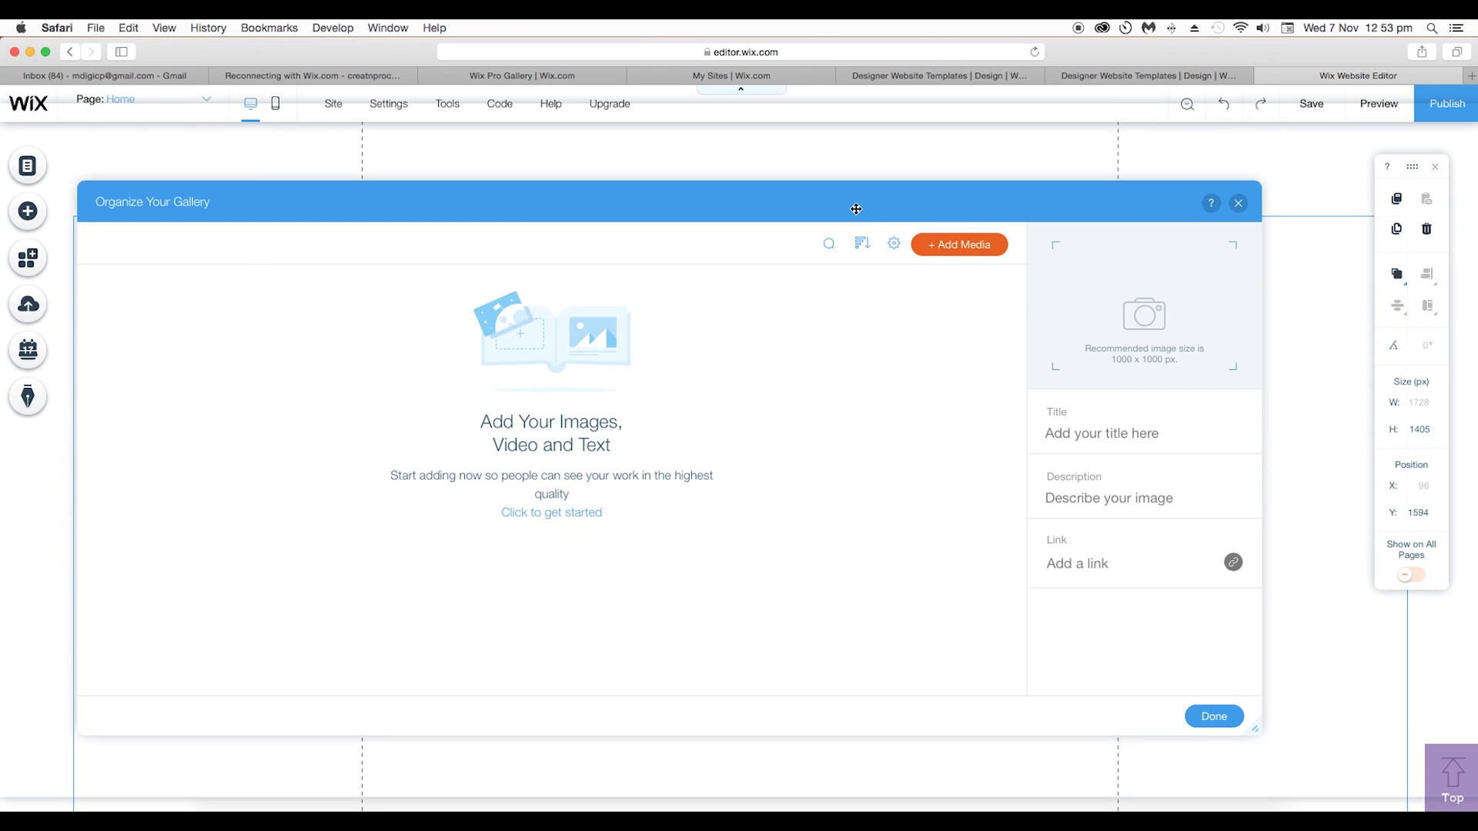
mouse_move(856, 209)
mouse_down()
mouse_move(867, 532)
mouse_move(831, 415)
mouse_move(977, 459)
mouse_move(876, 194)
mouse_up()
click(956, 247)
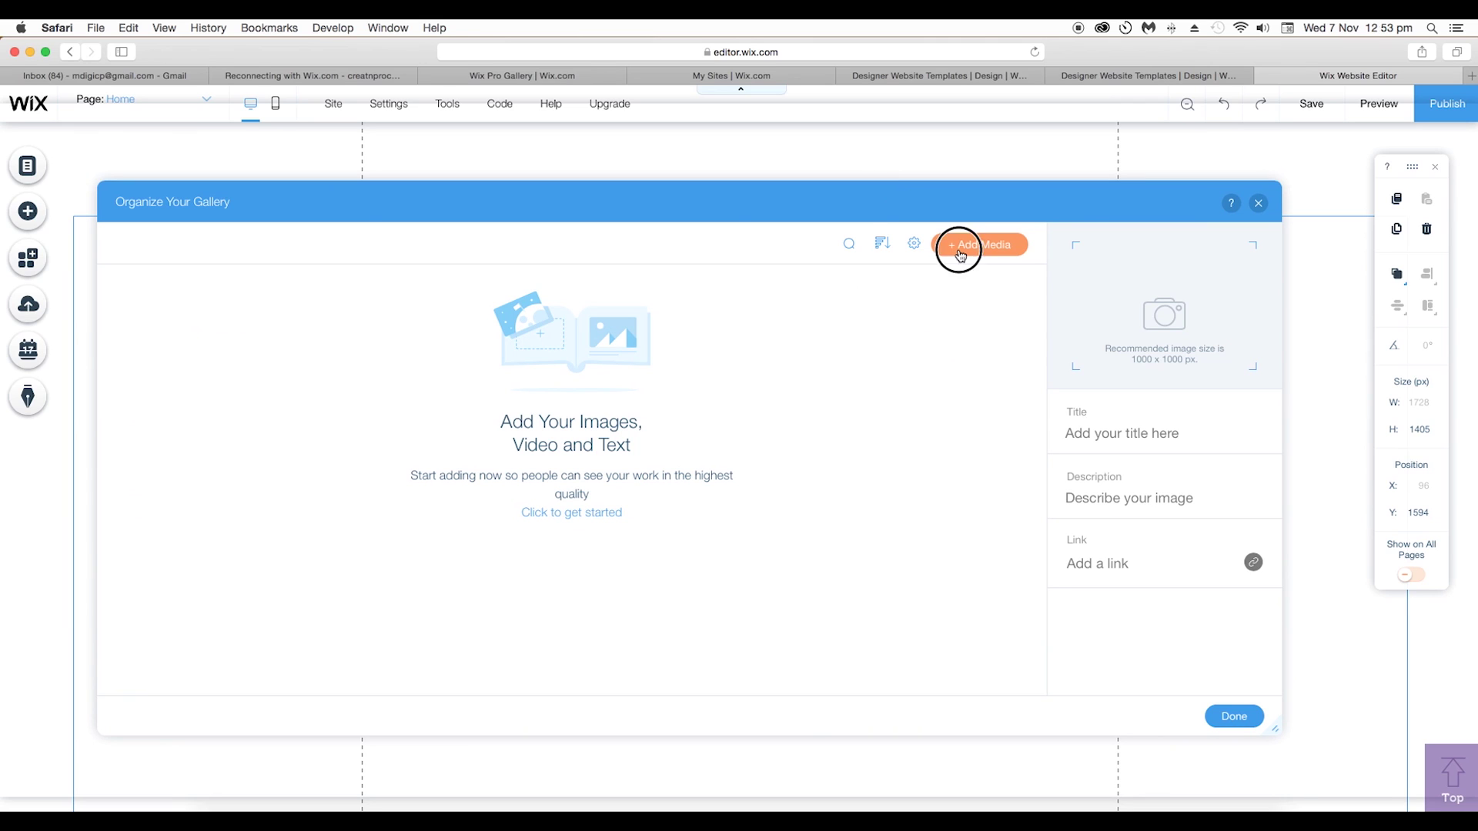
Open the Choose Images library, browse the Lifestyle folder for uploads, then cancel the upload
click(960, 284)
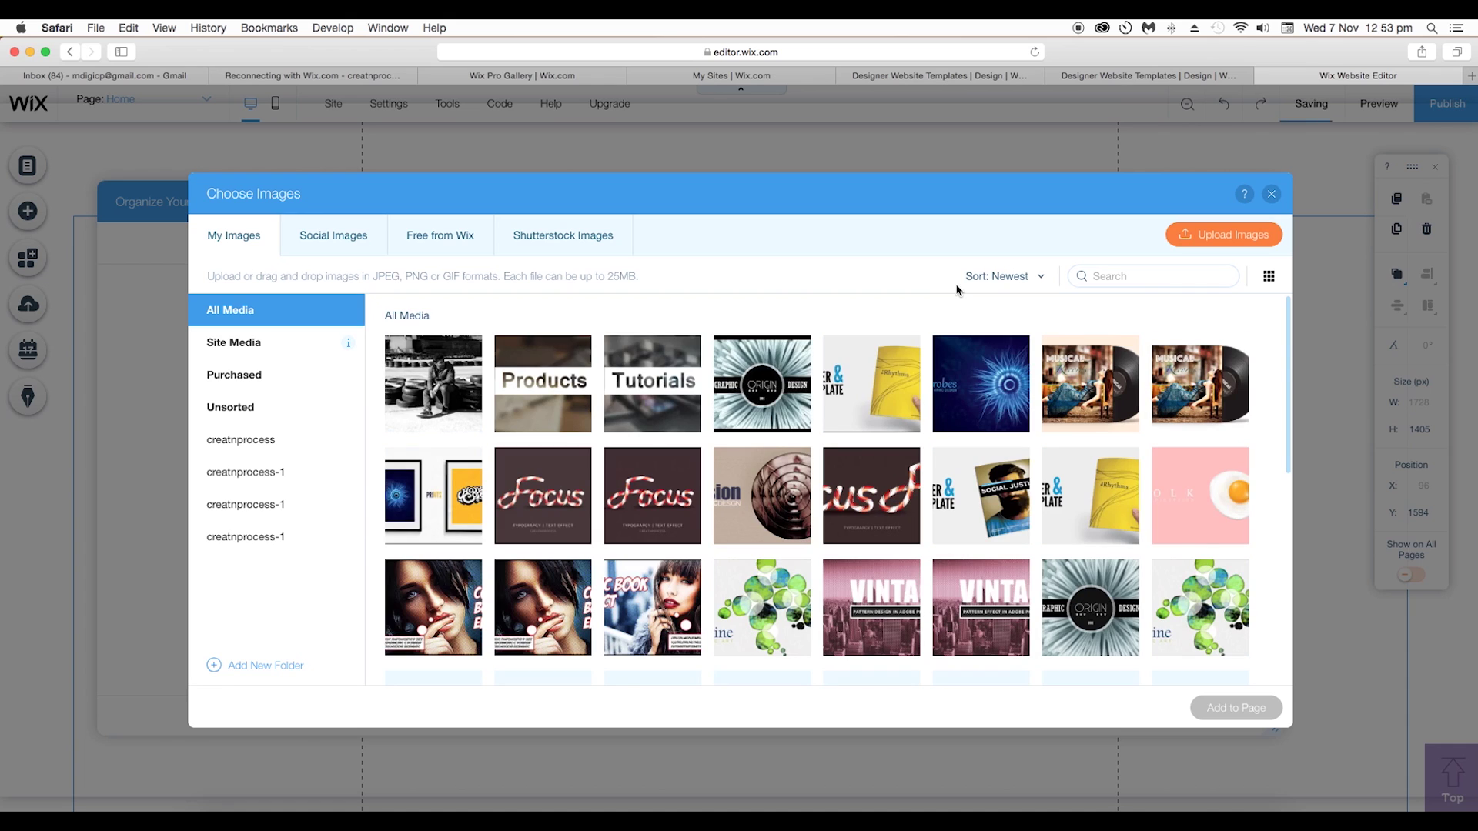
scroll(693, 493, down, 3)
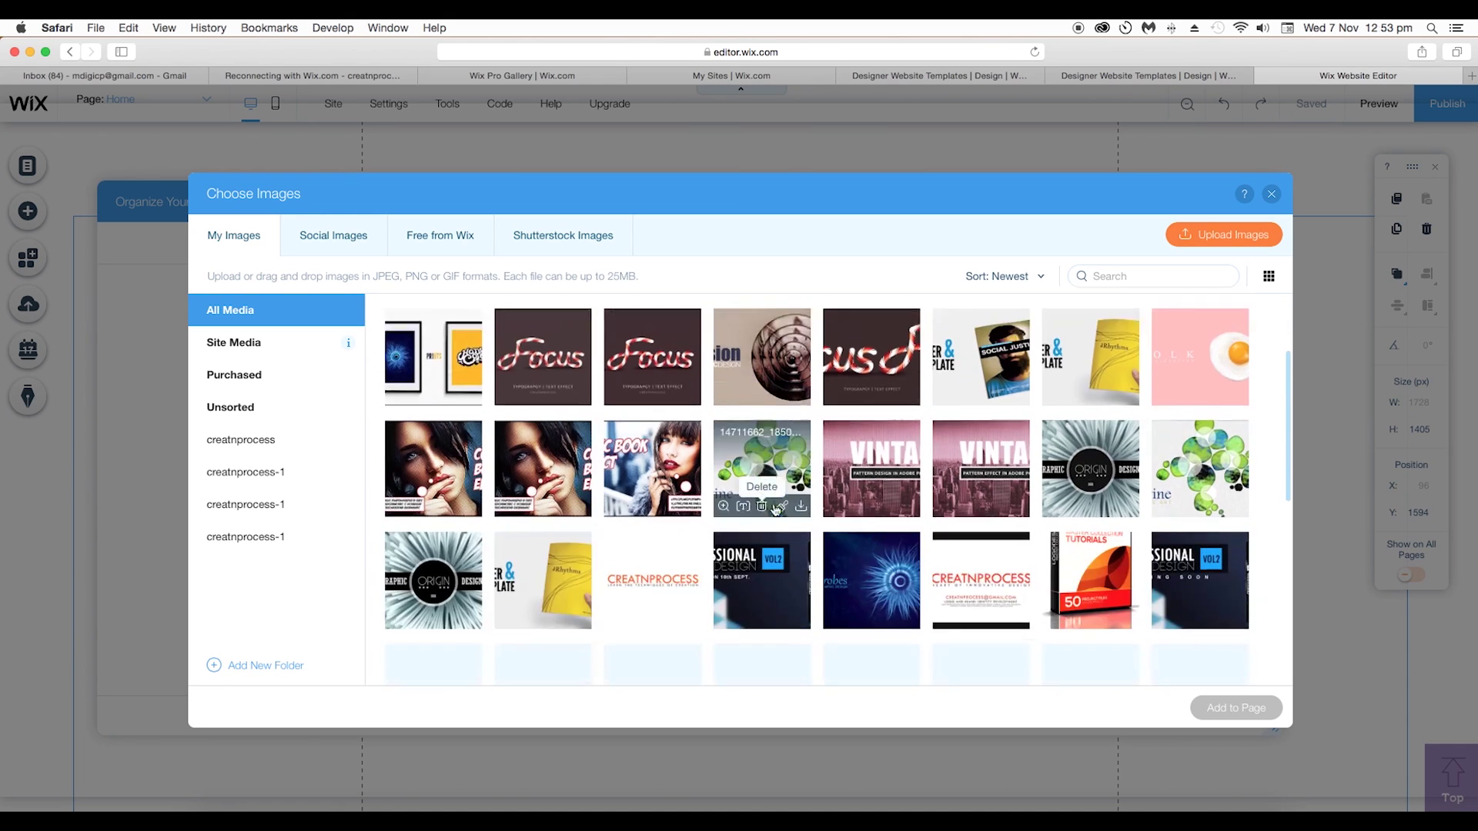
scroll(770, 508, up, 3)
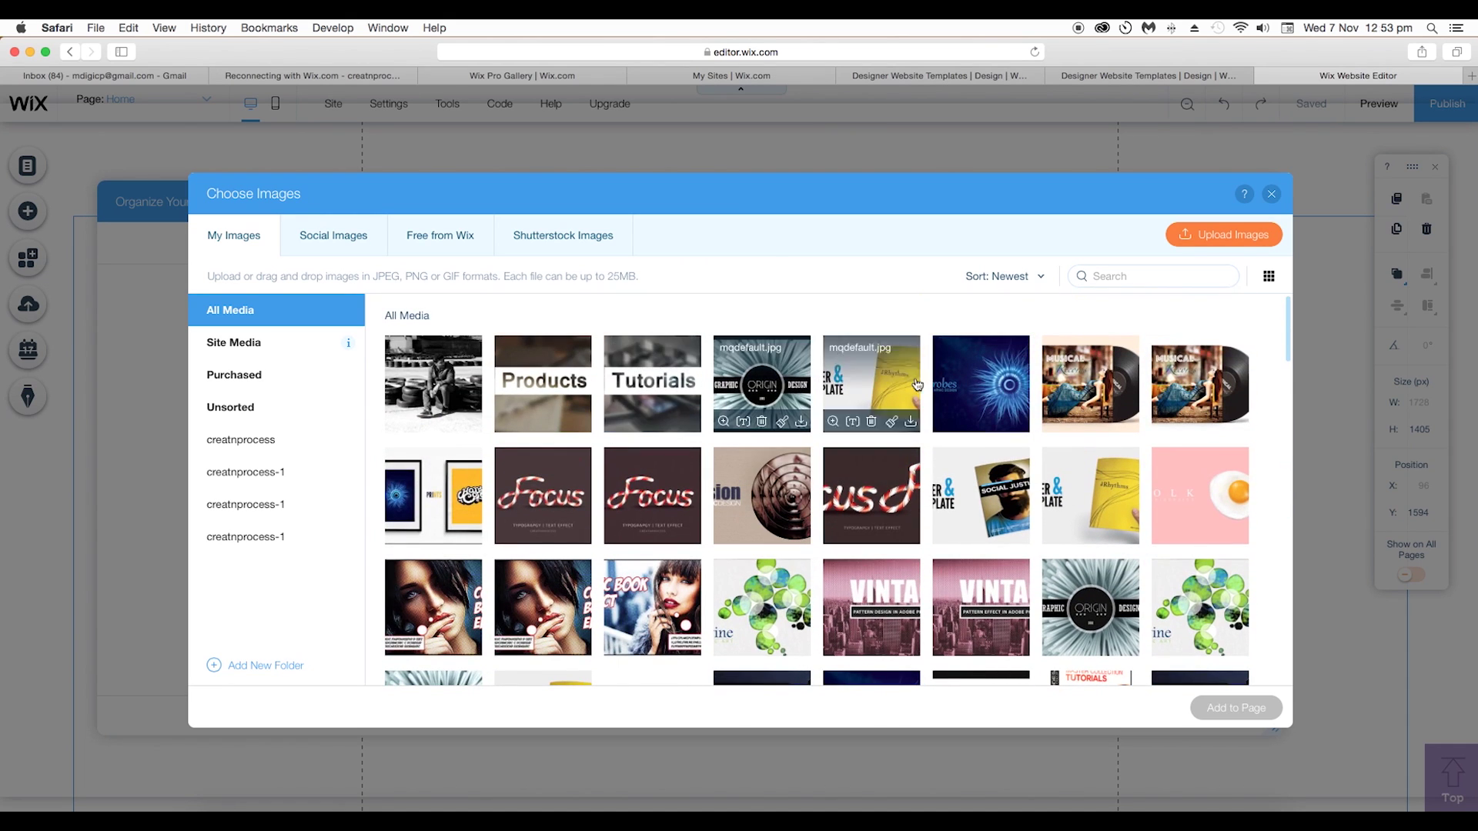
click(1191, 237)
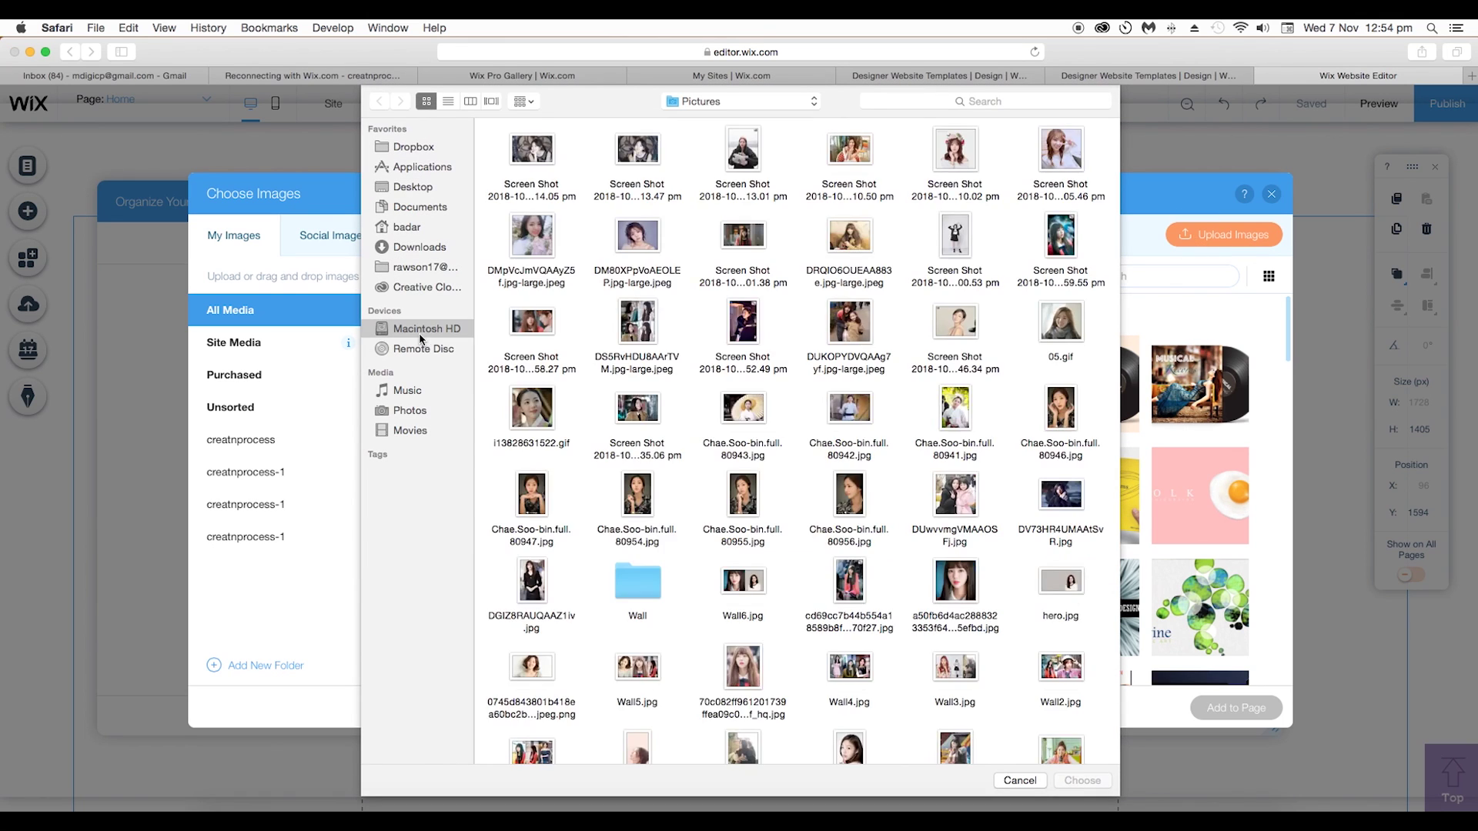
double_click(518, 160)
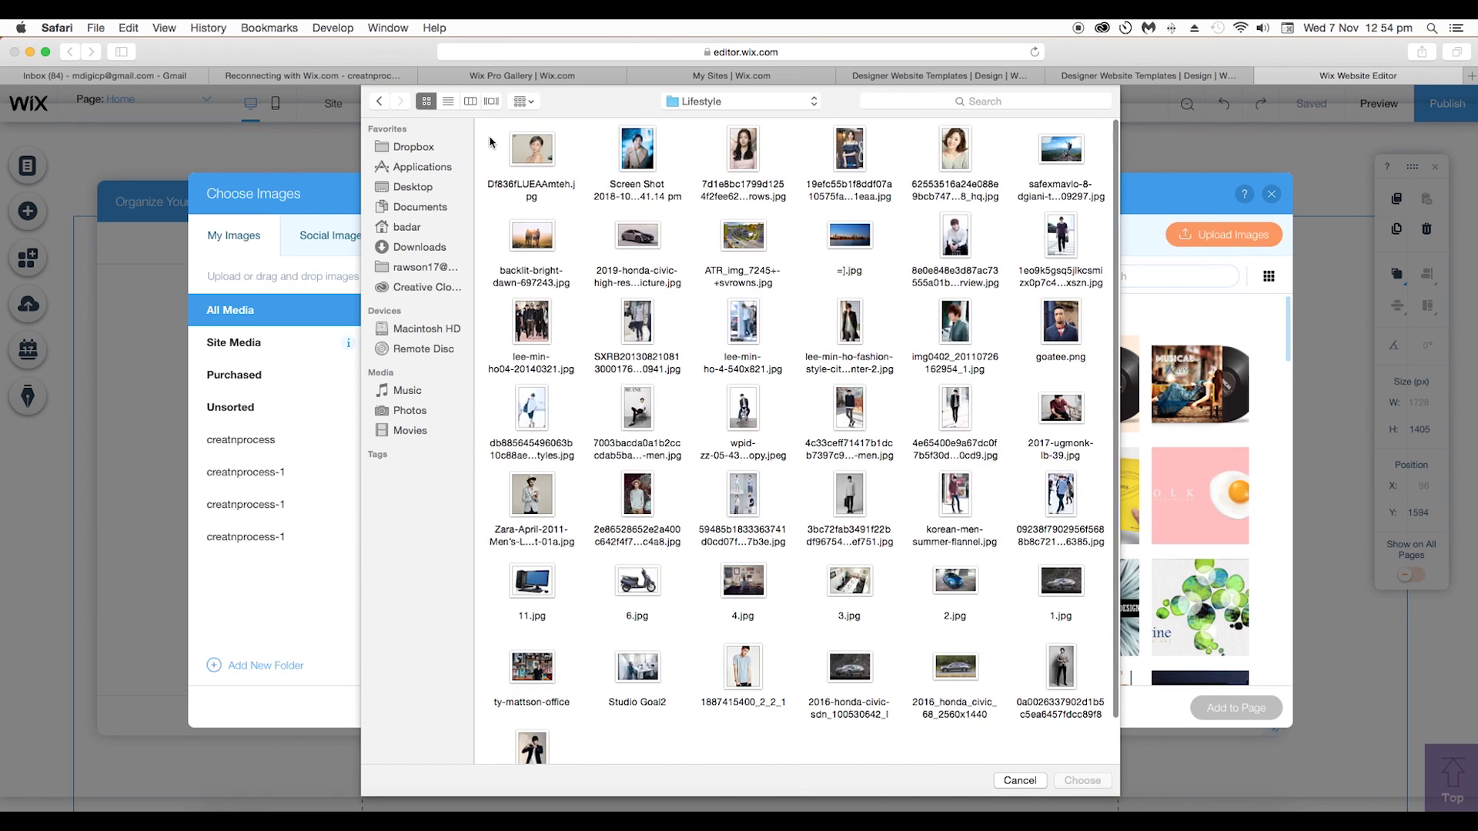
drag(490, 123, 1103, 568)
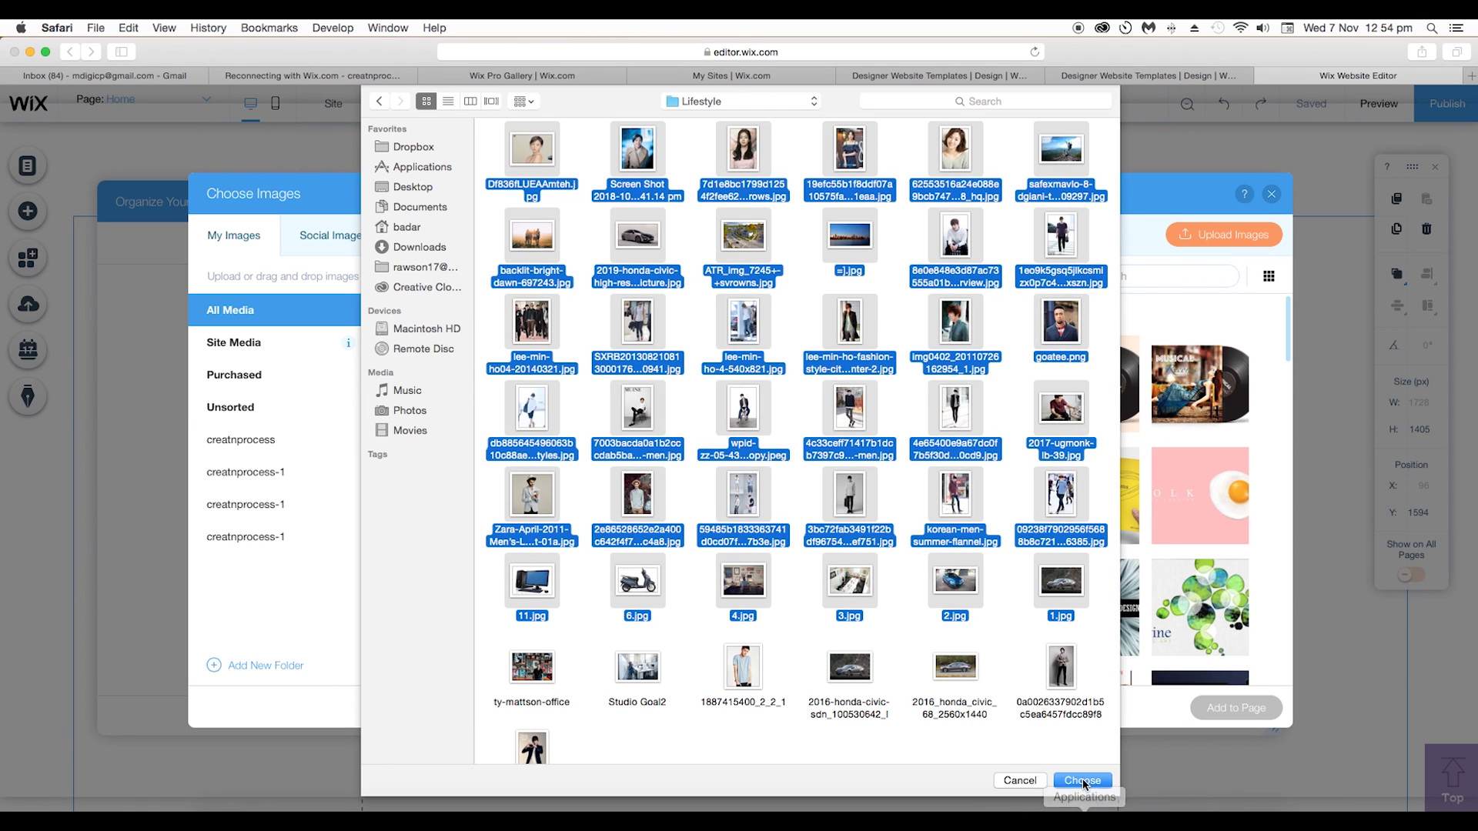
click(1006, 783)
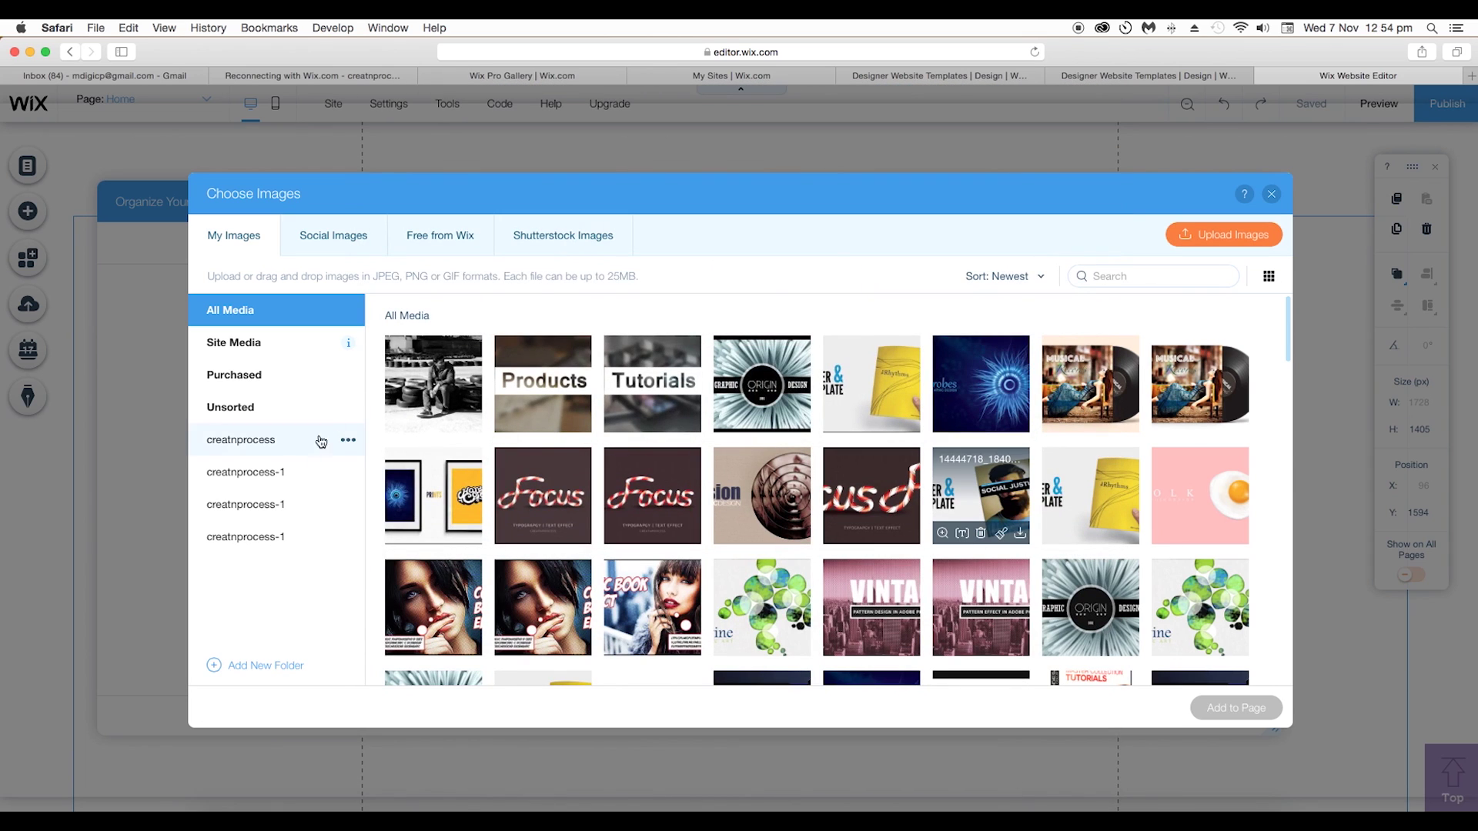
In Free from Wix, select ten stock photos, including potted plants, Misty Woodland and scooter
click(441, 244)
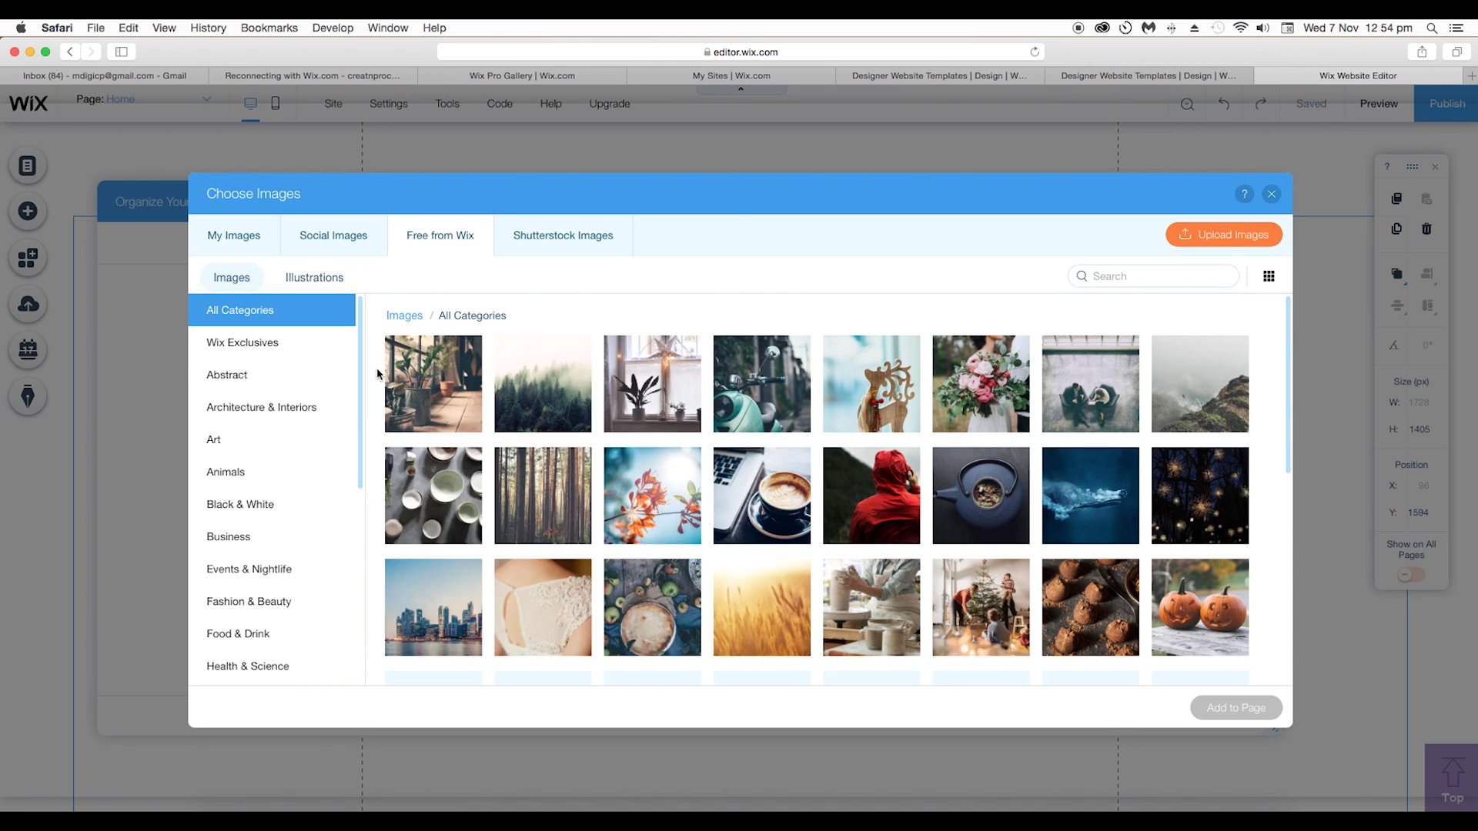
click(434, 381)
click(530, 381)
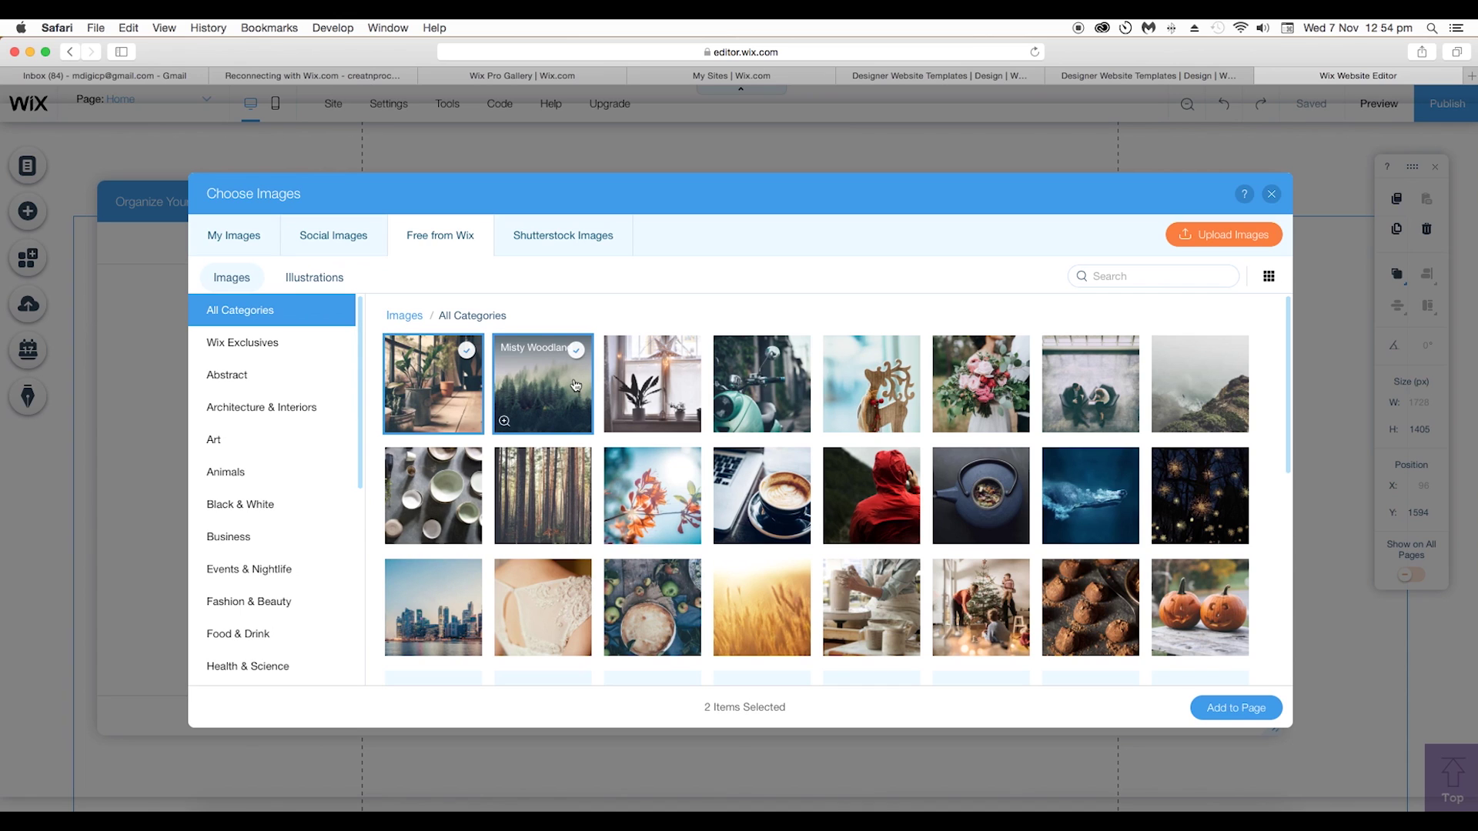
click(762, 383)
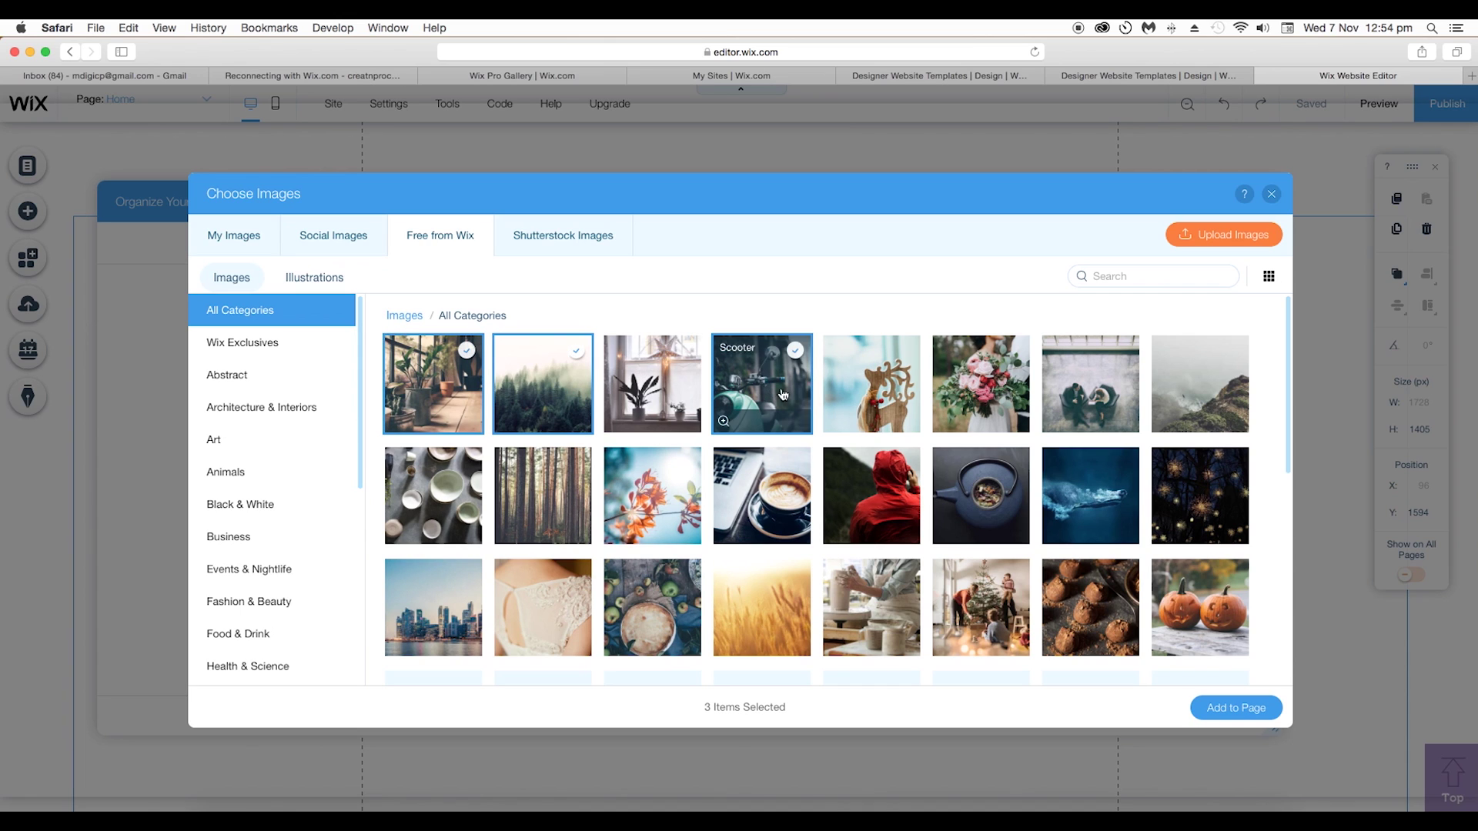
click(981, 383)
click(1080, 384)
scroll(1085, 431, down, 1)
click(1090, 483)
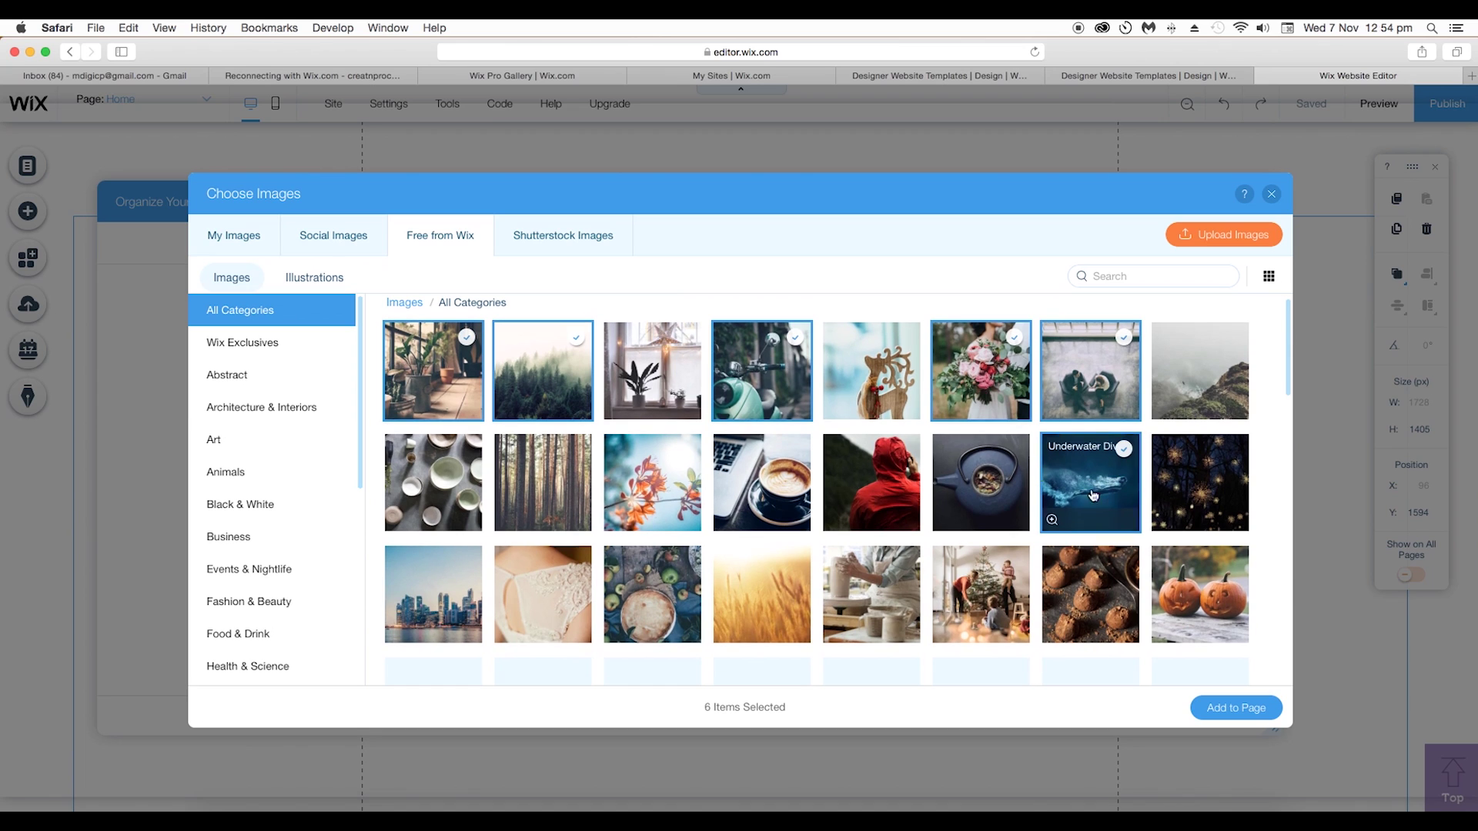
click(977, 483)
click(762, 483)
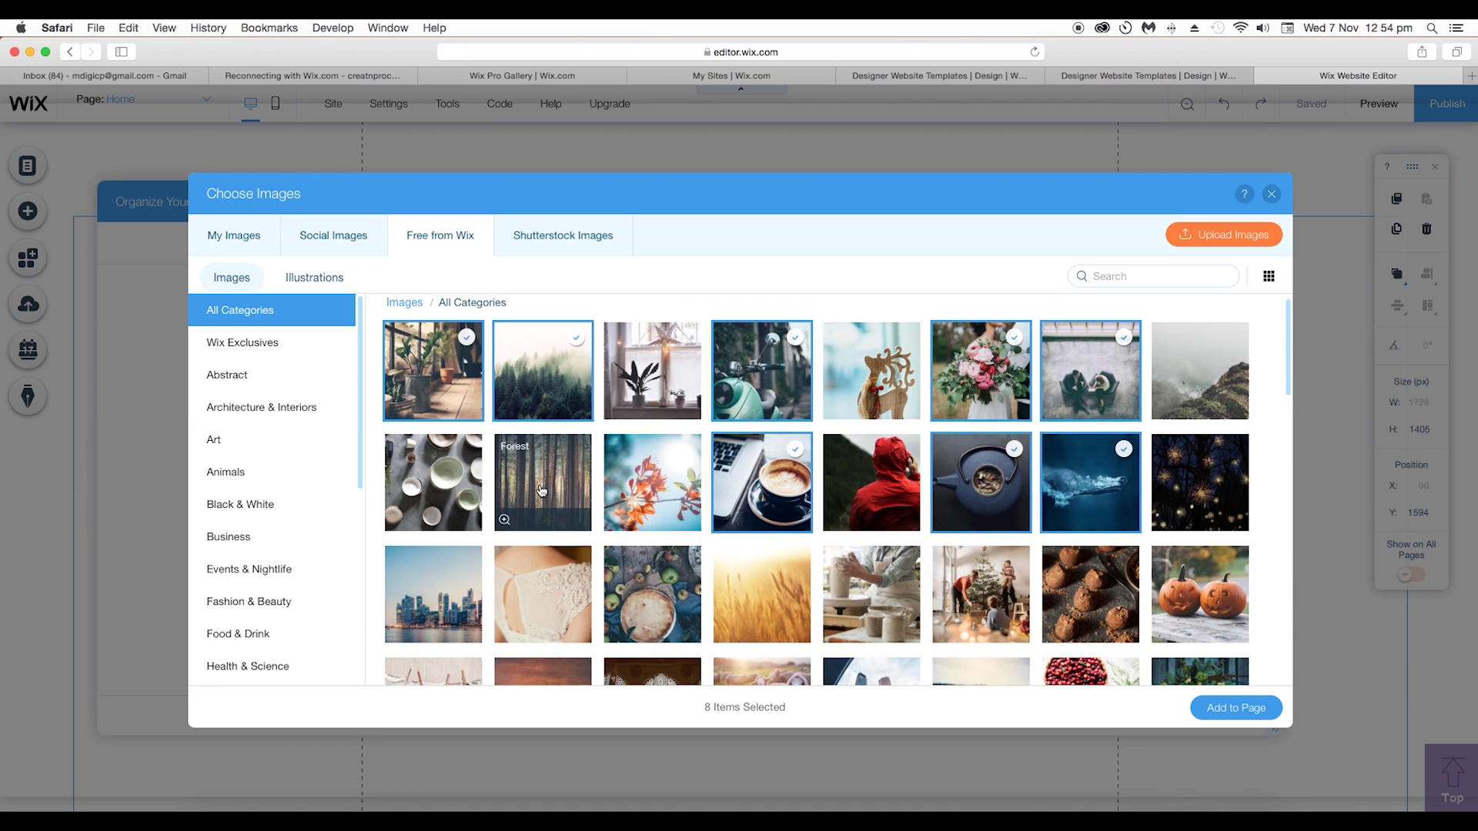
click(543, 483)
click(433, 483)
Select nine more photos, like Rustic Apple Pie and Homemade Truffles, and add all 19
scroll(655, 467, down, 3)
click(654, 462)
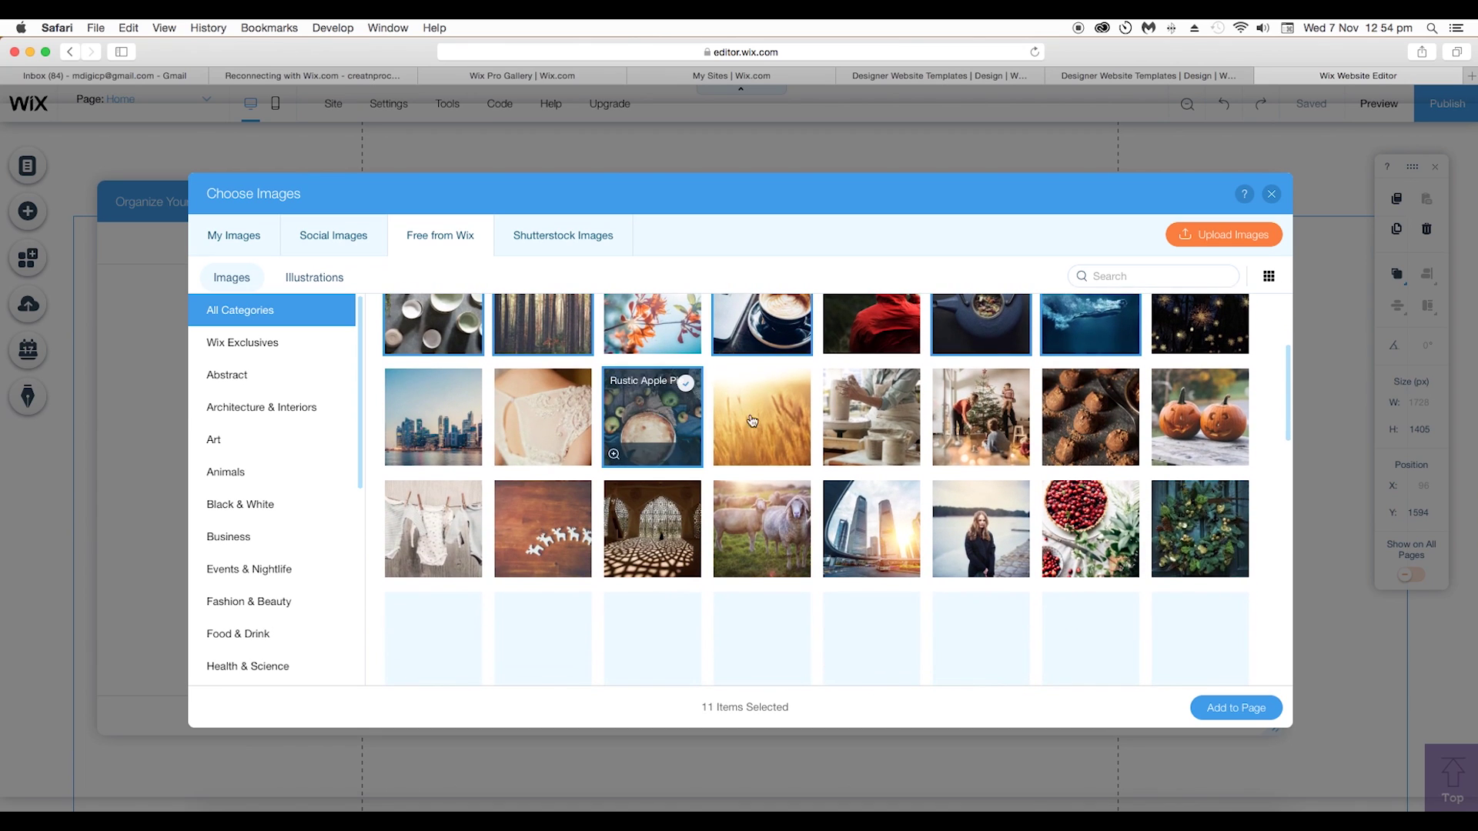
click(1076, 425)
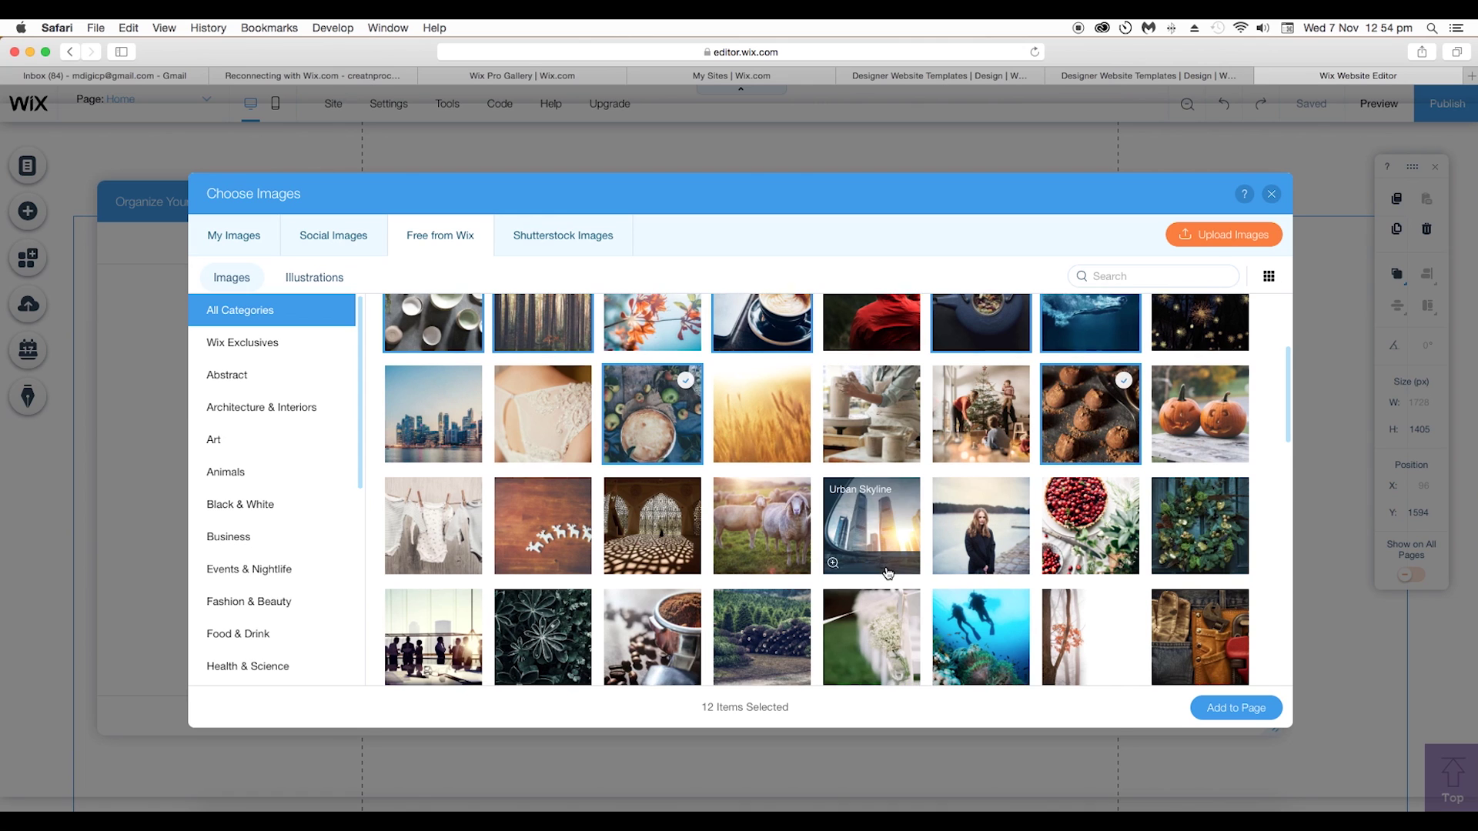
click(1201, 529)
click(763, 528)
scroll(762, 500, down, 3)
click(543, 478)
click(1178, 429)
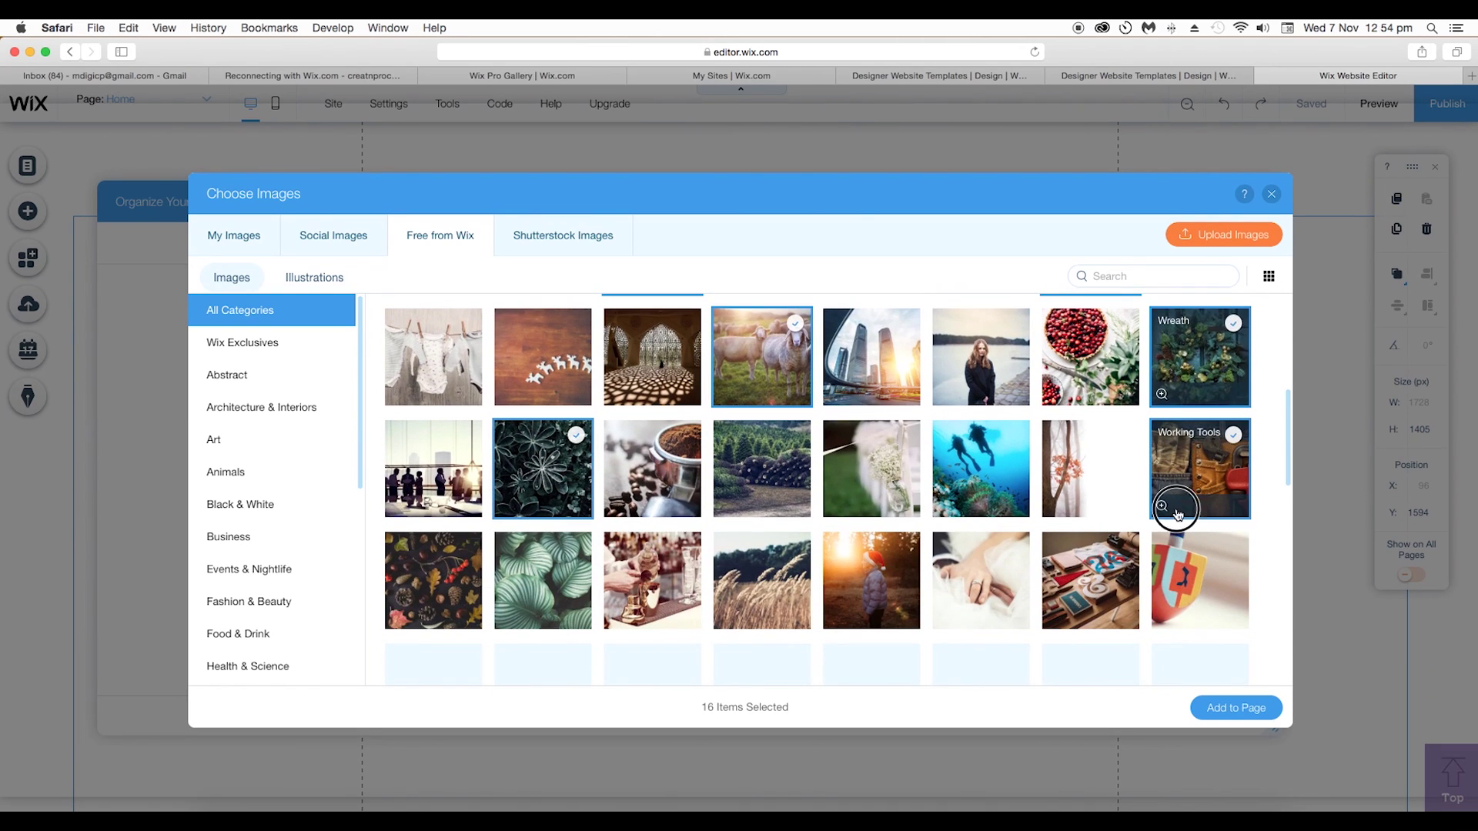
click(762, 470)
scroll(763, 477, down, 2)
click(433, 484)
click(872, 485)
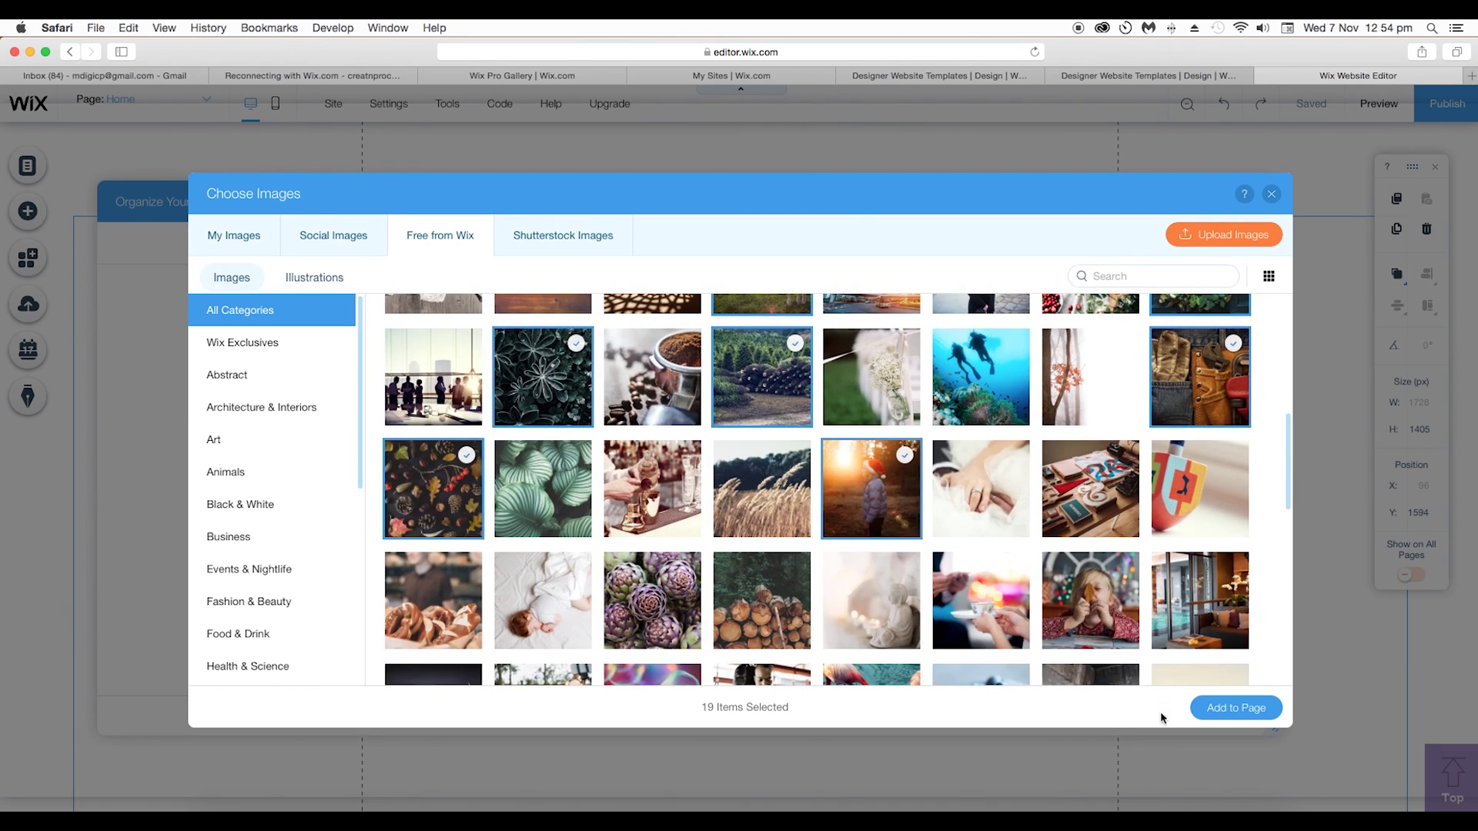
click(1214, 718)
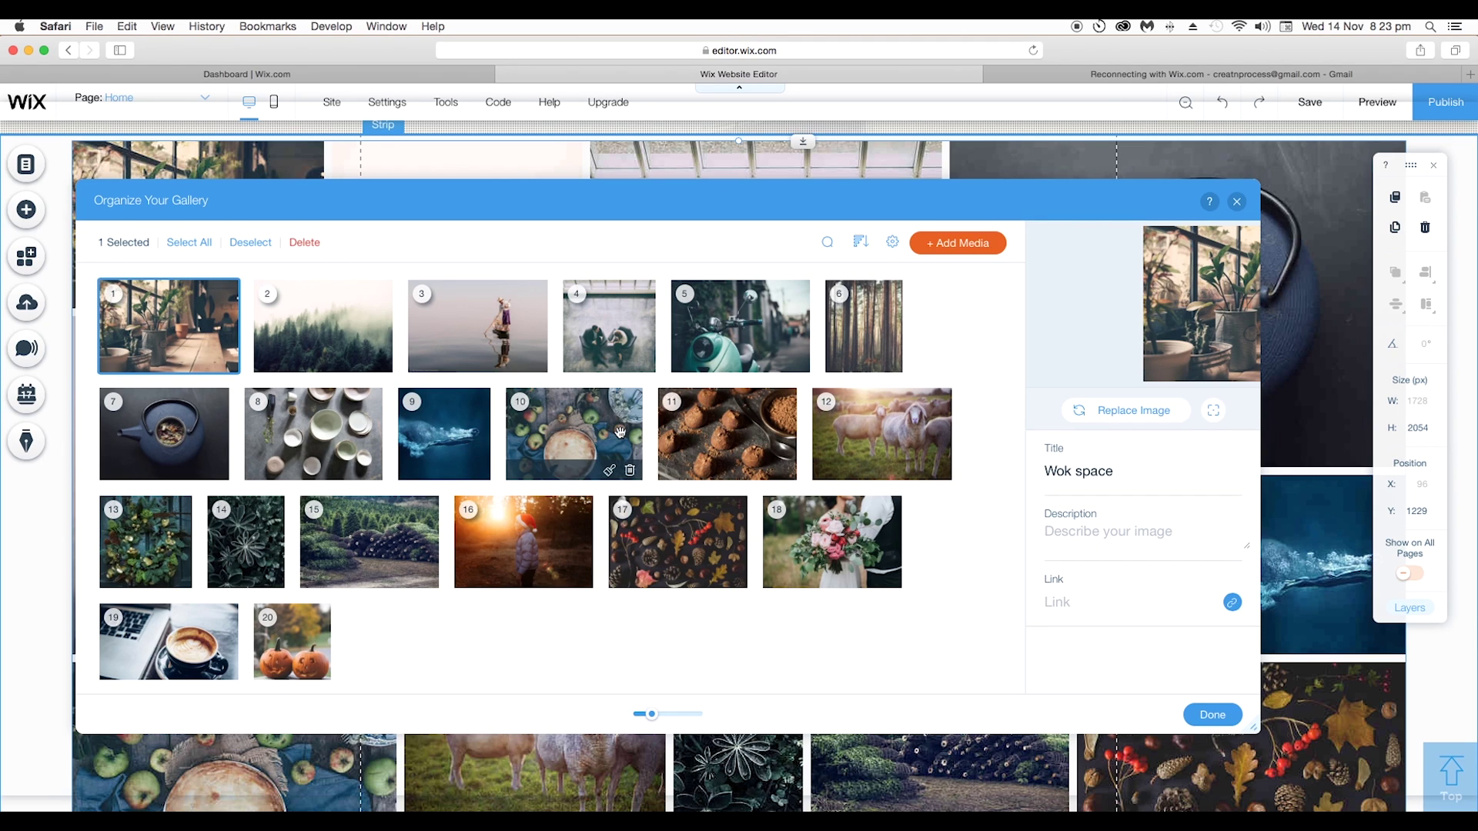
Show the Add Media video sources: Upload Video, Add from YouTube and Add from Vimeo
click(949, 245)
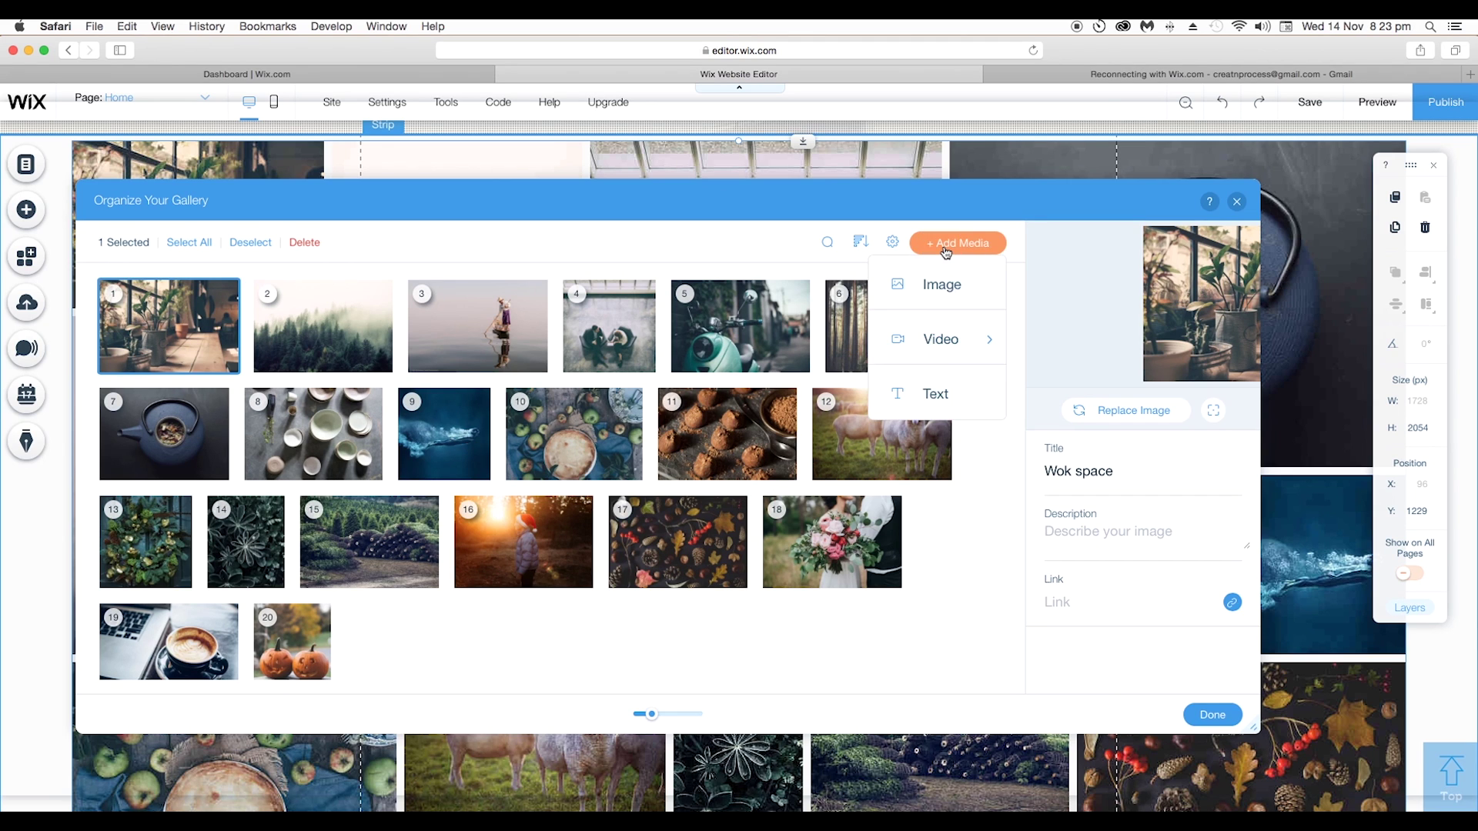
mouse_move(953, 348)
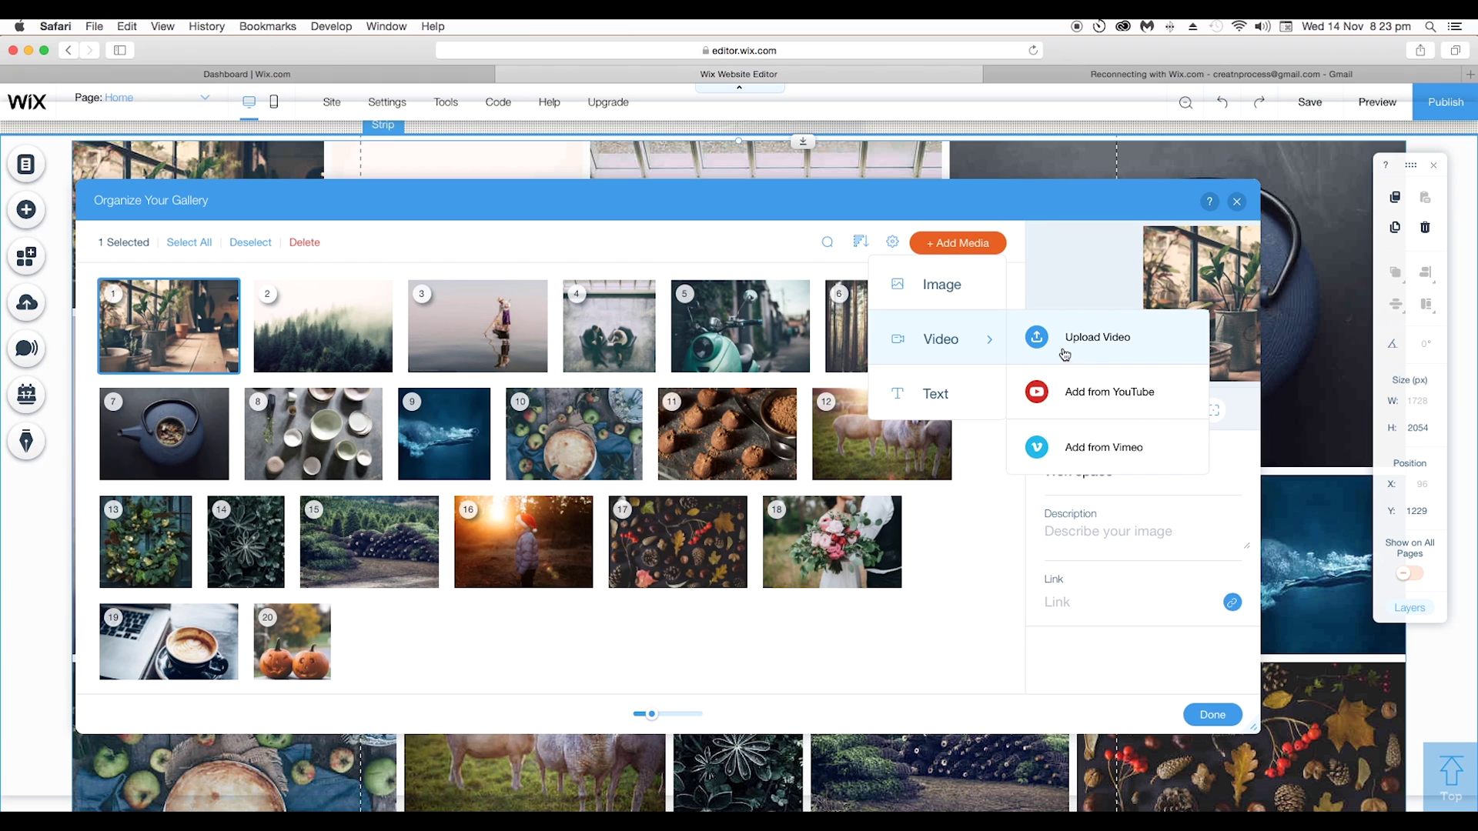
Add the free Wix 'Tape Recorder' video to the gallery as item 21
click(1084, 340)
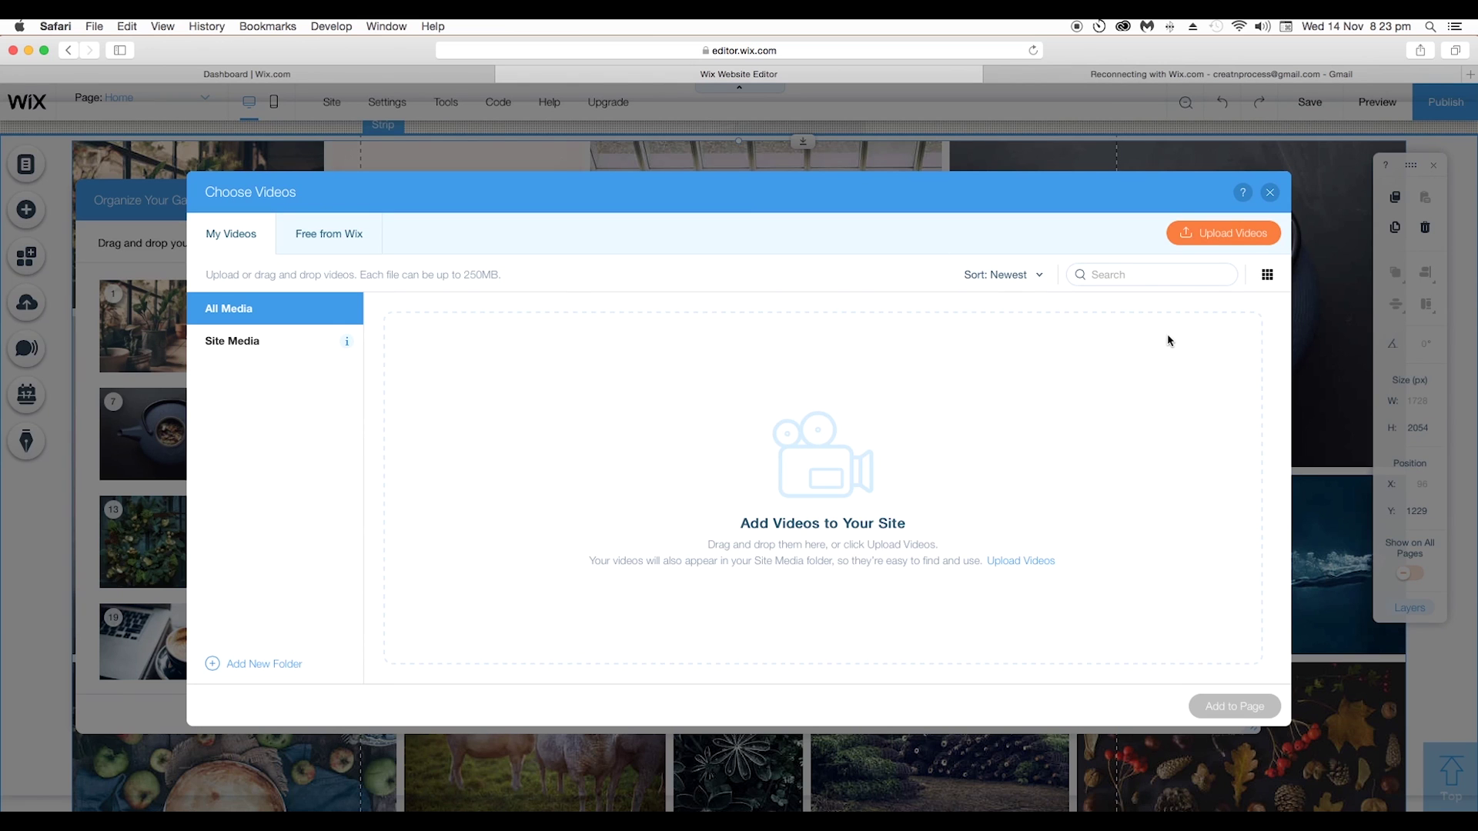
click(1211, 244)
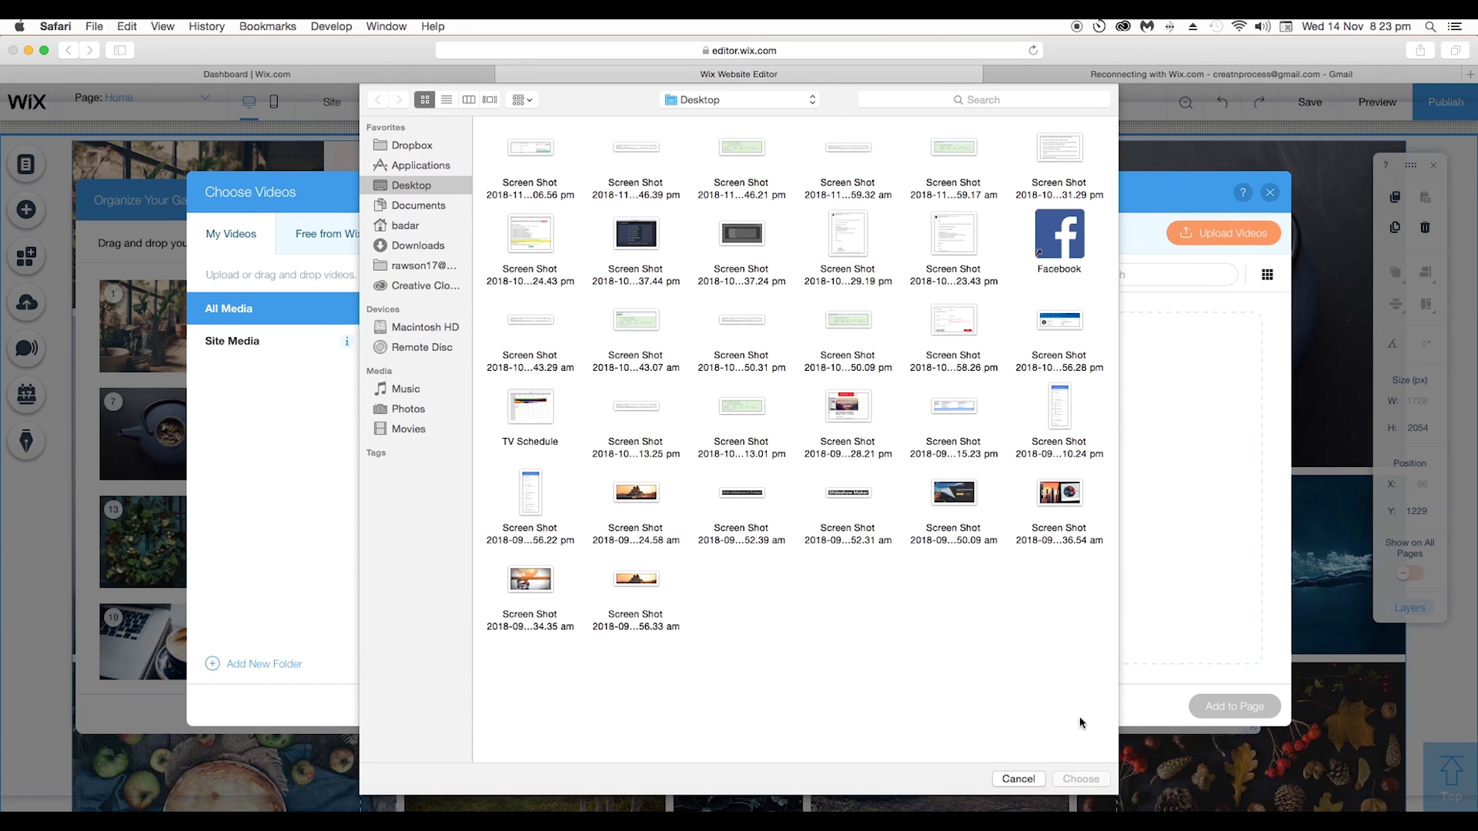
click(1013, 780)
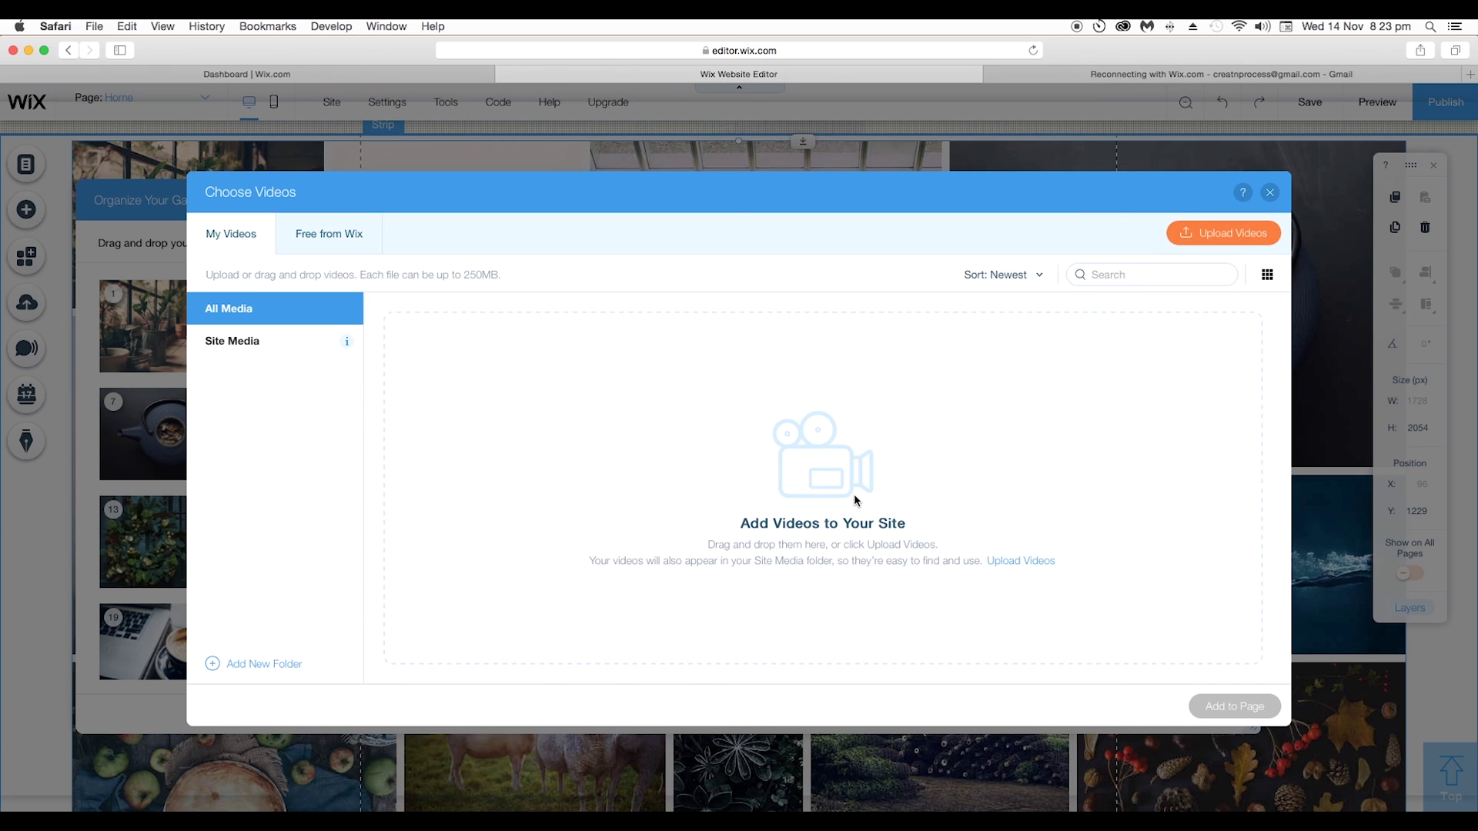
click(308, 243)
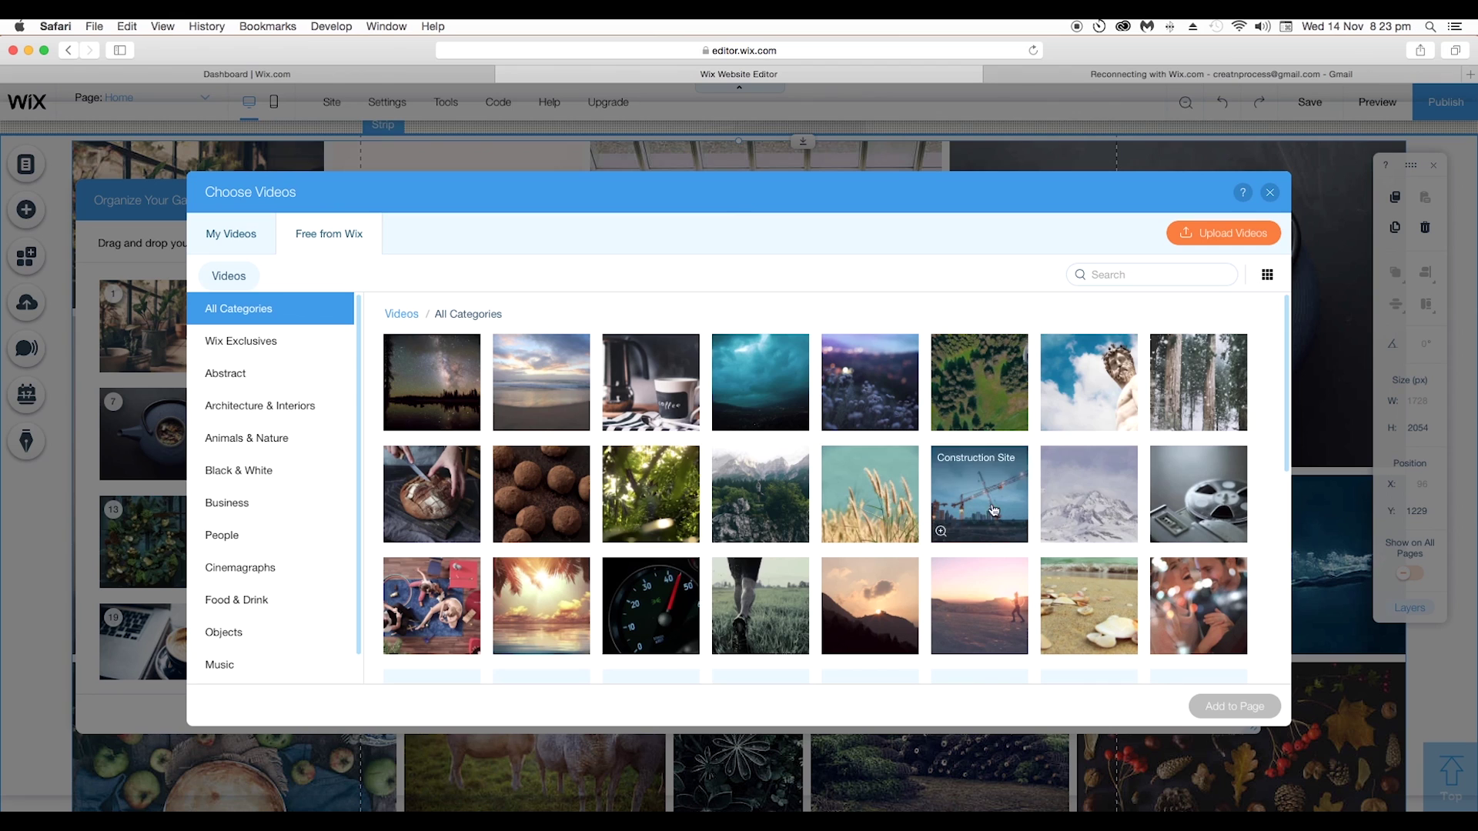
click(1207, 497)
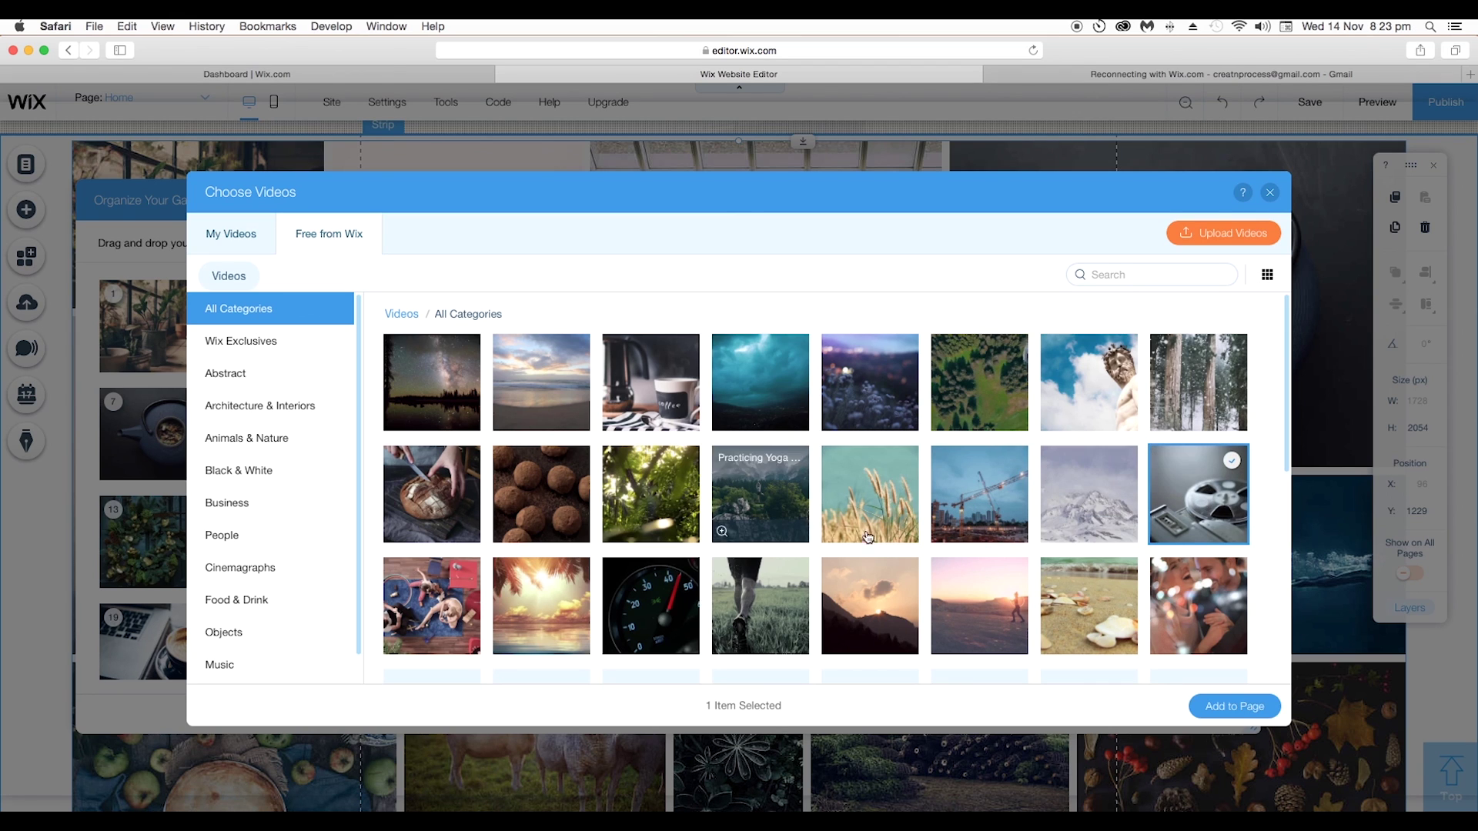
click(1235, 706)
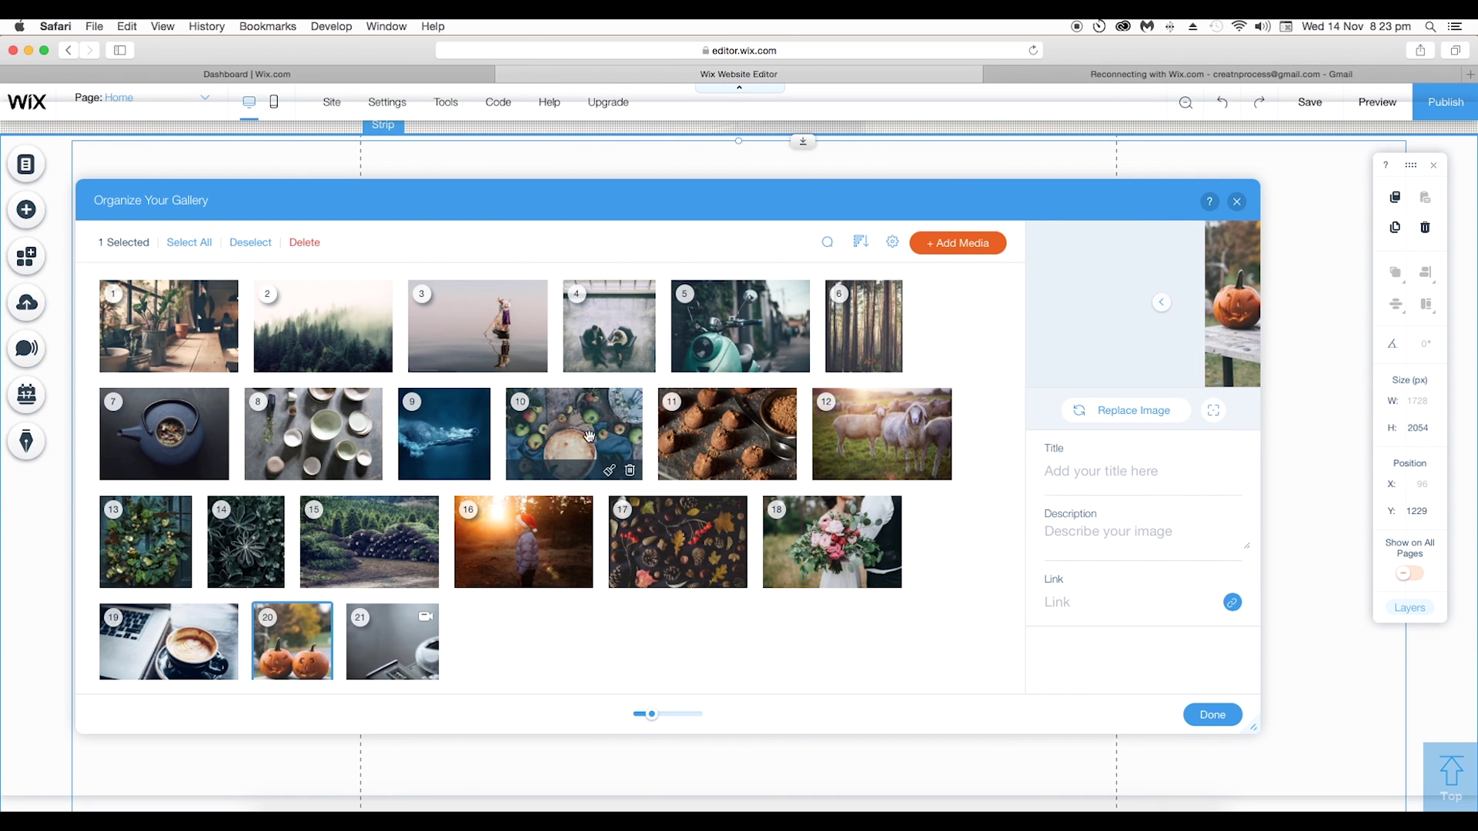
click(392, 631)
Move the Tape Recorder video to third place, then open and close the Add from YouTube dialog
drag(392, 632, 448, 323)
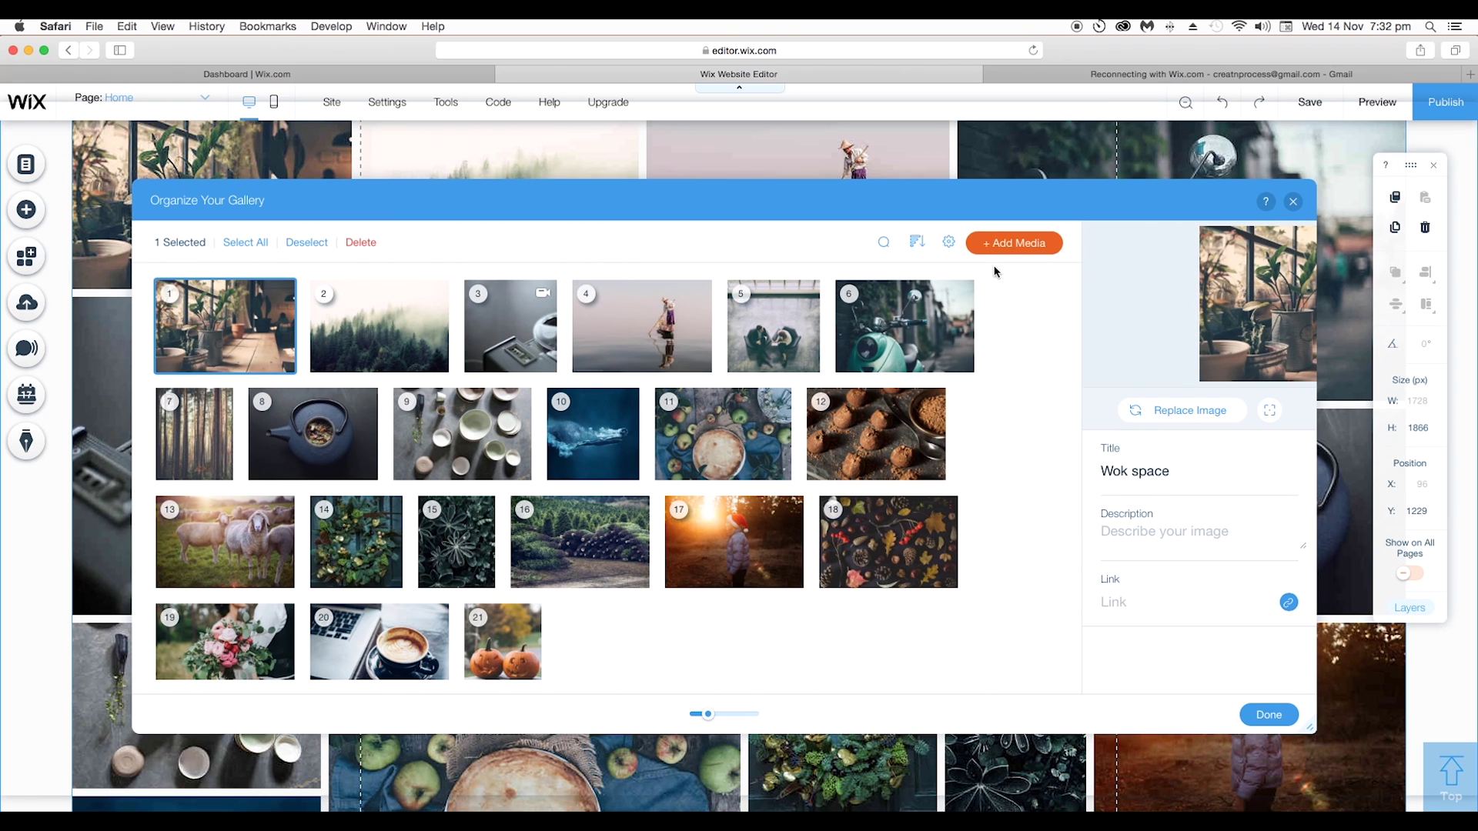
click(1001, 245)
mouse_move(1010, 343)
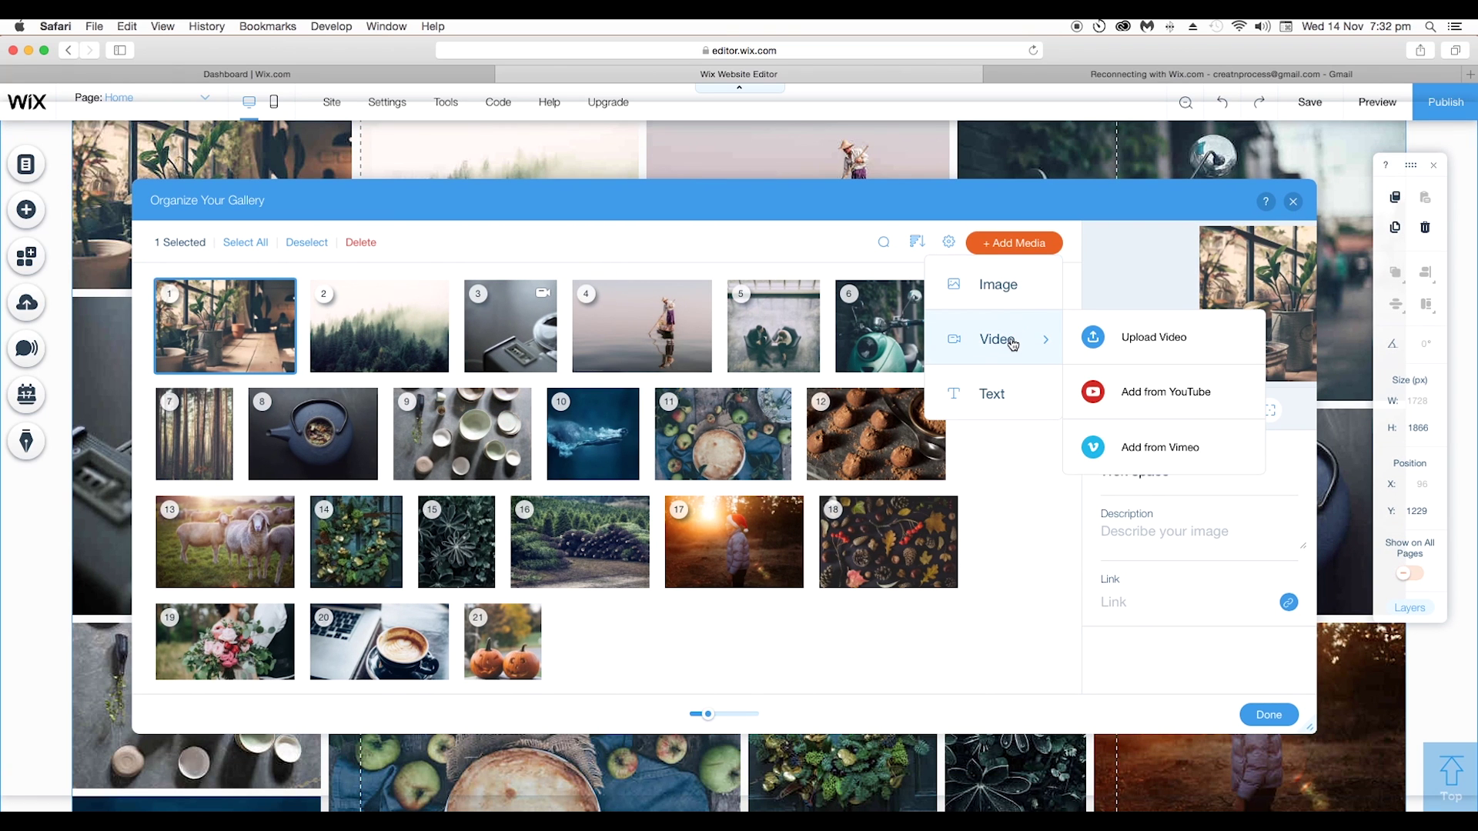
click(1132, 395)
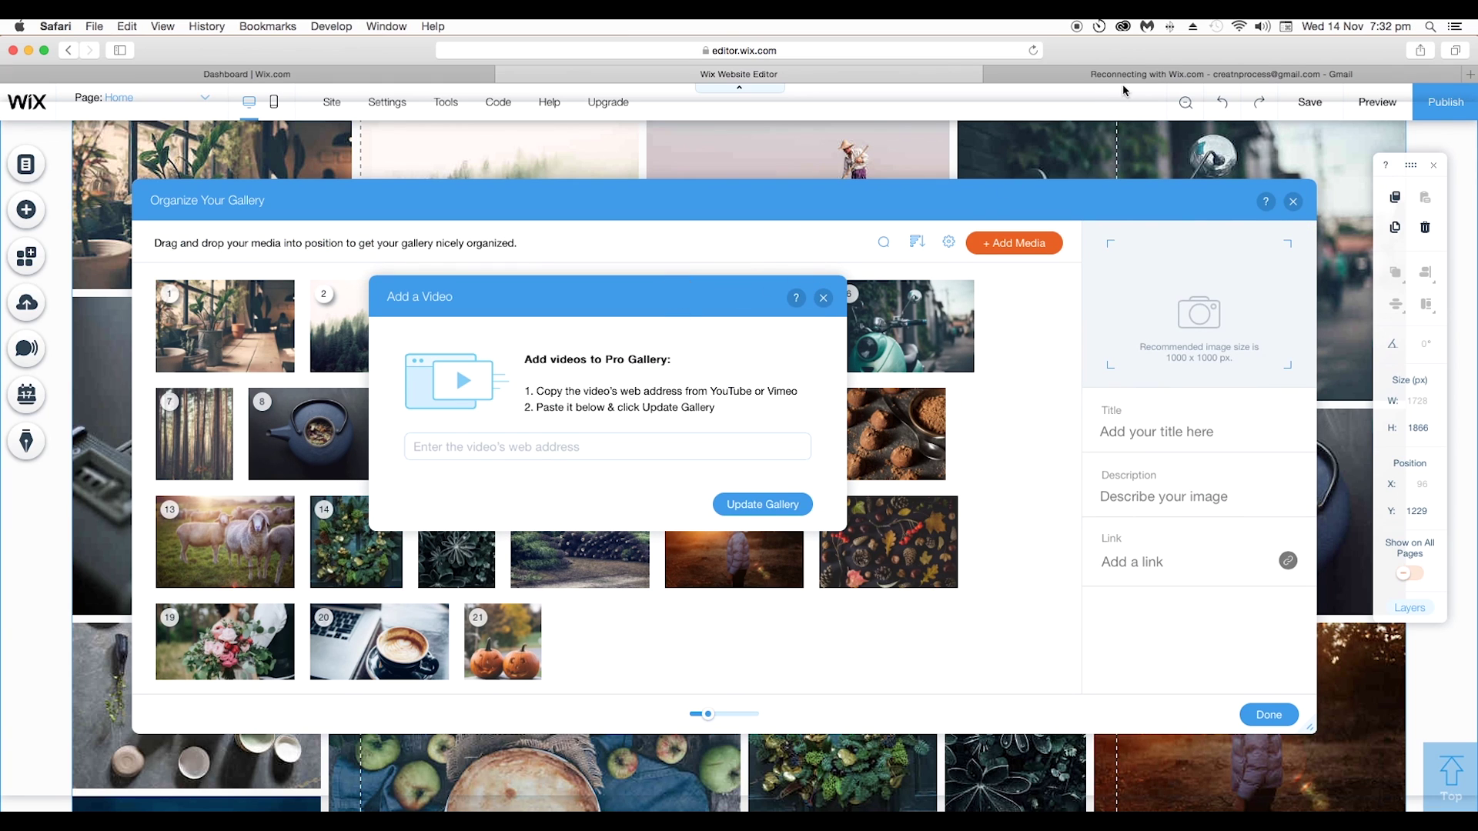
click(531, 448)
click(822, 298)
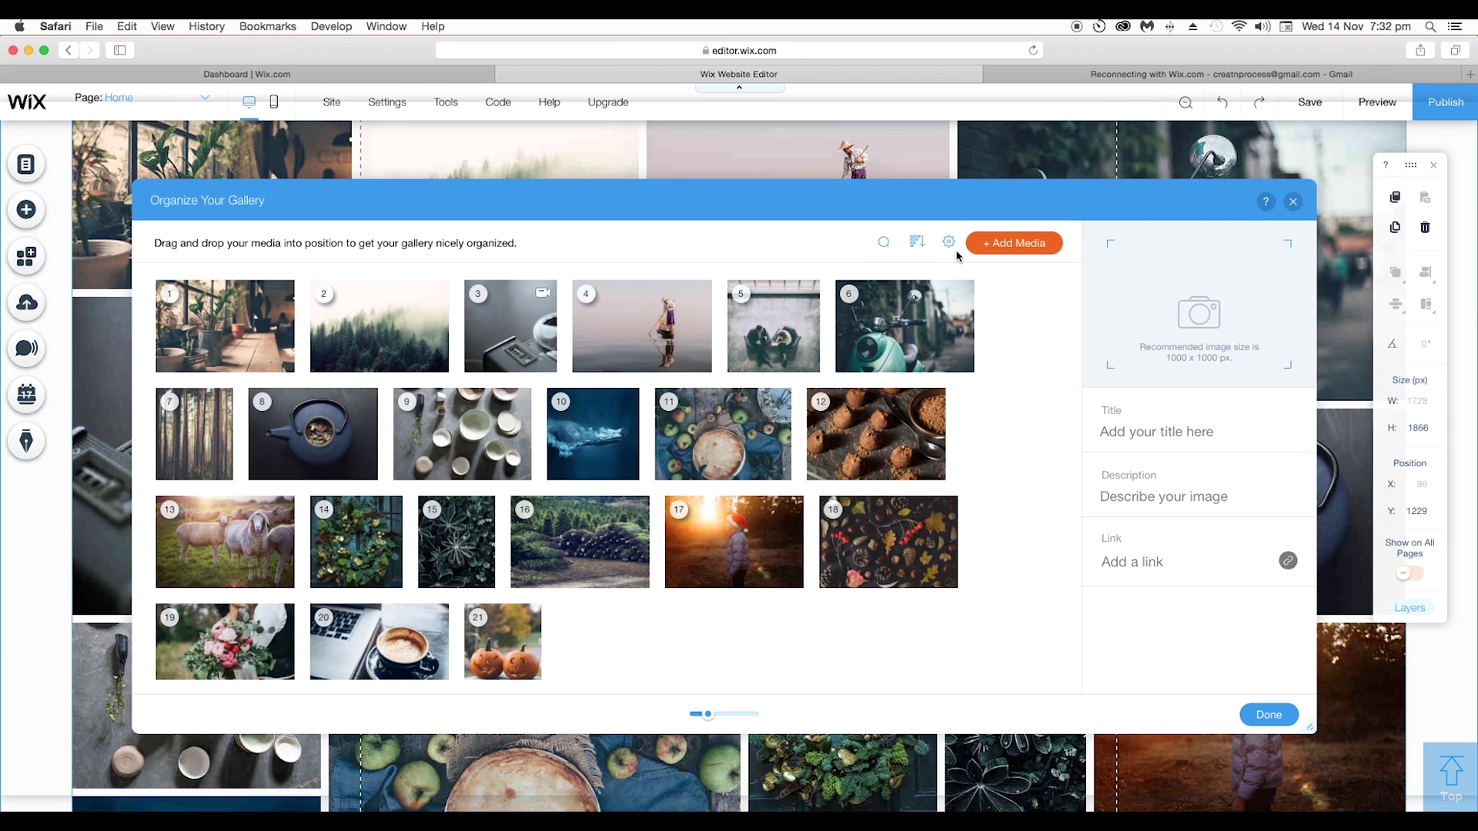
Open the Add from Vimeo dialog and close it without adding a video
click(1000, 243)
mouse_move(998, 338)
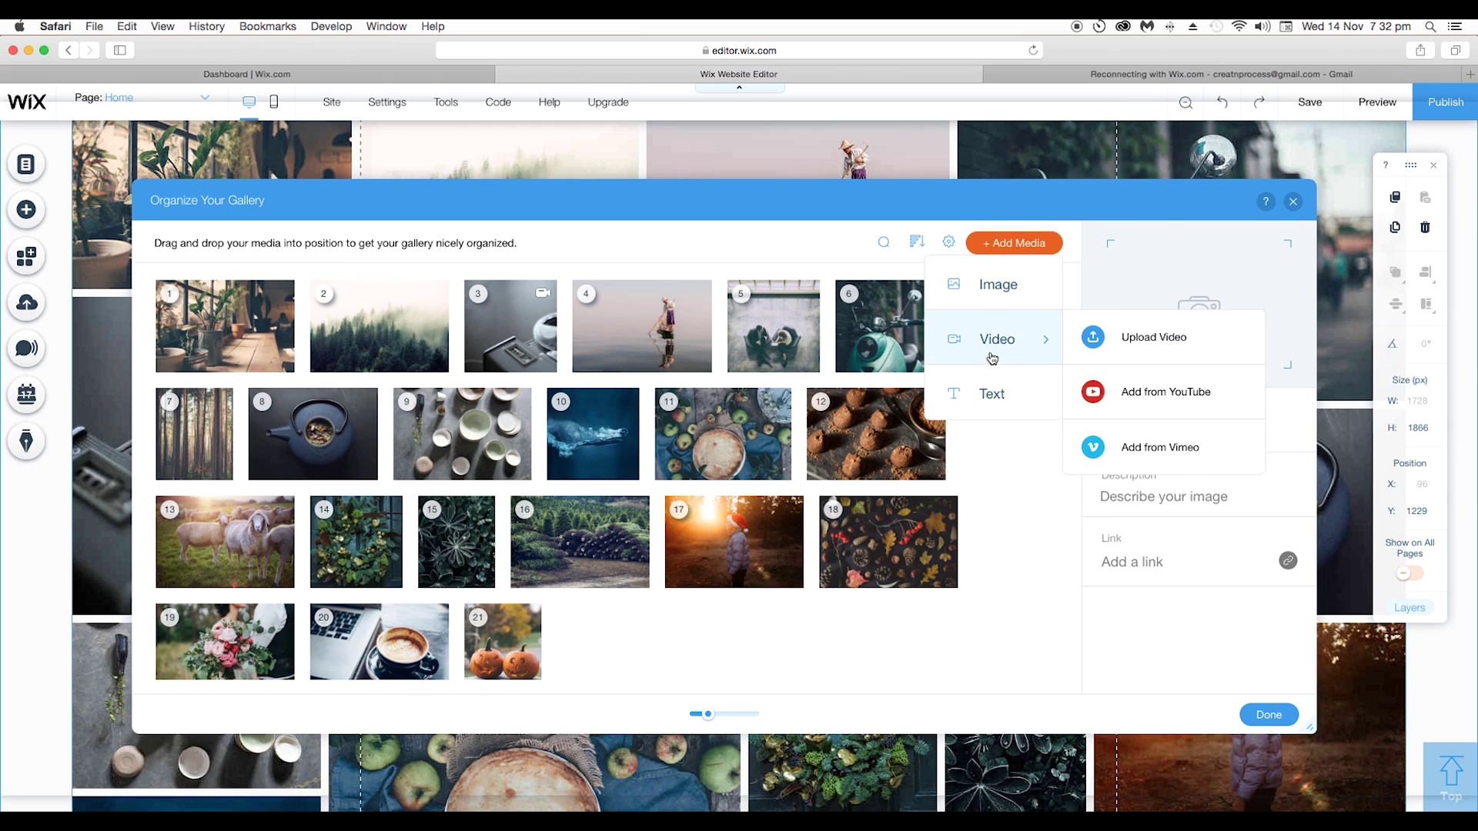
click(1141, 457)
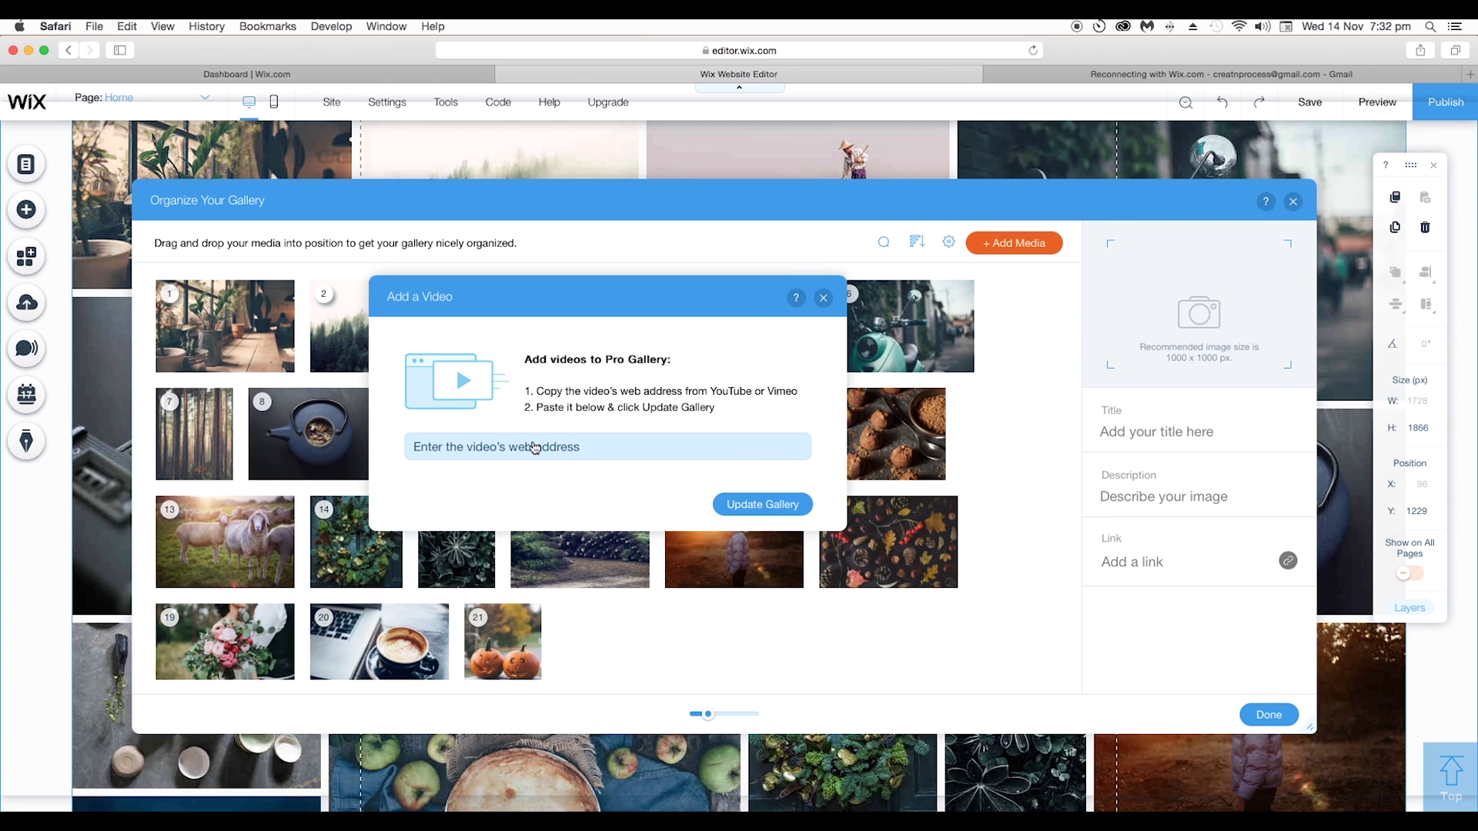
click(822, 297)
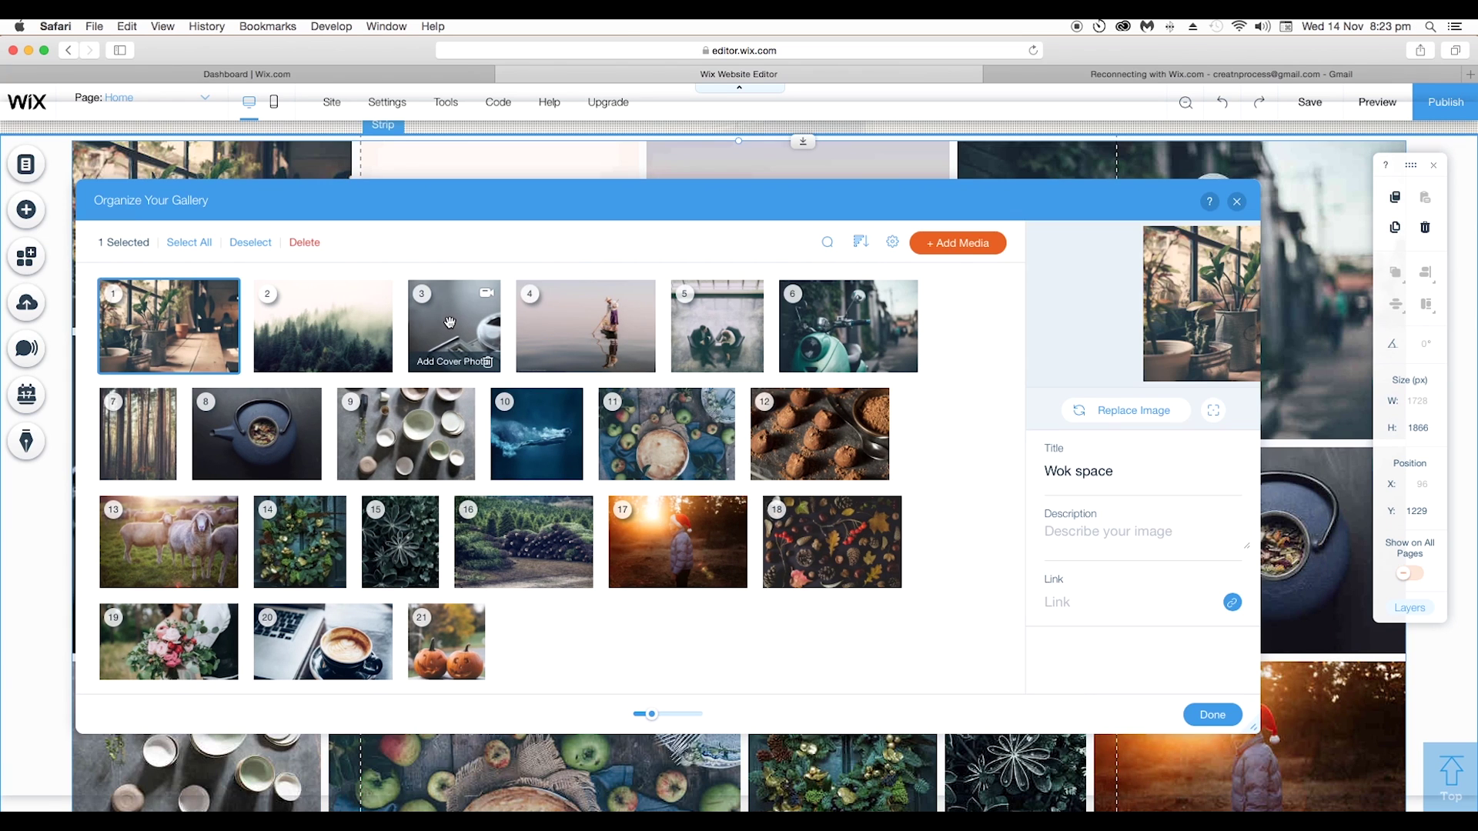
Add a text tile and replace its placeholder with “Have no fear of perfection—you'll never reach it.”
click(961, 253)
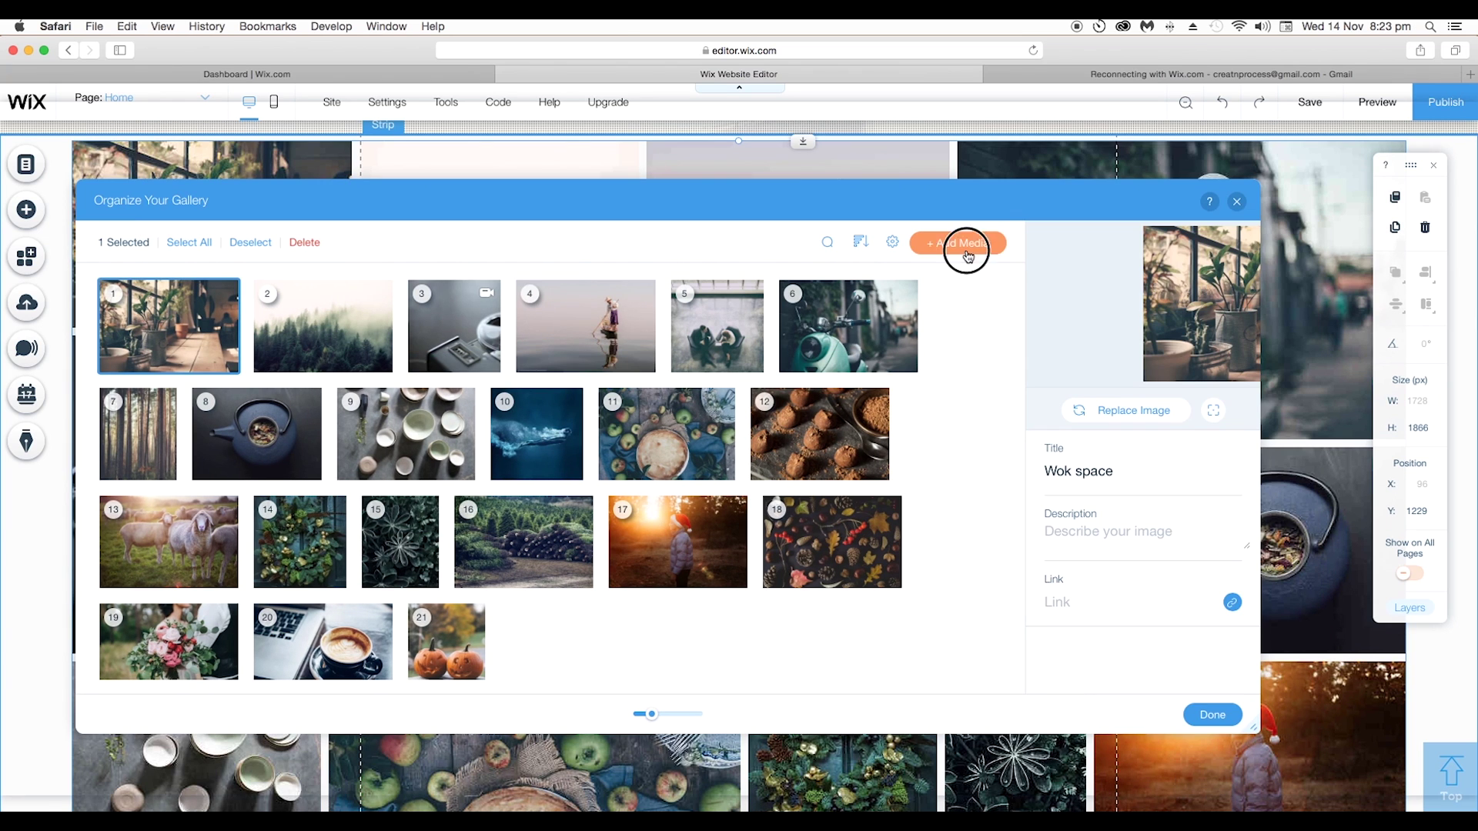
click(953, 385)
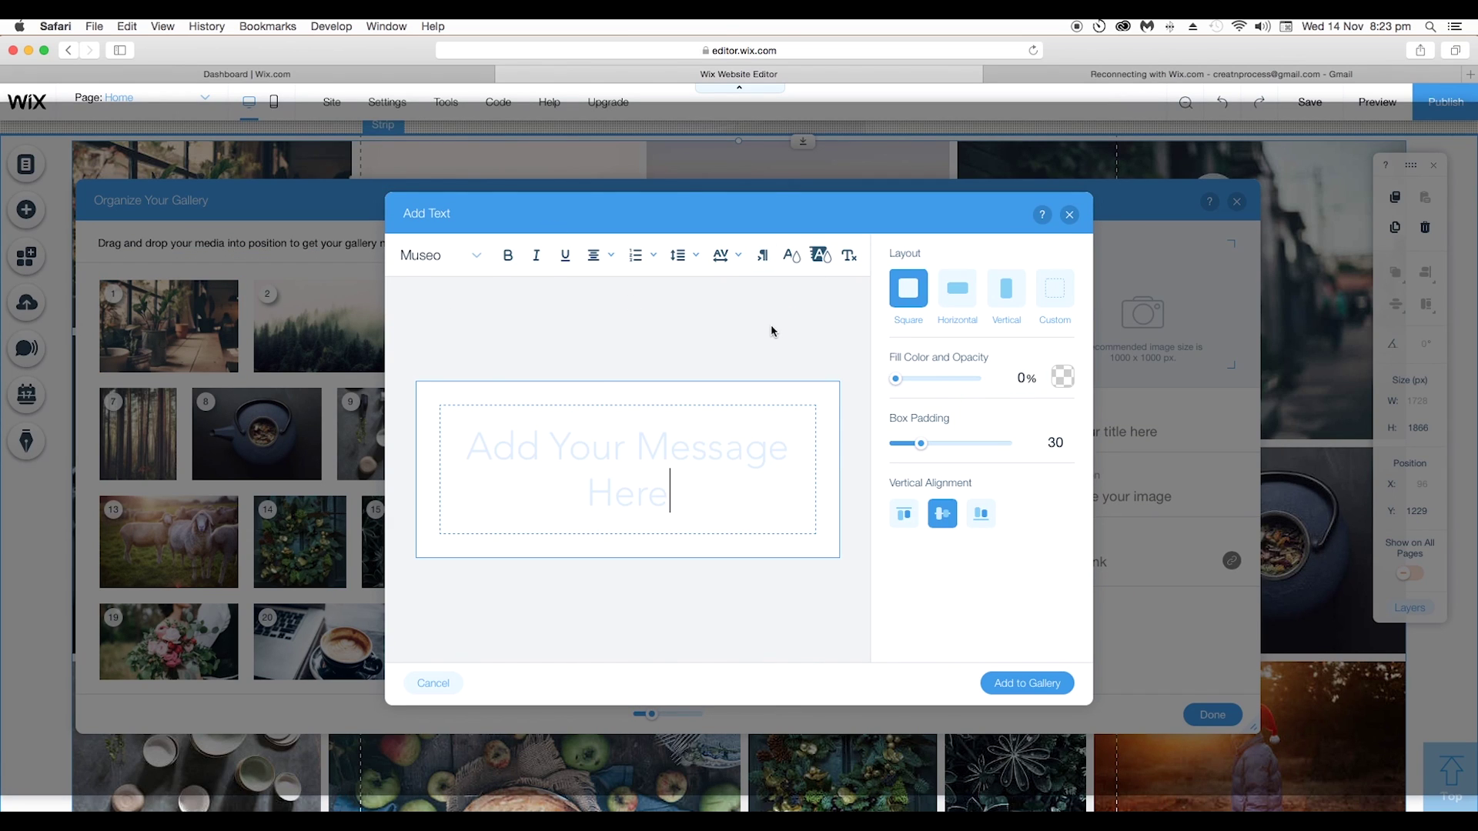
drag(677, 497, 449, 431)
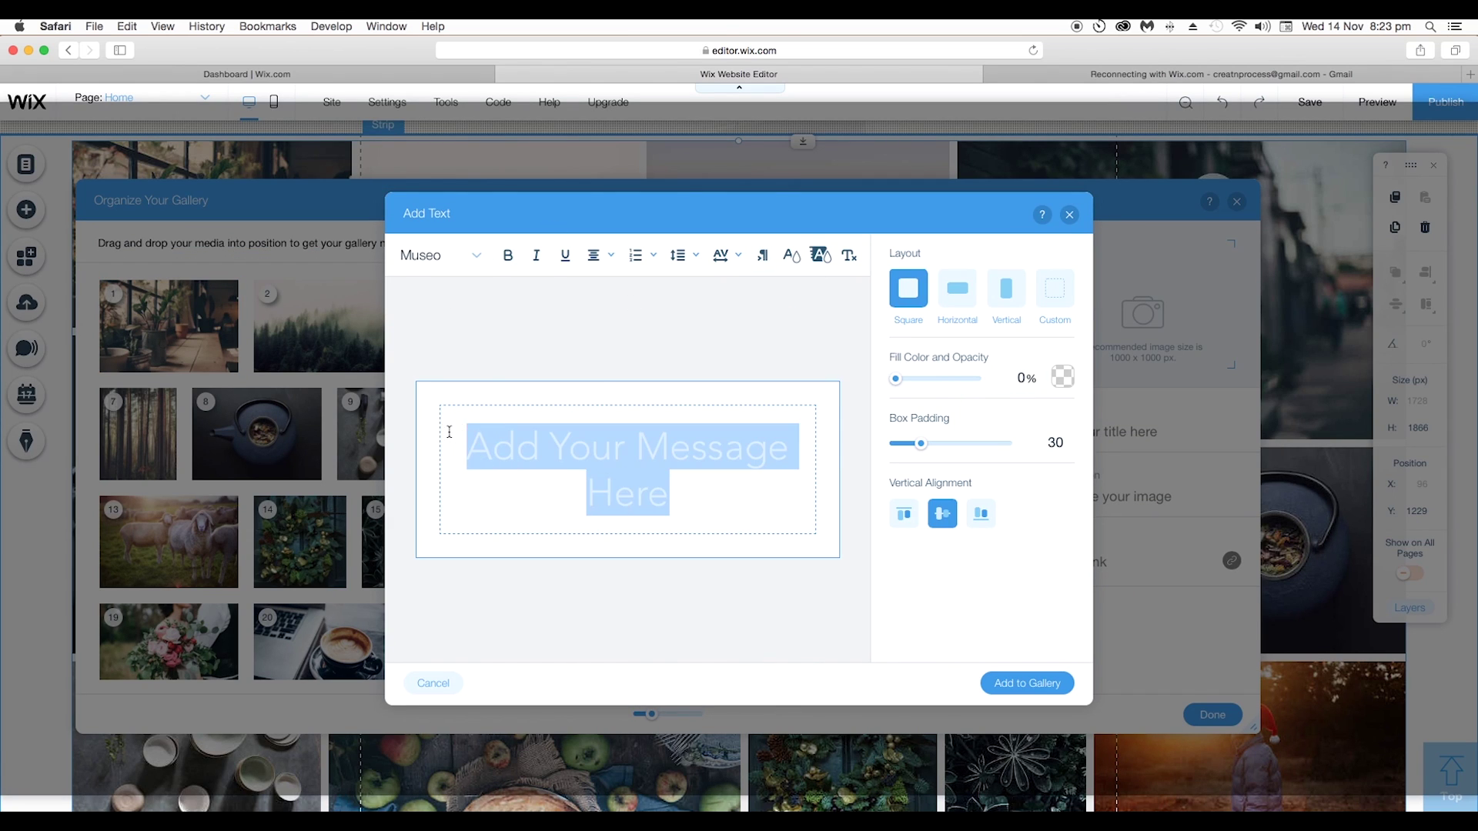
text("Have no fear of perfection—you'll never reach it.")
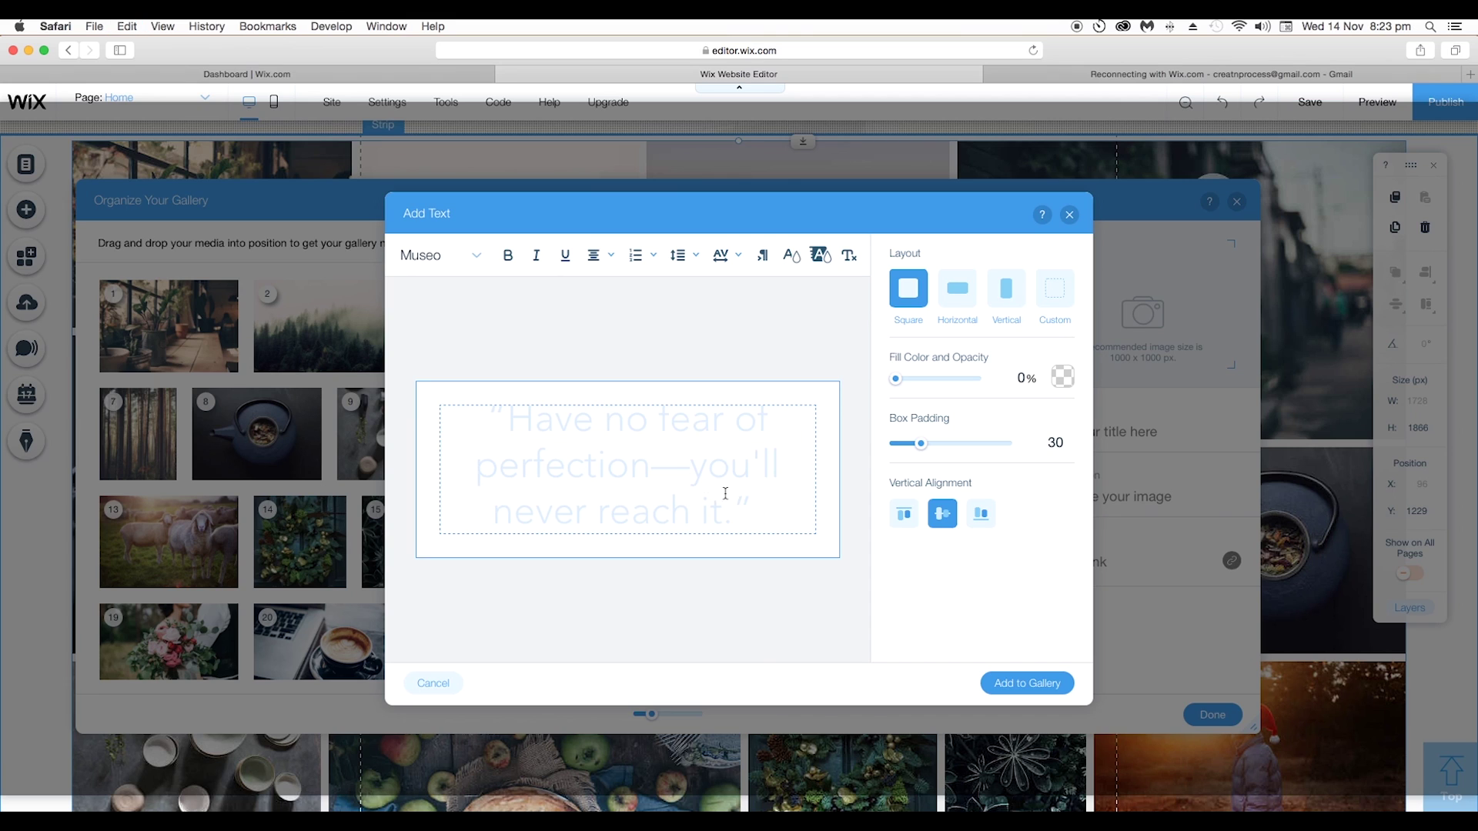
Colour the whole quote black
drag(766, 504, 456, 394)
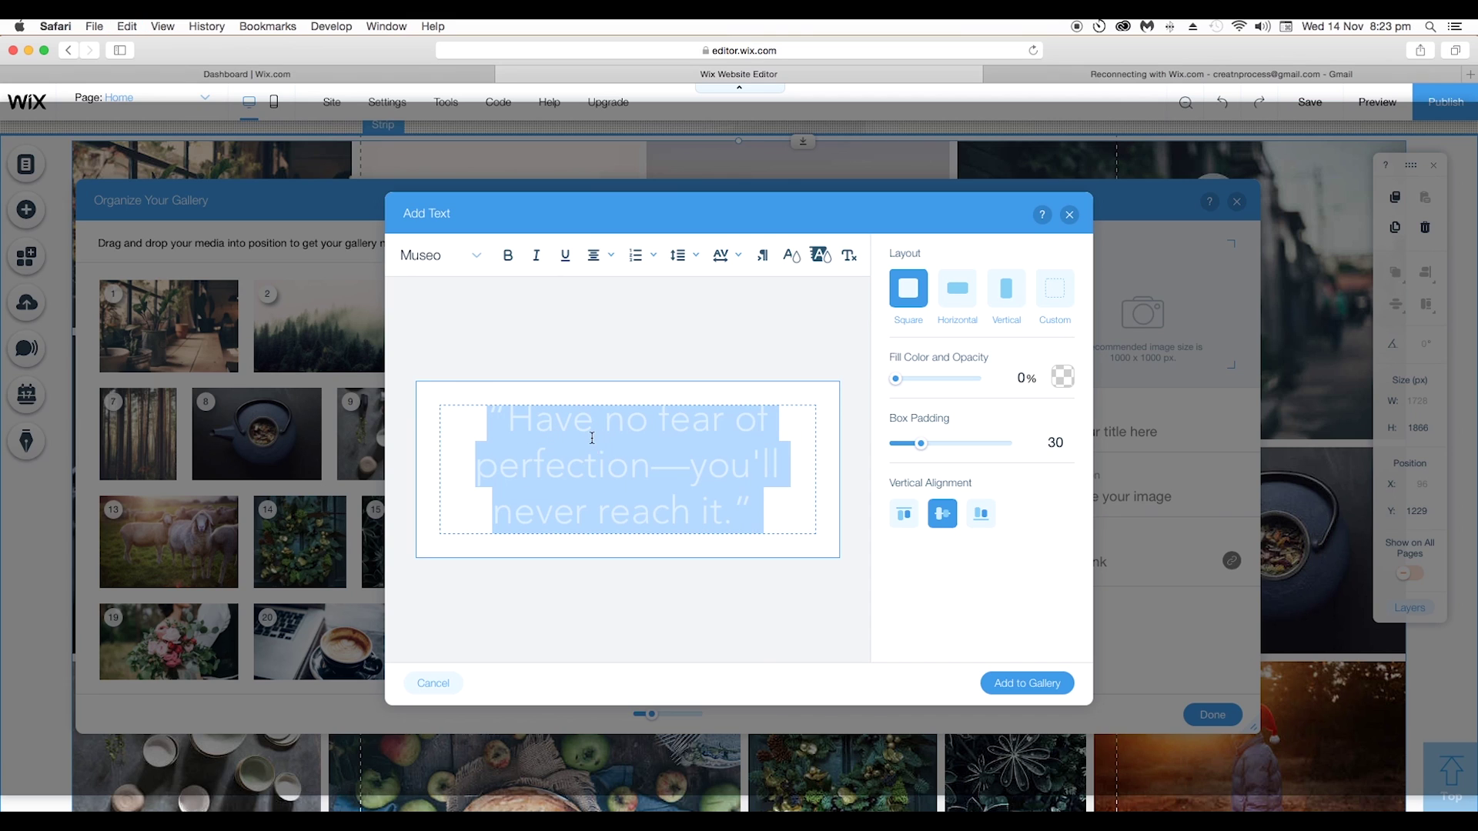
click(793, 256)
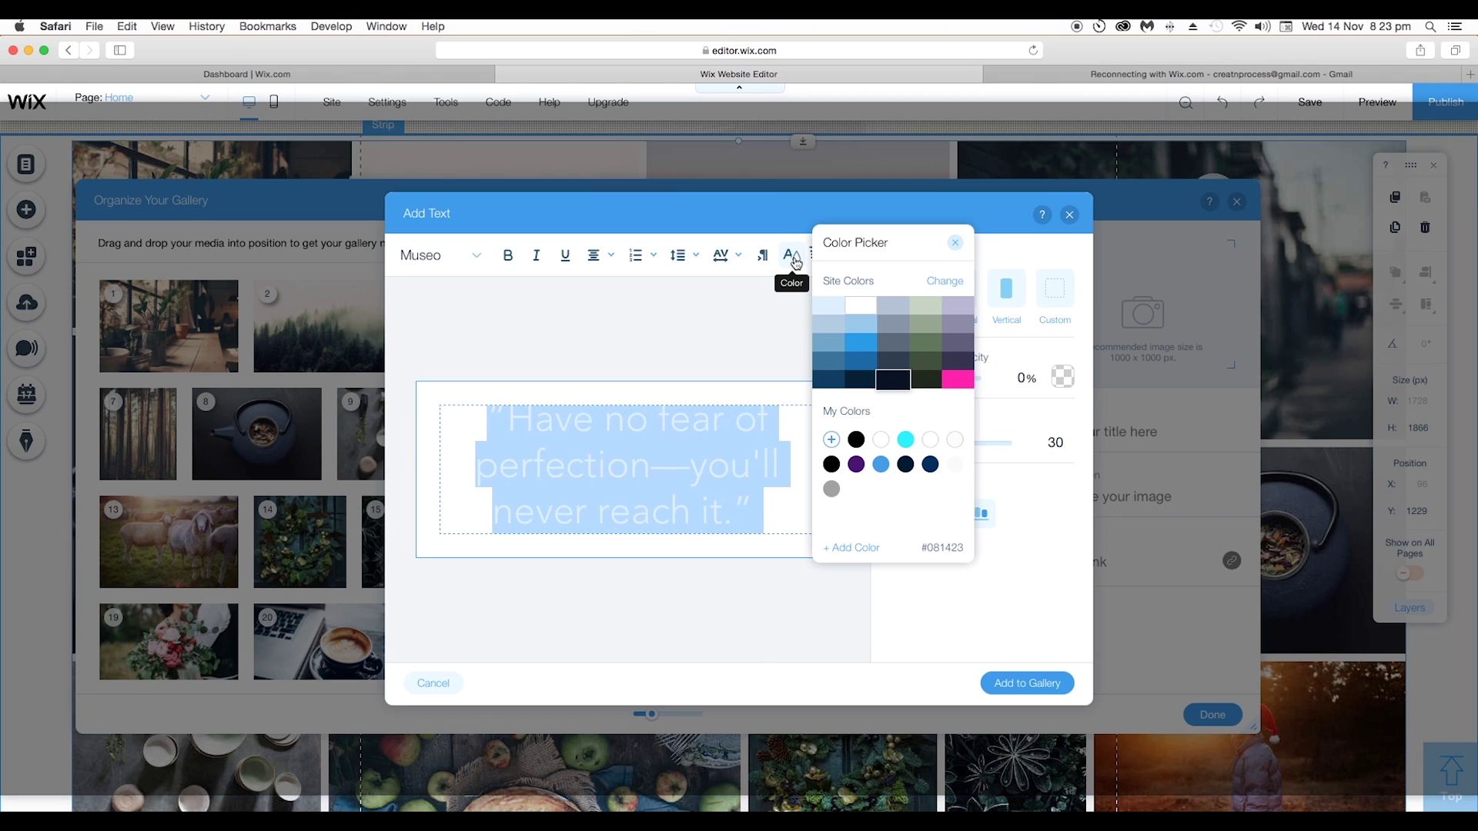
click(879, 383)
click(836, 467)
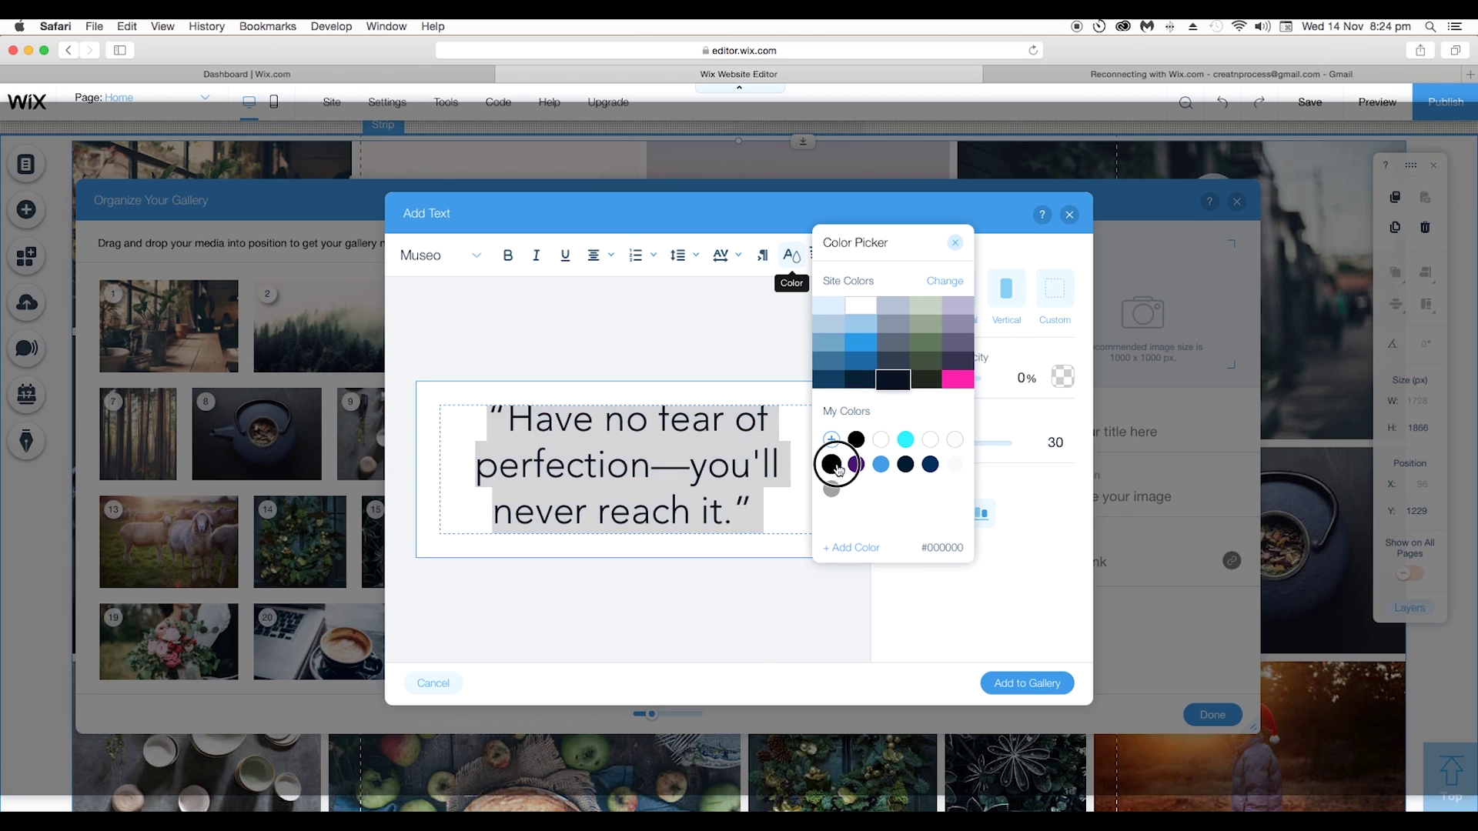
click(955, 244)
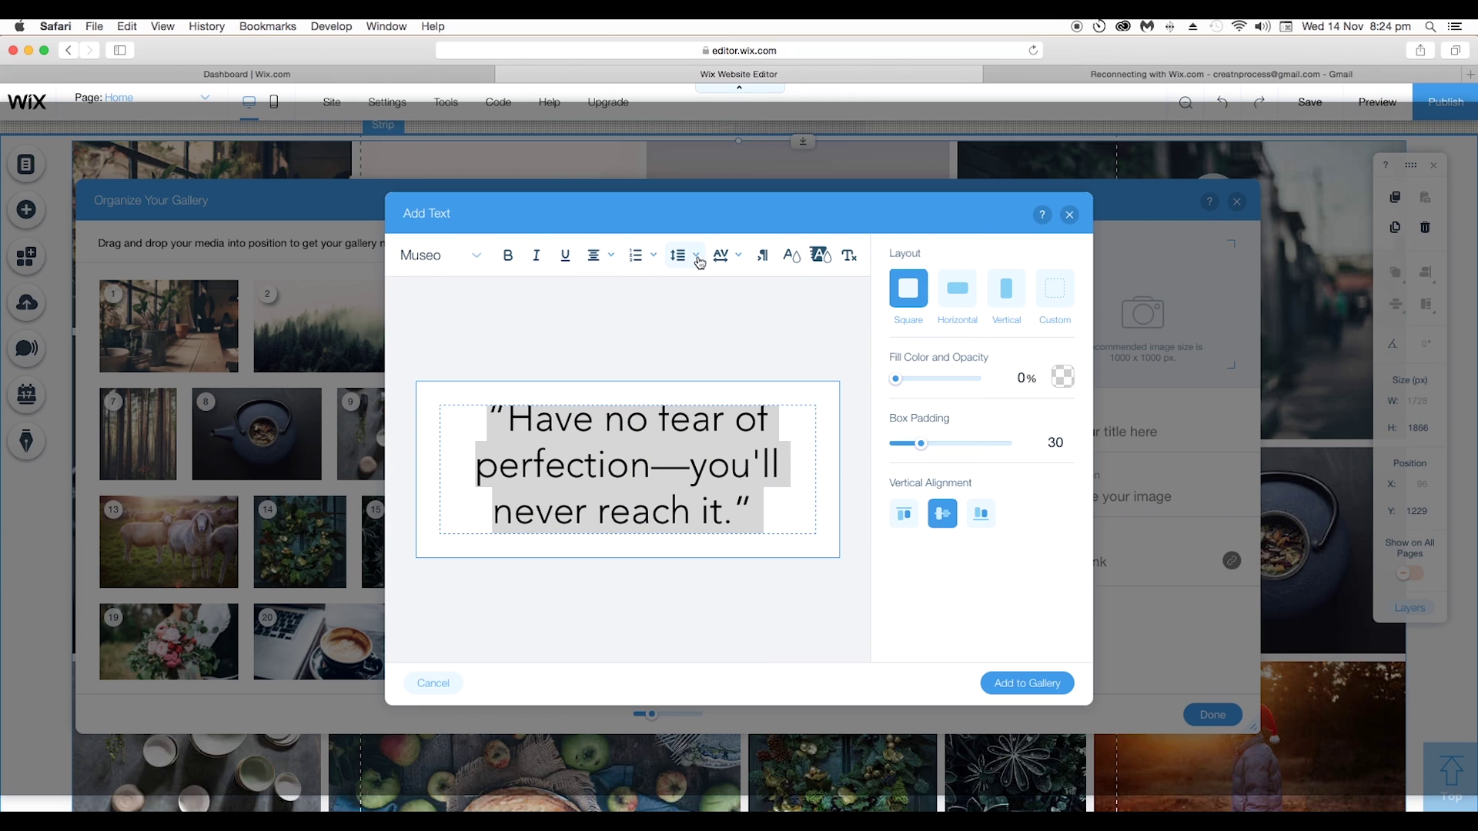
Keep the Museo font and increase the quote's font size
click(477, 257)
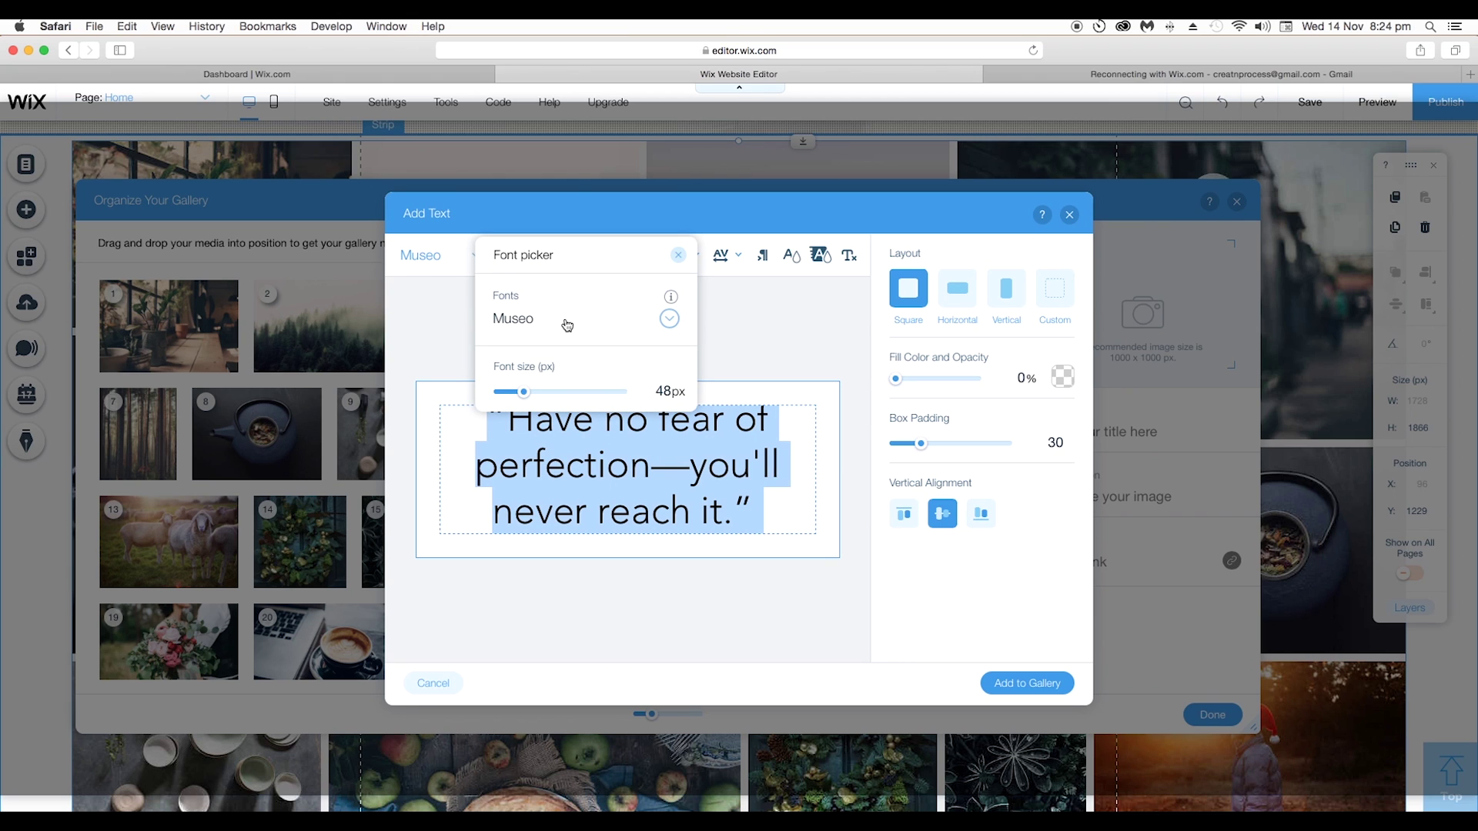
click(669, 319)
scroll(636, 505, down, 5)
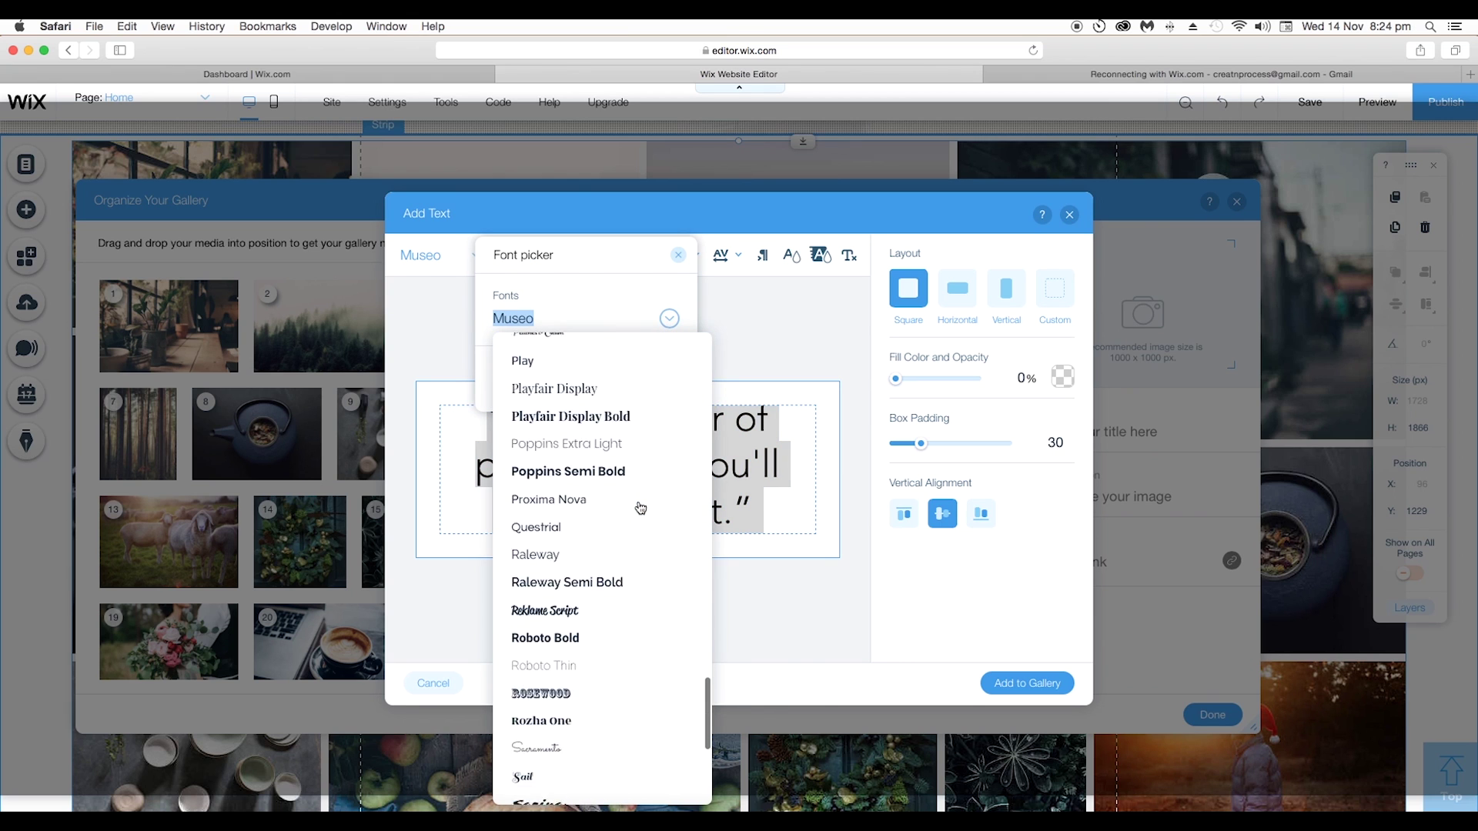
scroll(636, 505, up, 10)
key(Escape)
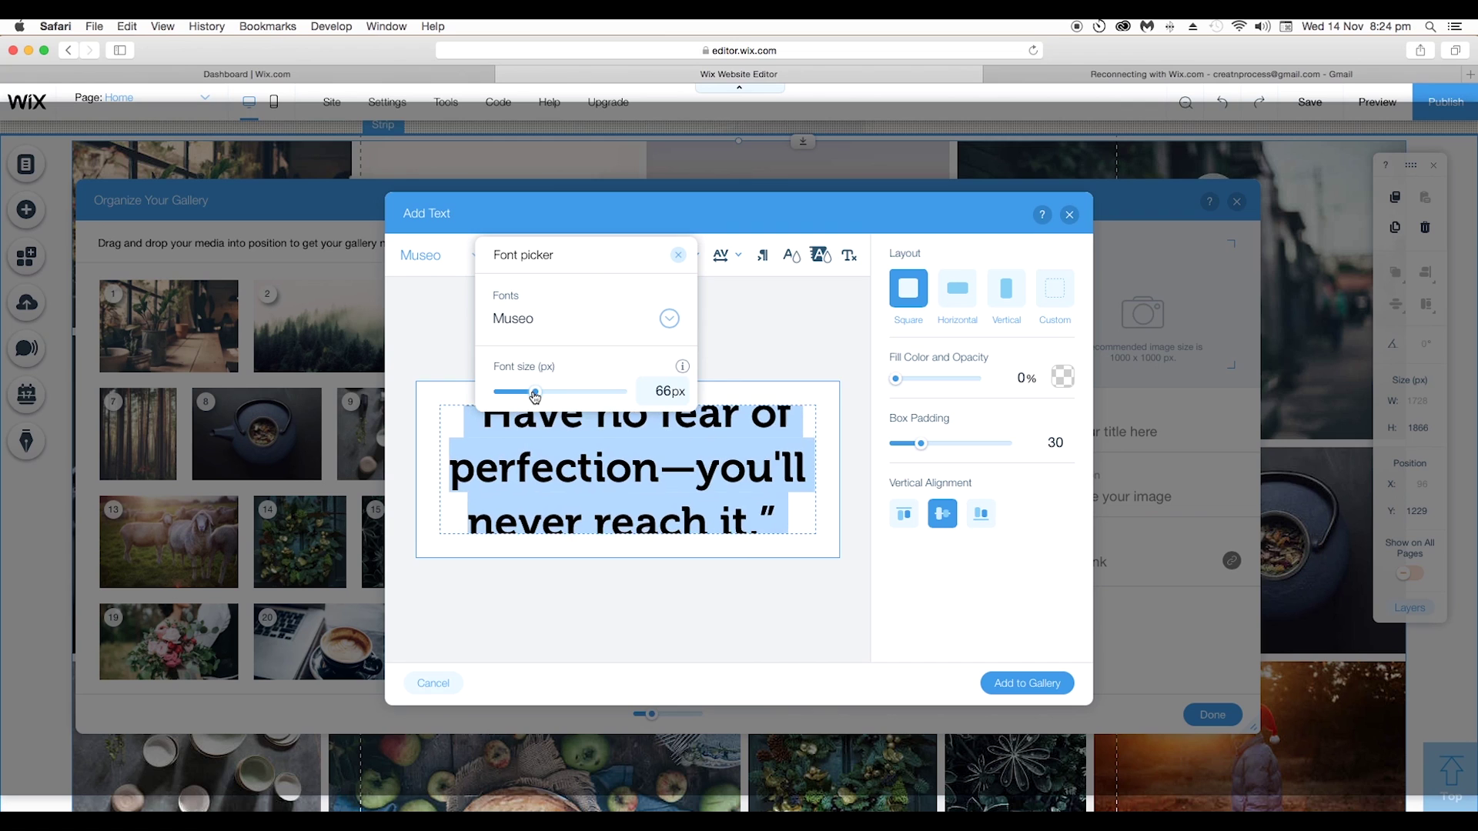
drag(507, 391, 509, 394)
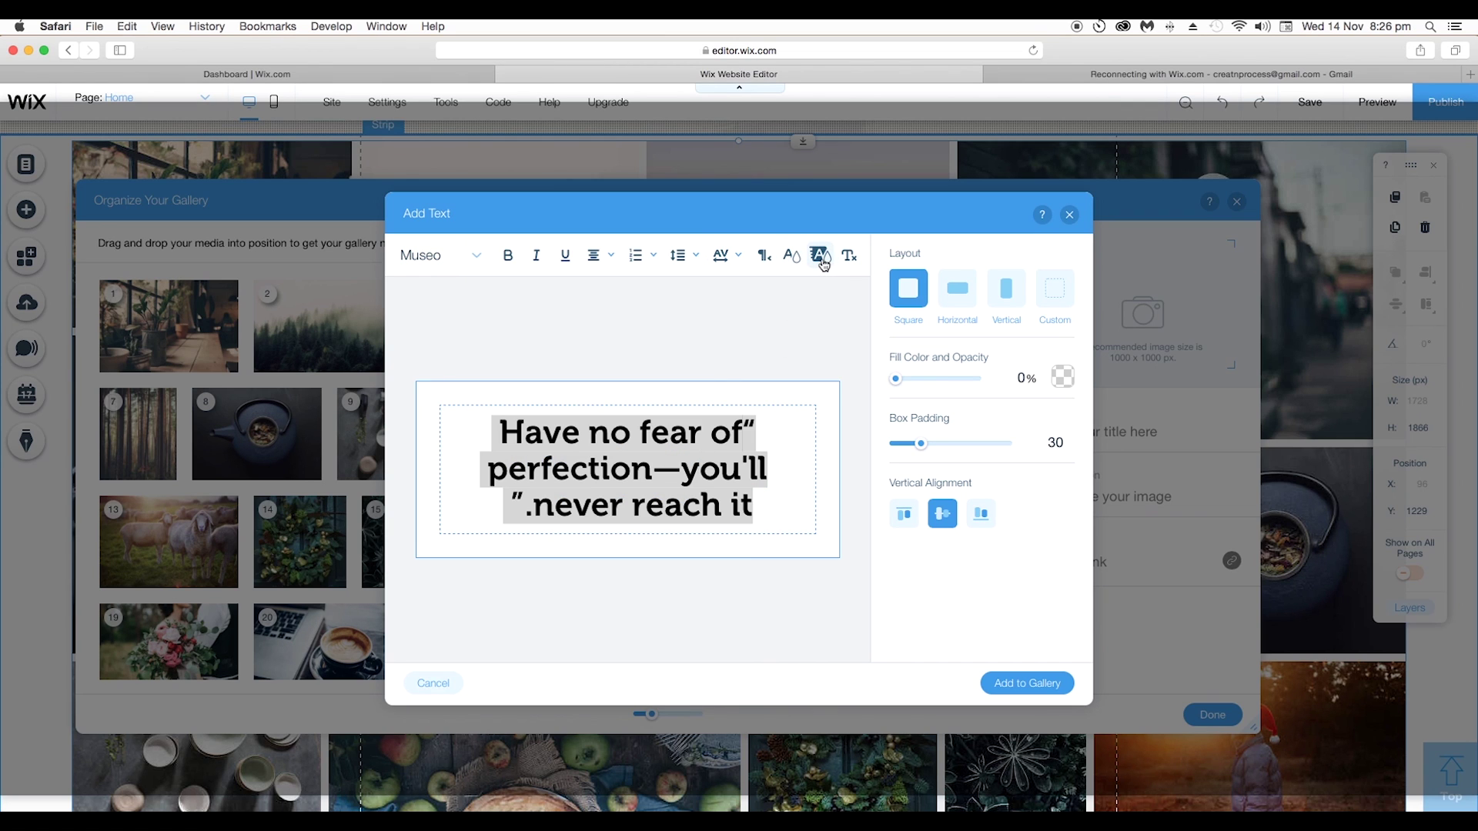
Try a blue highlight and a custom colour for the quote, then close the highlight picker
click(822, 265)
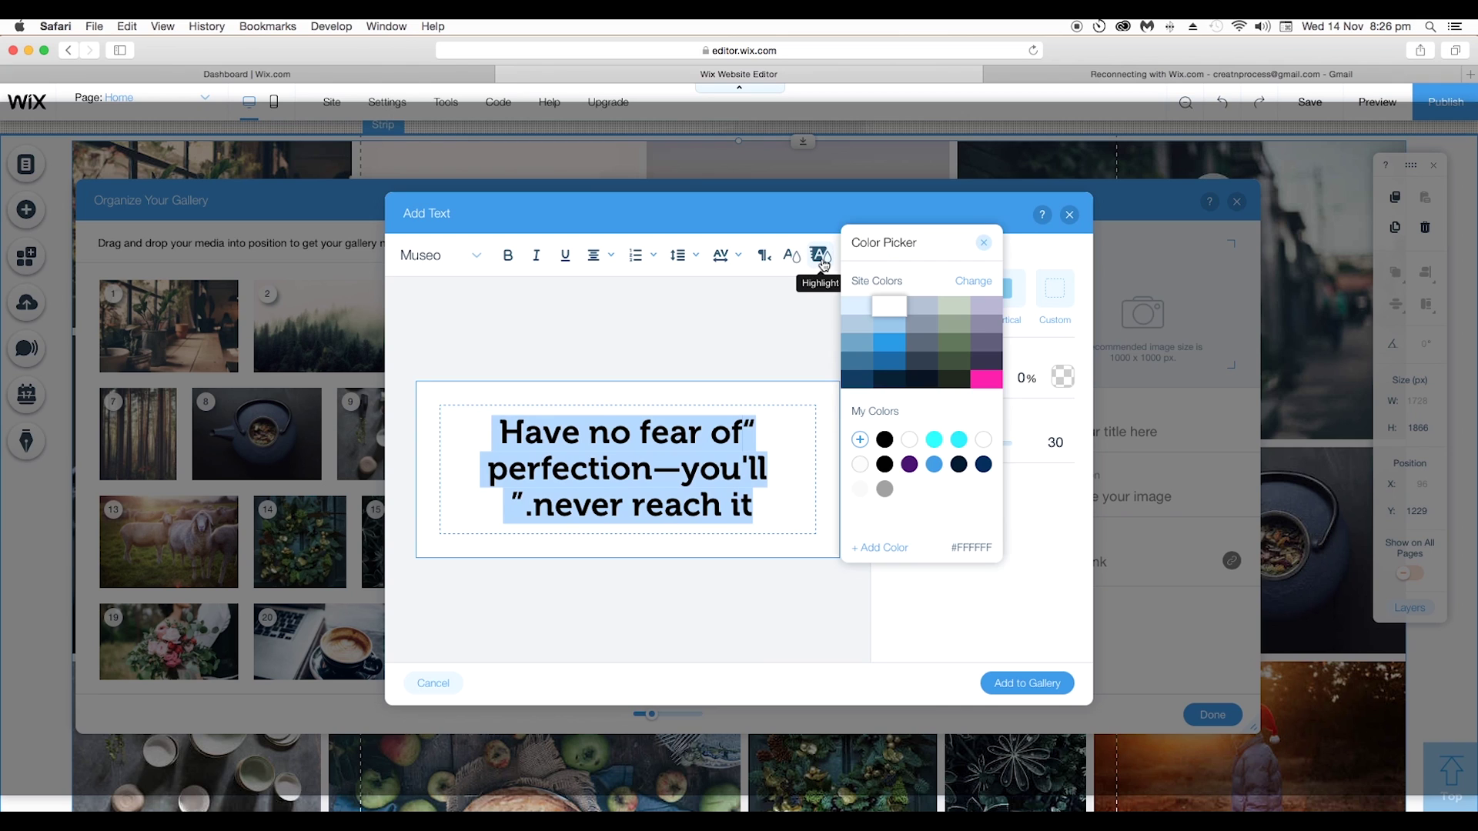
click(896, 352)
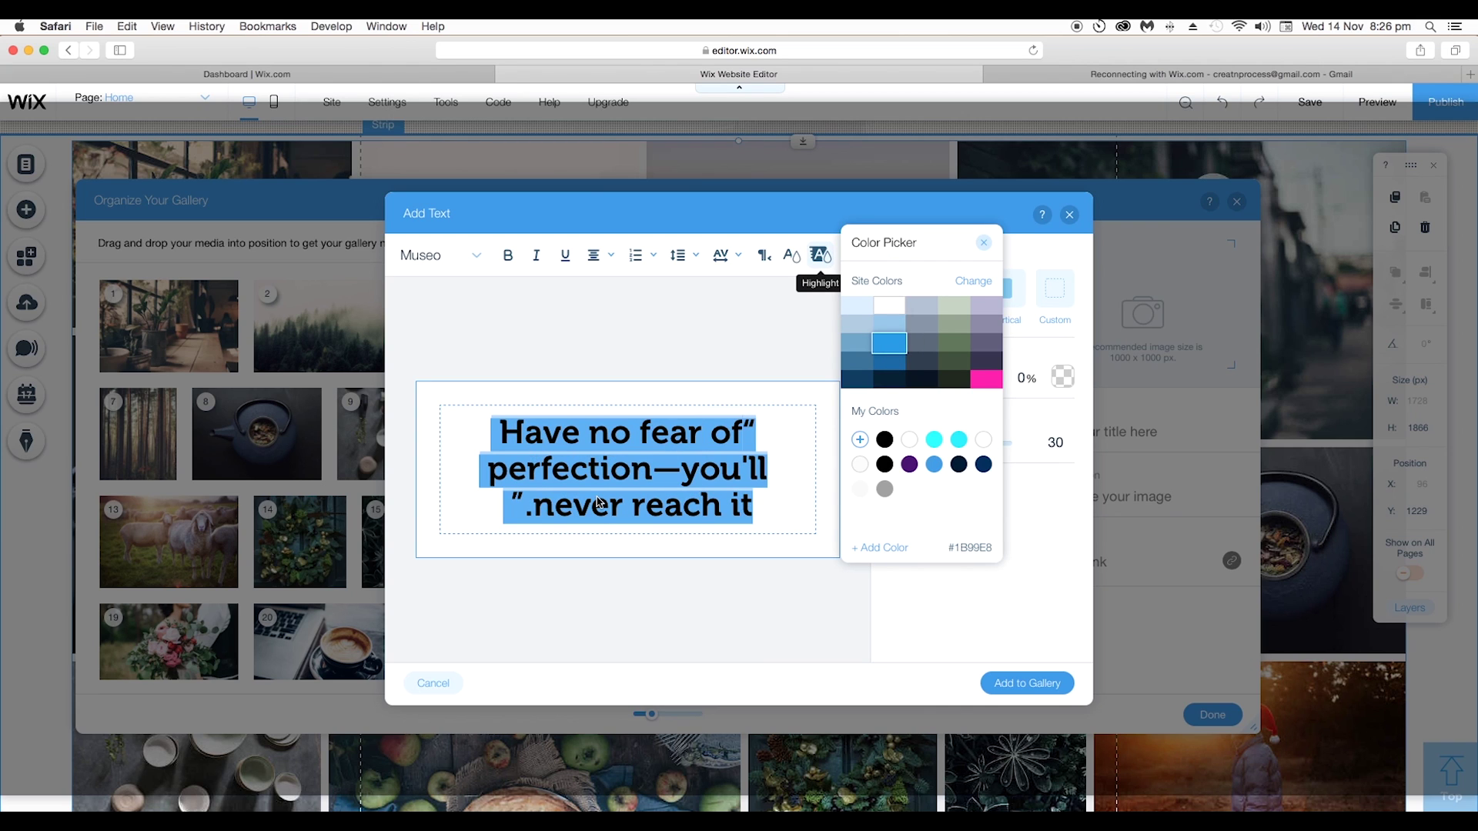
click(859, 439)
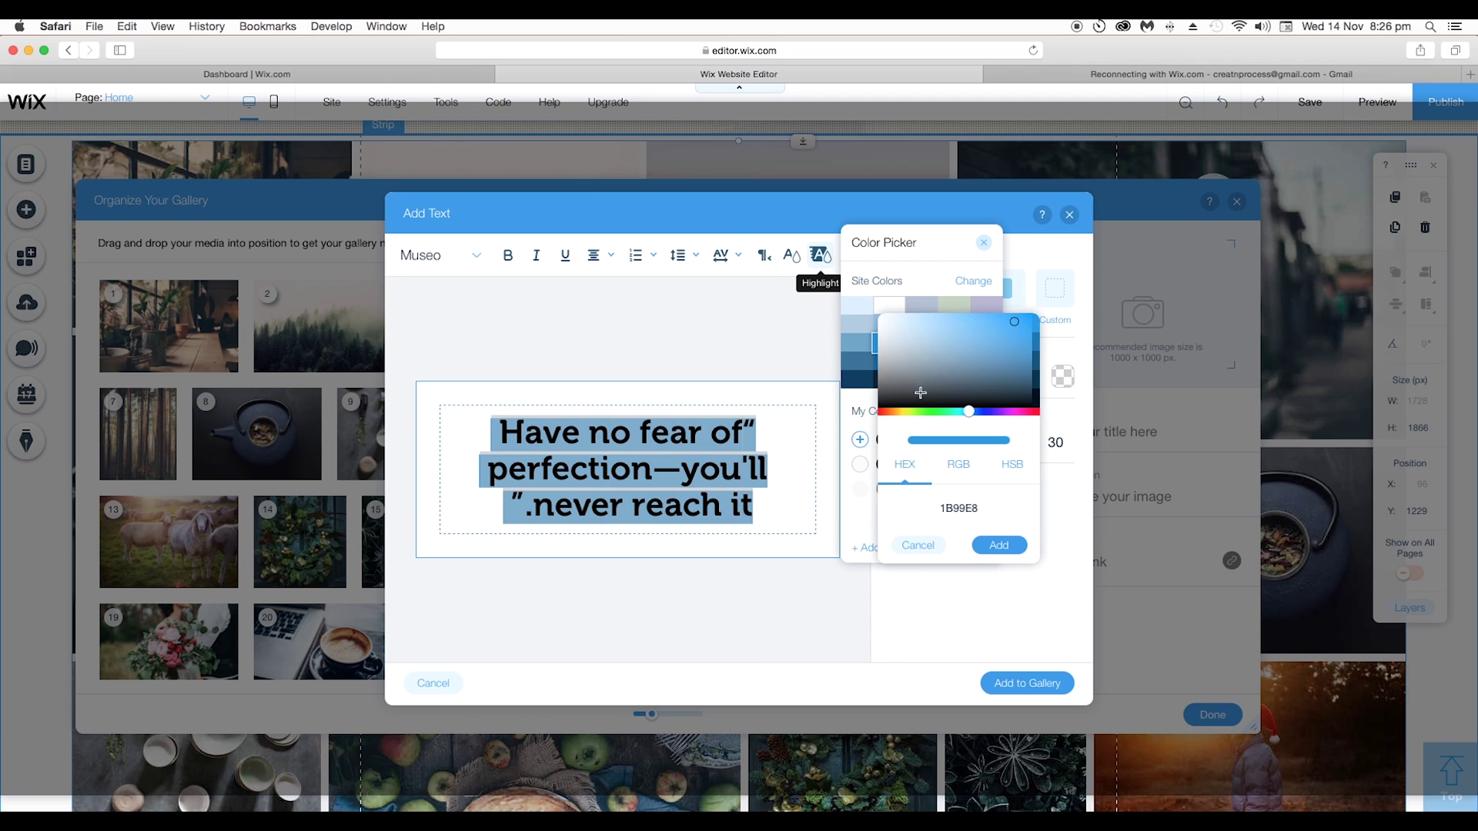
click(866, 445)
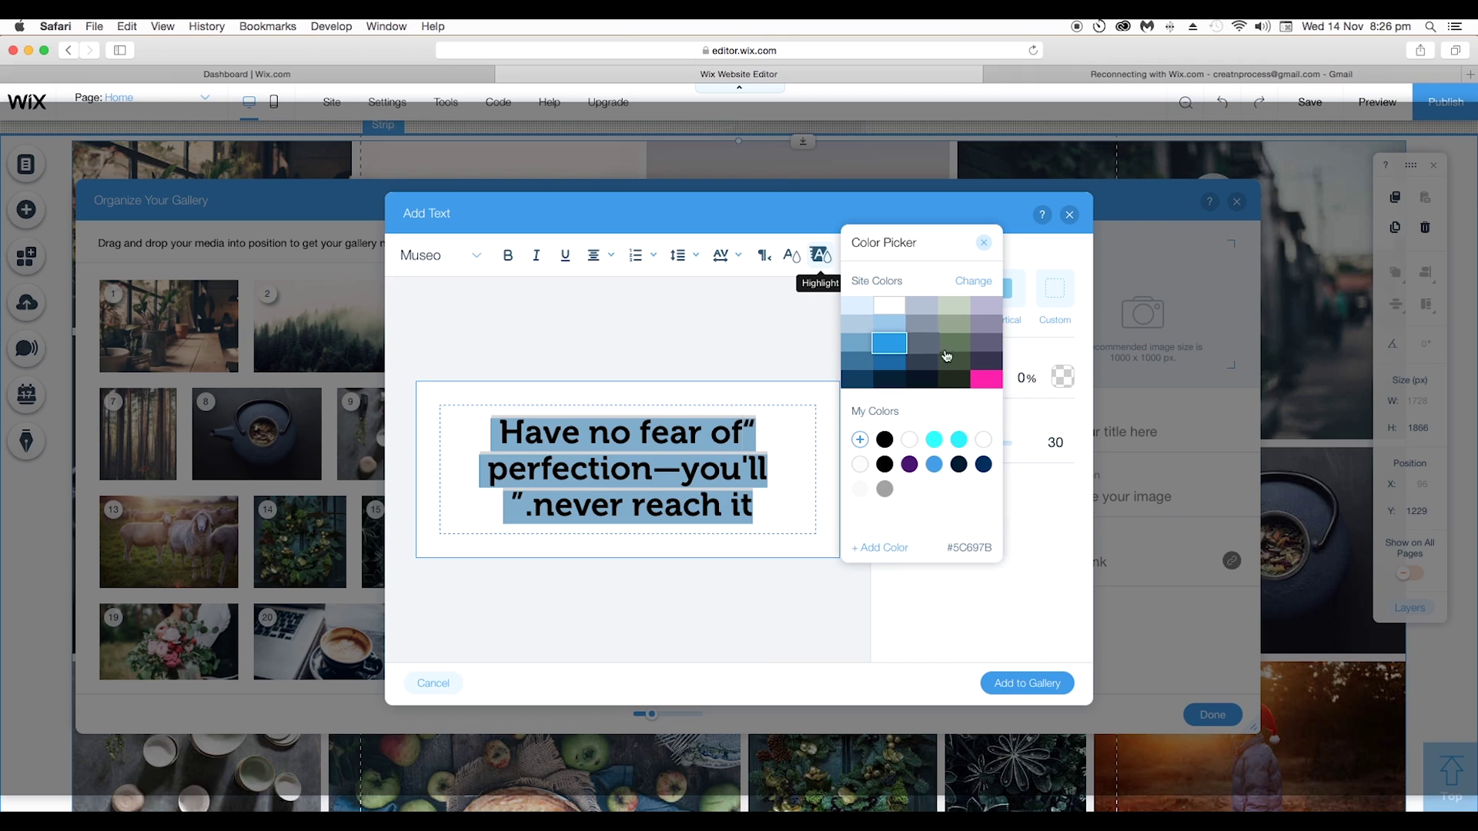
click(890, 378)
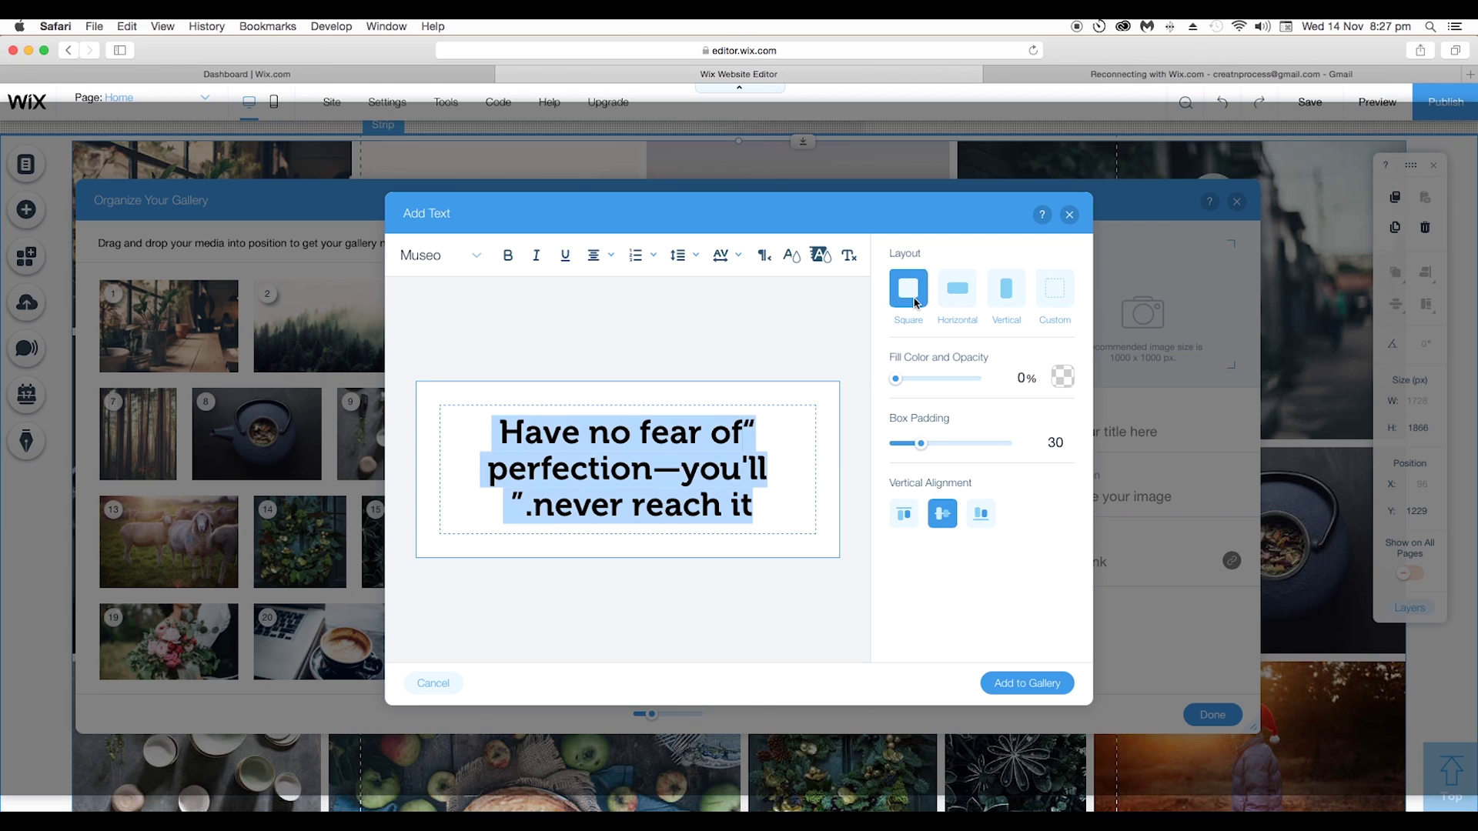
Try square, horizontal and vertical shapes, then give the quote tile a custom layout with ratio -22
click(914, 300)
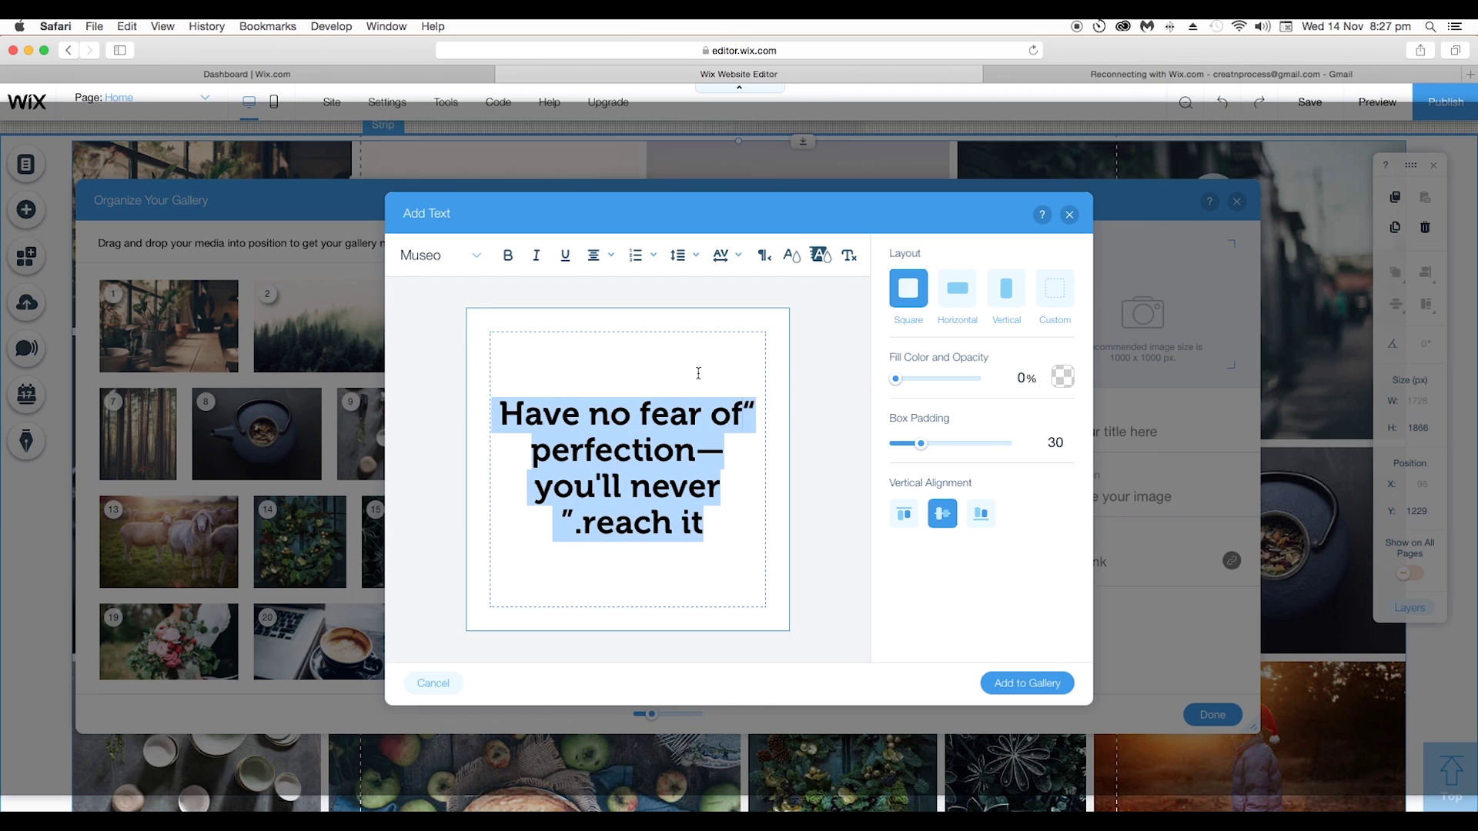
click(960, 293)
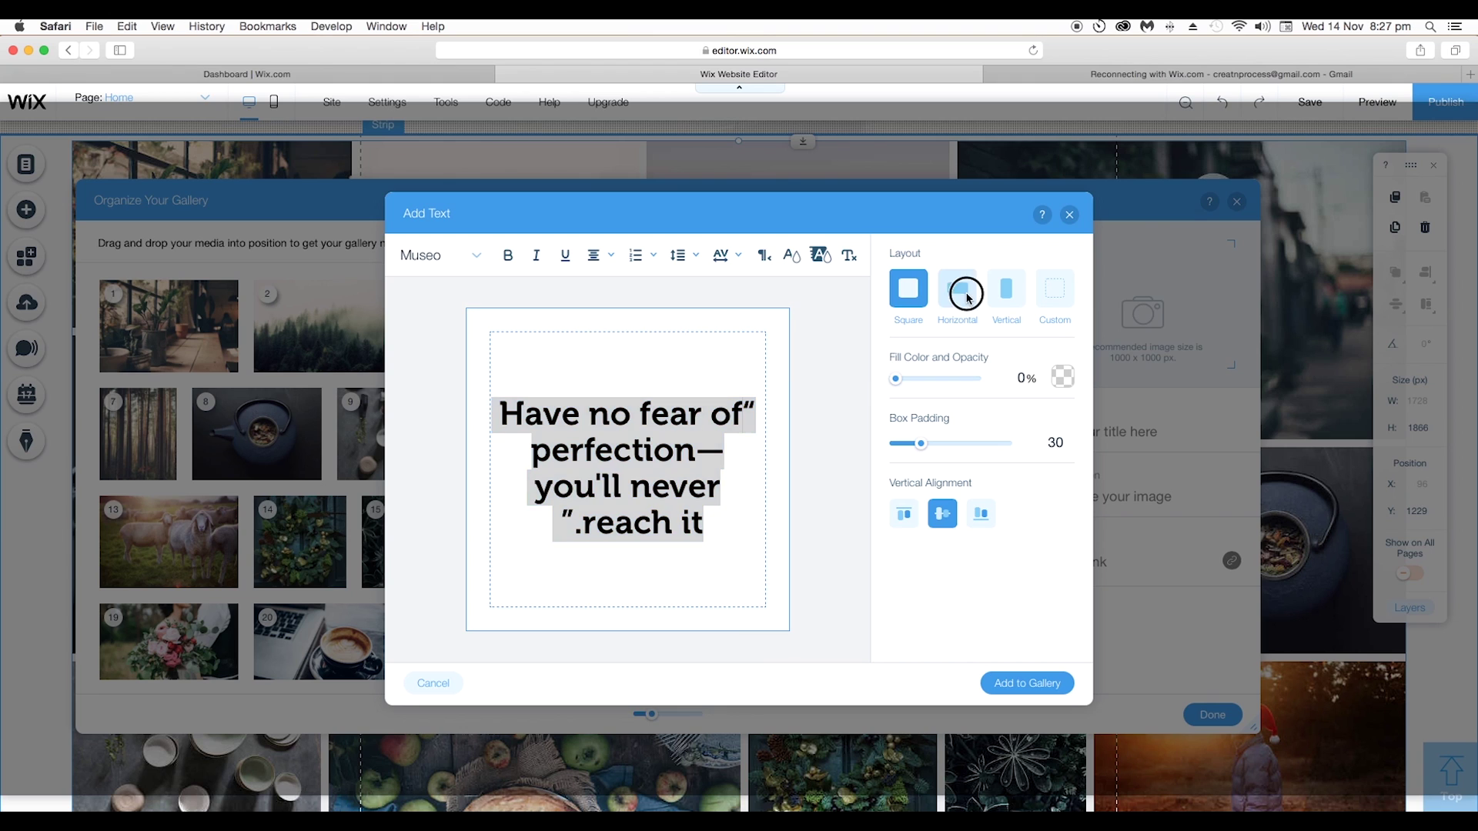
click(1006, 289)
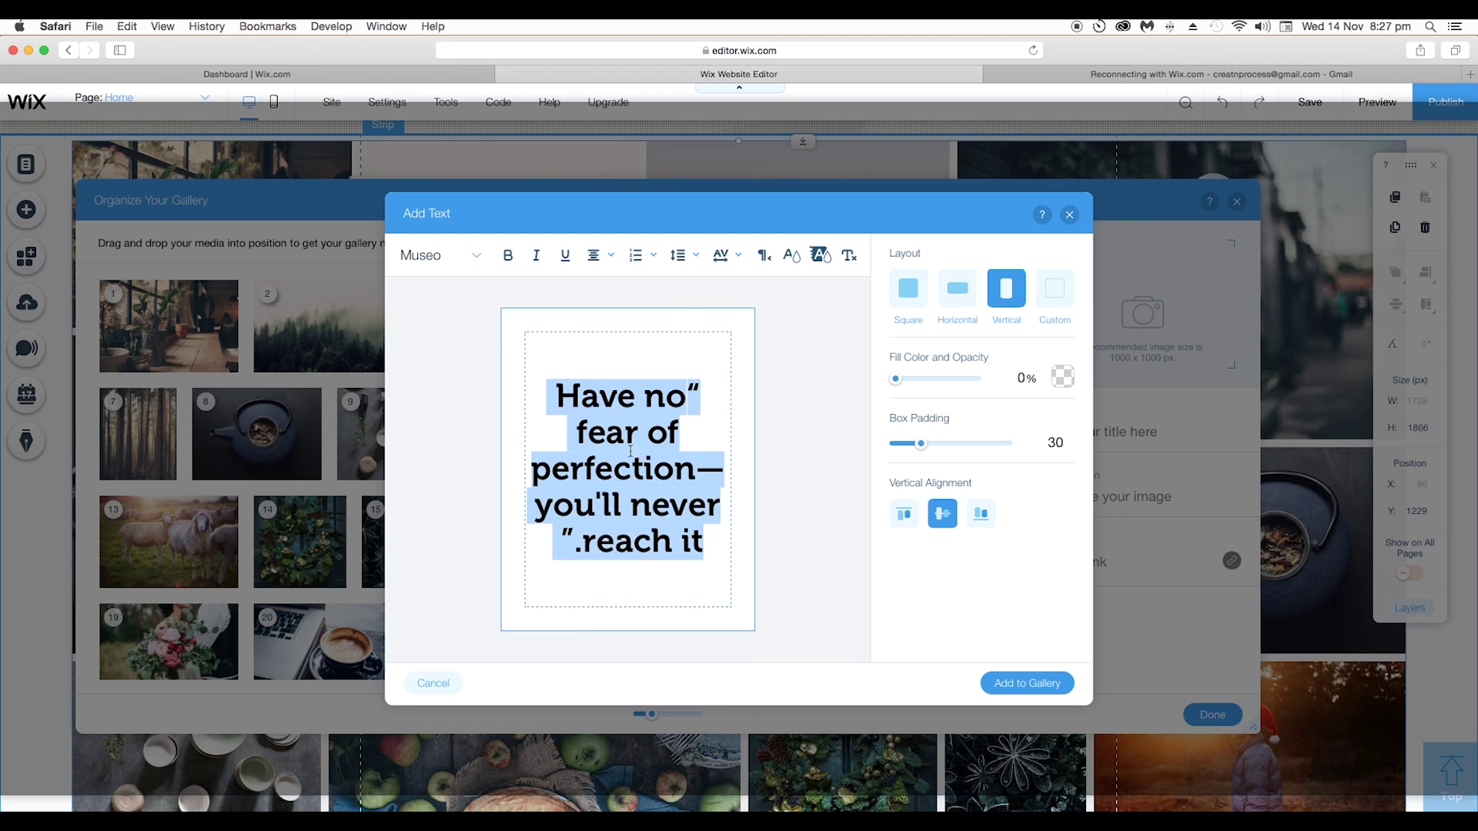
click(1054, 292)
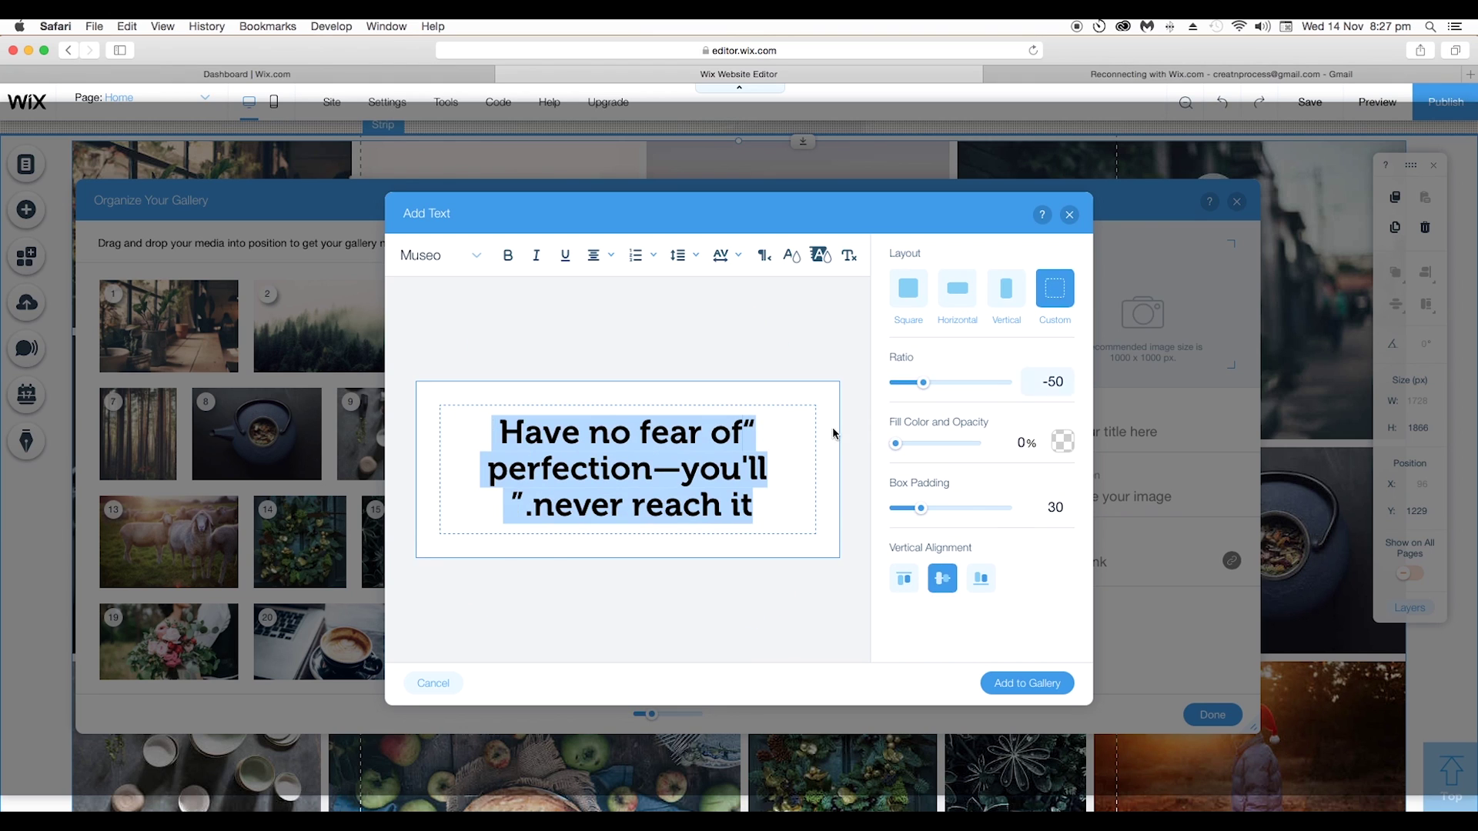
drag(923, 391, 939, 396)
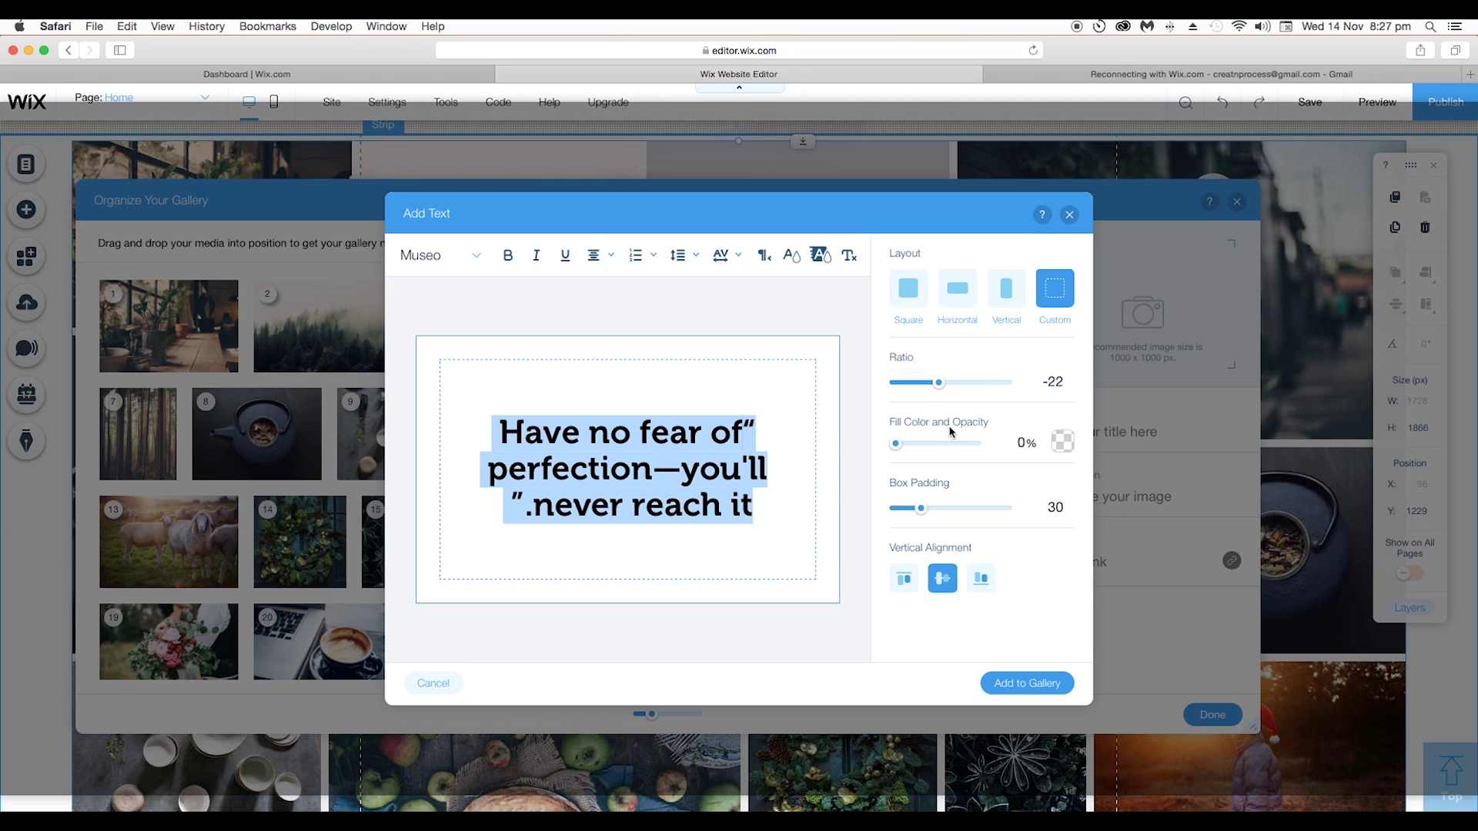
click(1062, 441)
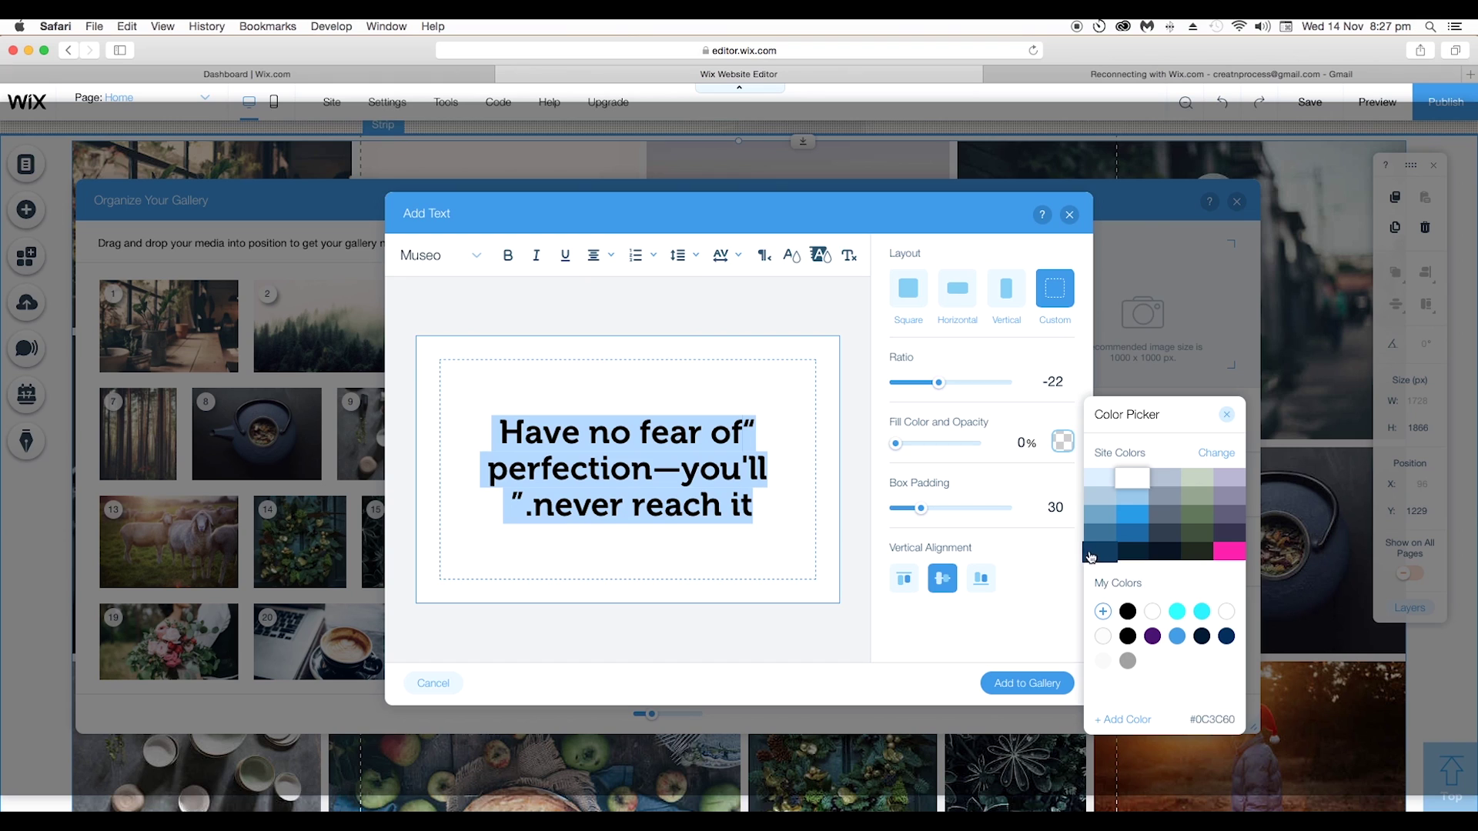
click(1132, 514)
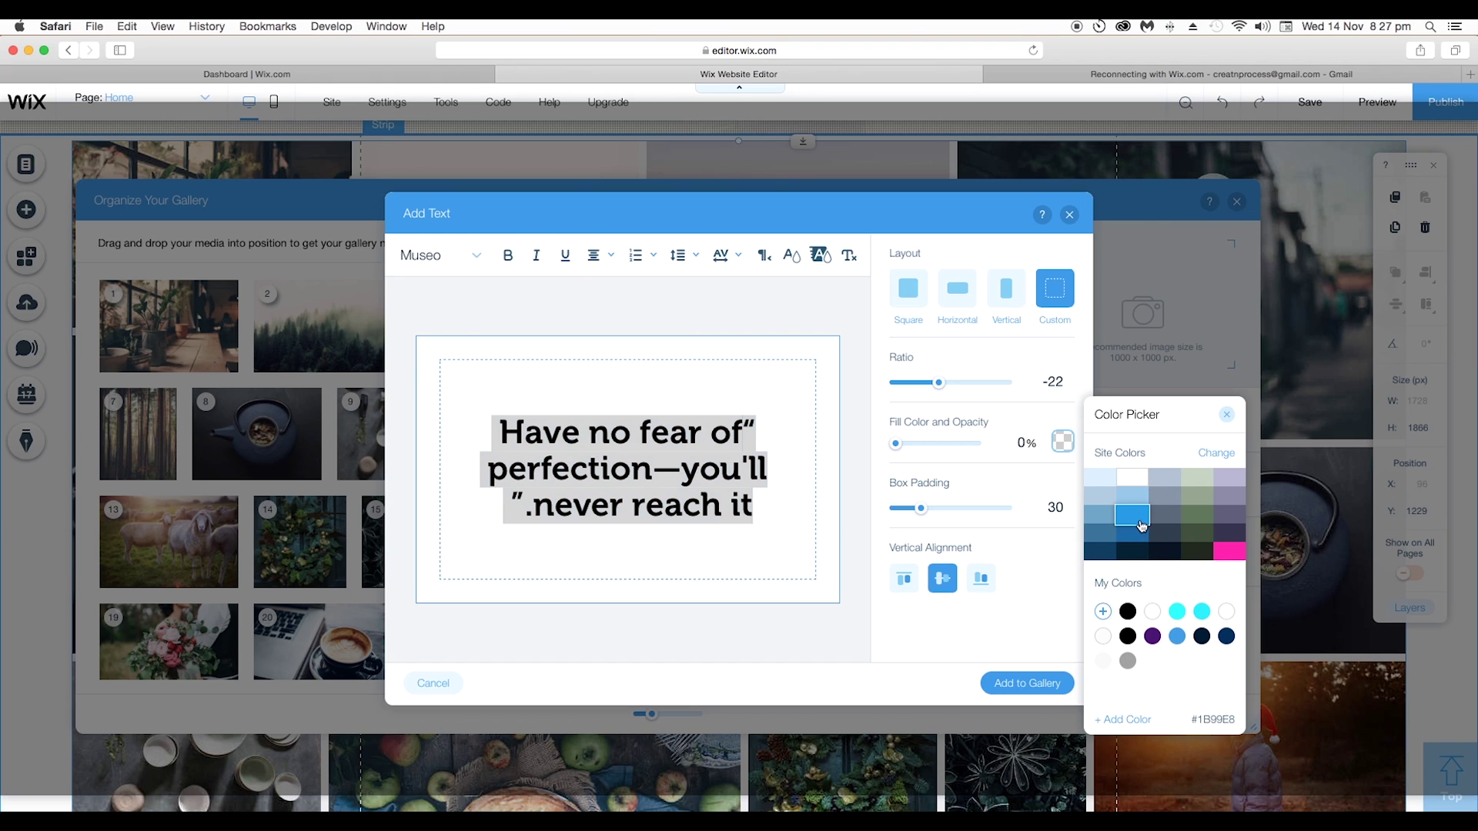
click(973, 443)
click(975, 444)
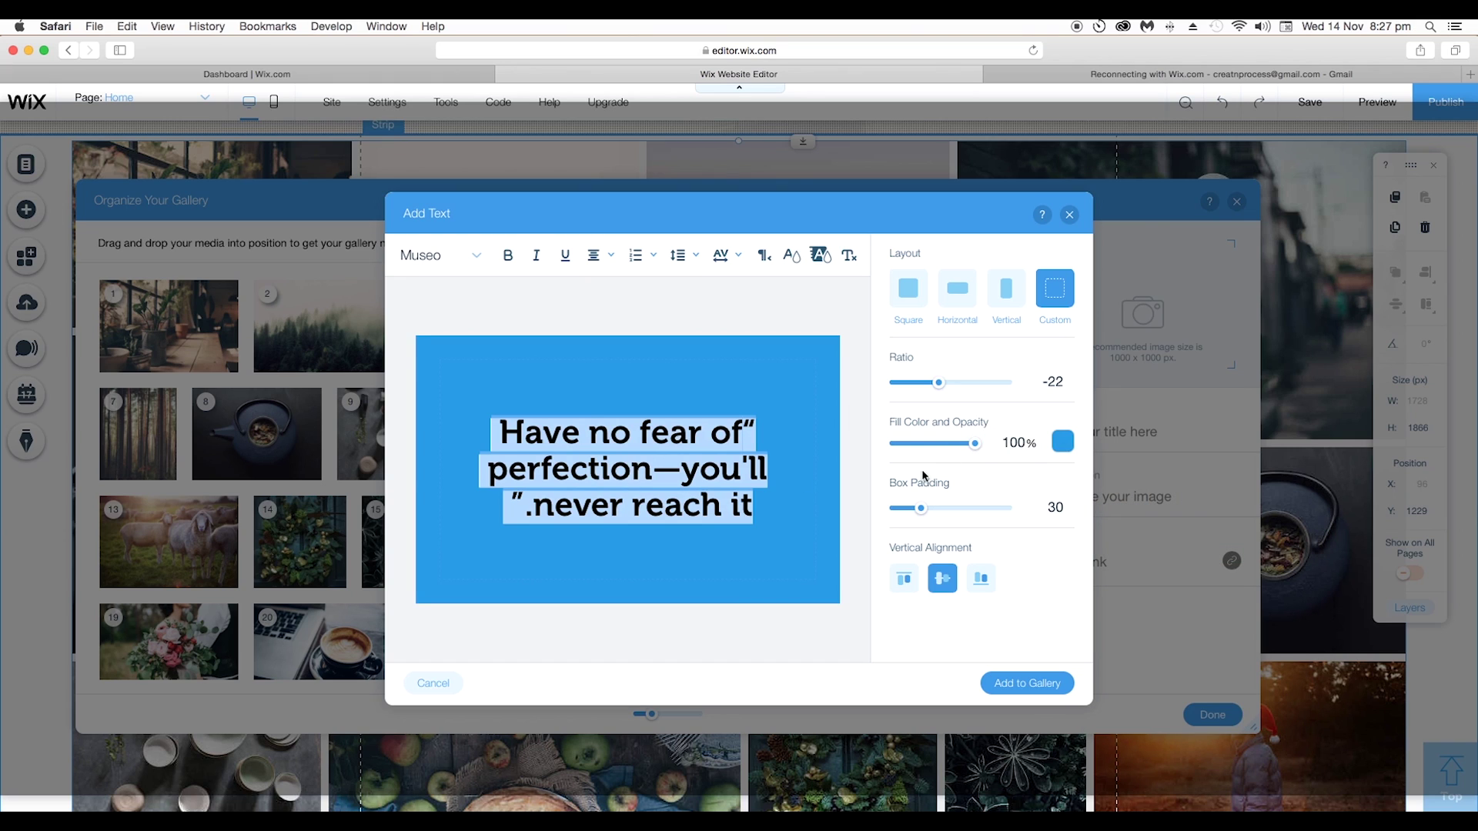
click(1064, 443)
click(1228, 551)
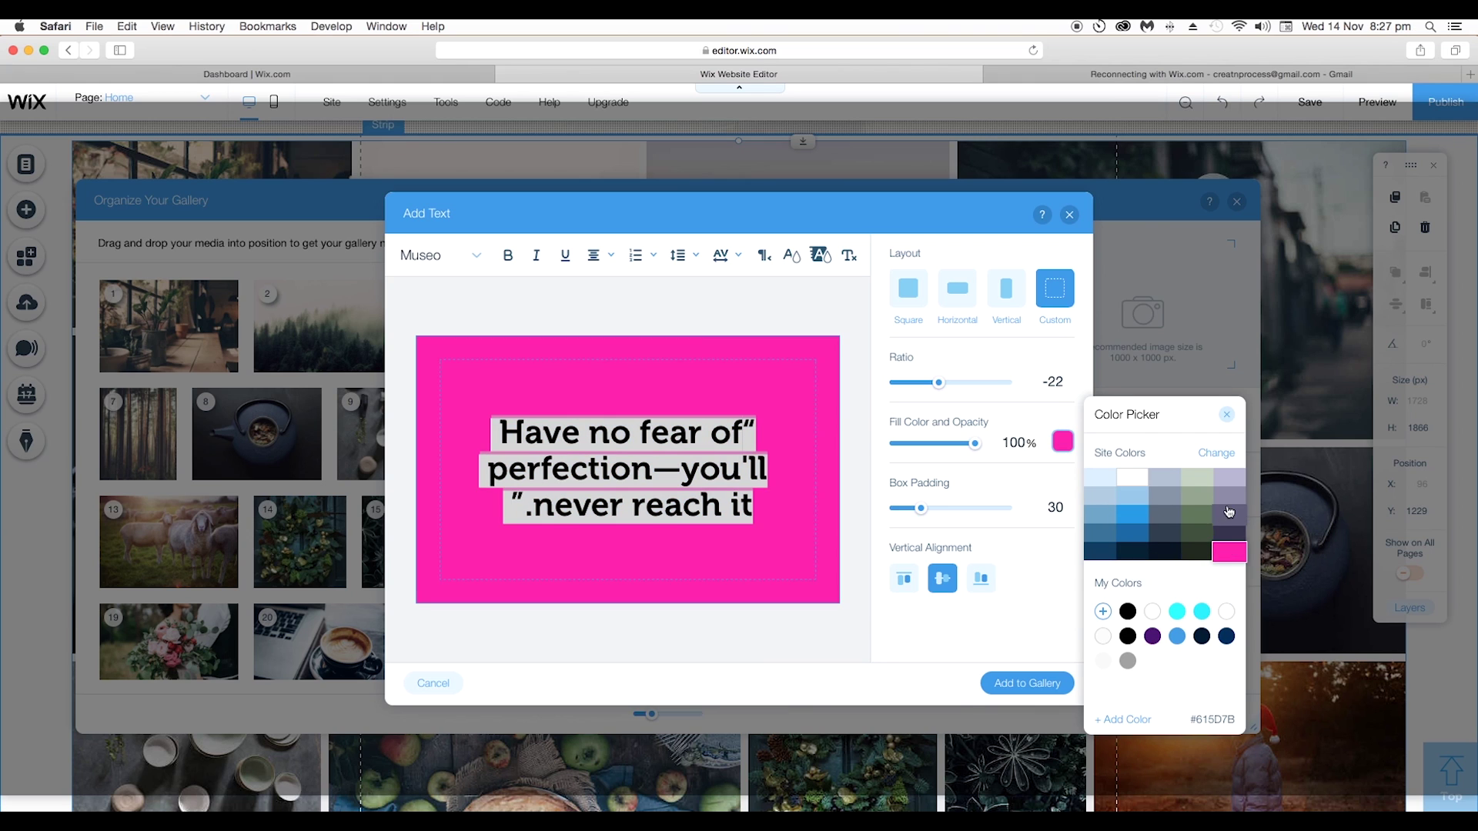
click(1229, 514)
click(1229, 479)
click(1197, 496)
click(1166, 531)
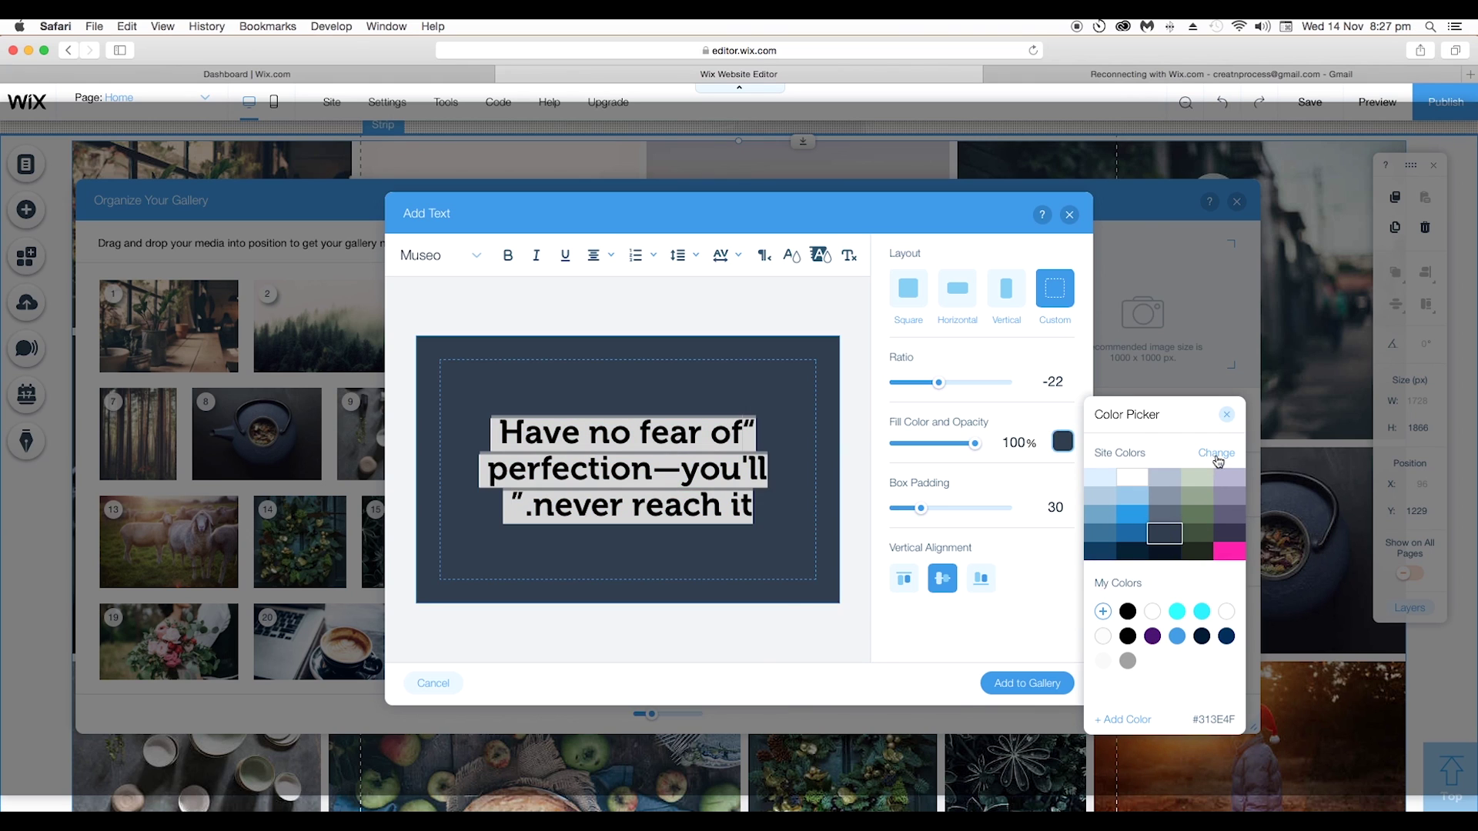
click(1227, 415)
drag(976, 452, 879, 452)
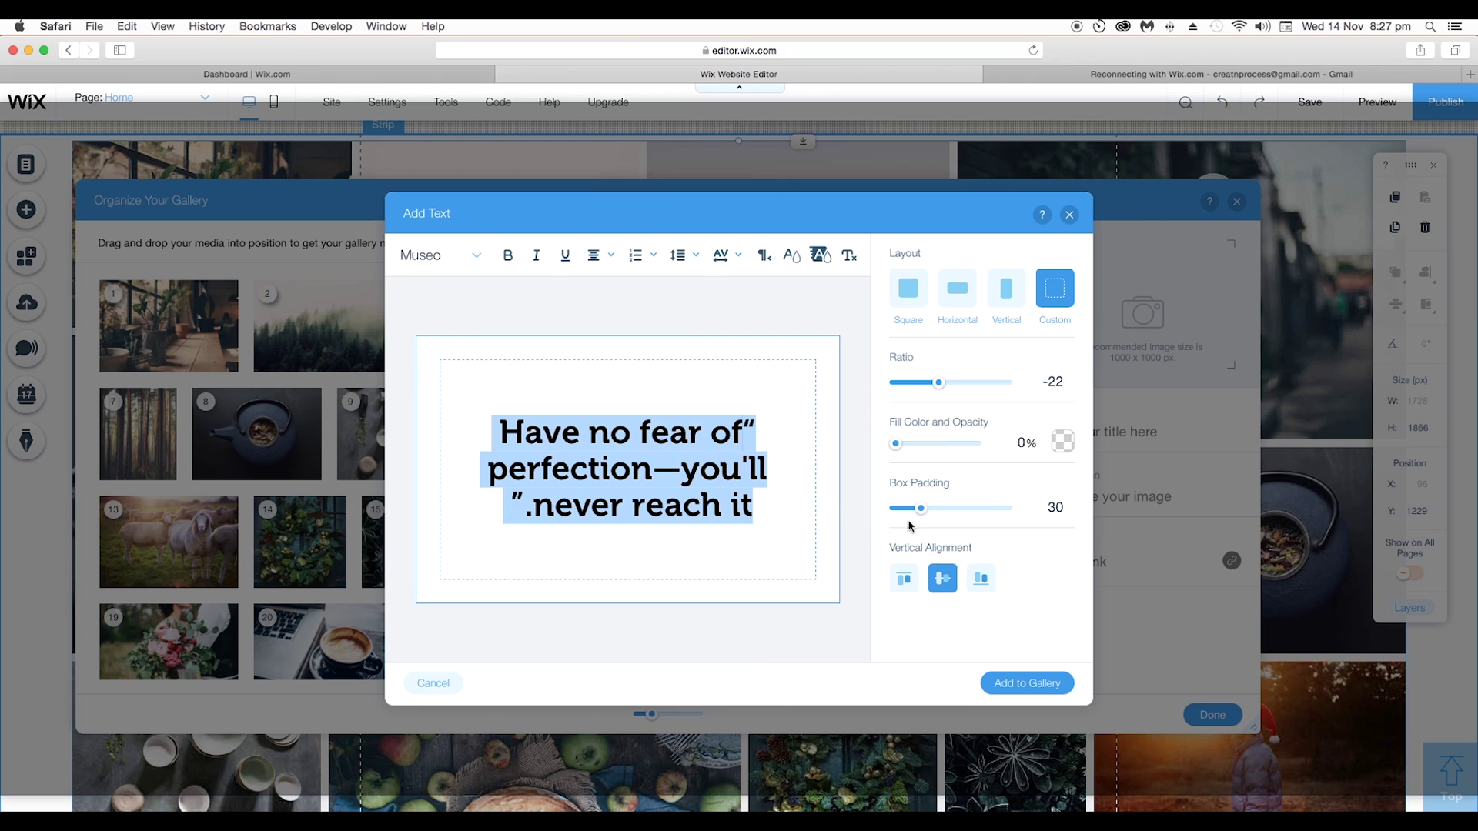
Set the quote tile's box padding to 34, centre it vertically, and add it to the gallery
drag(922, 509, 1008, 510)
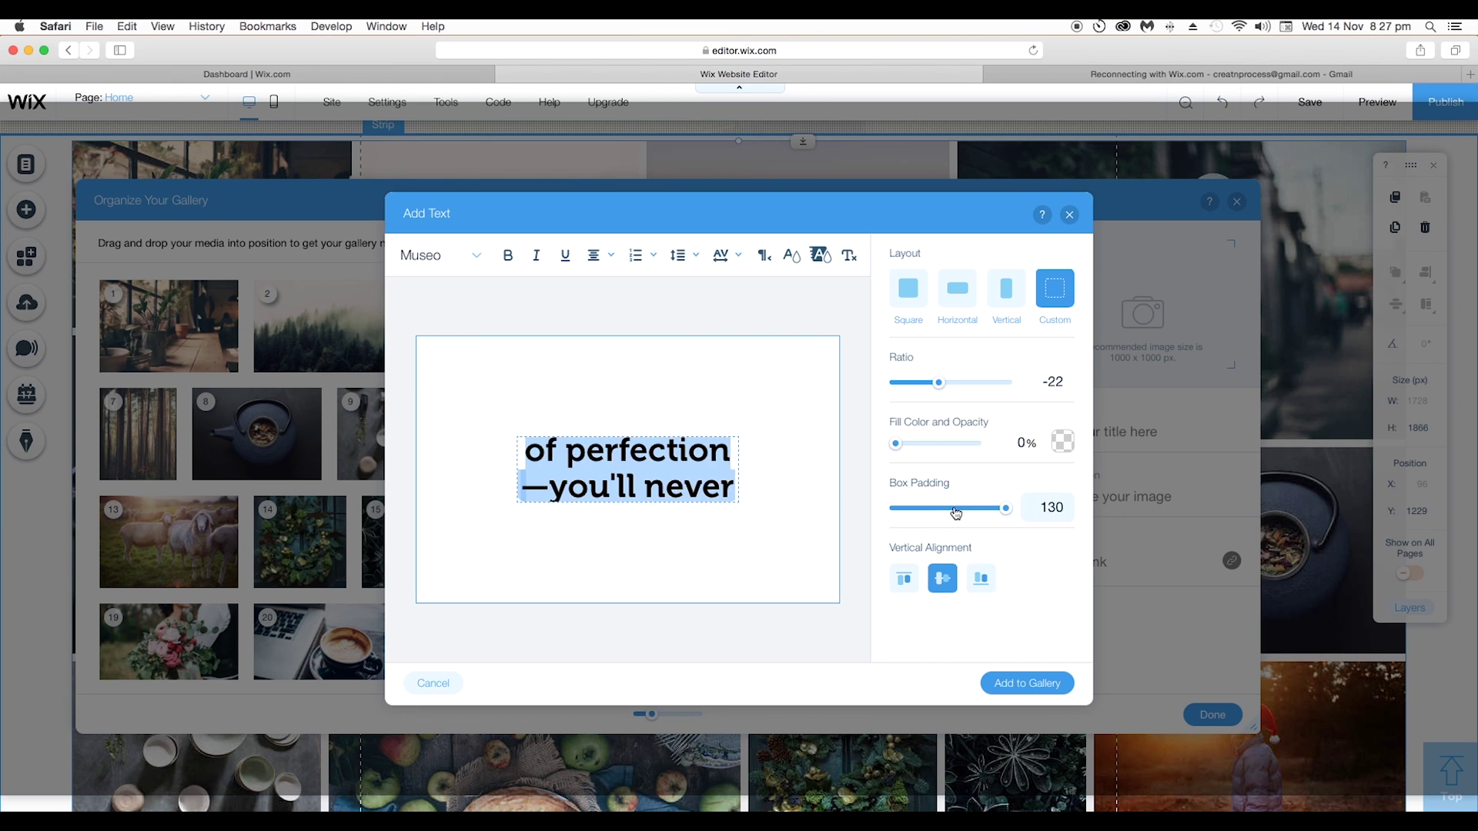
click(896, 508)
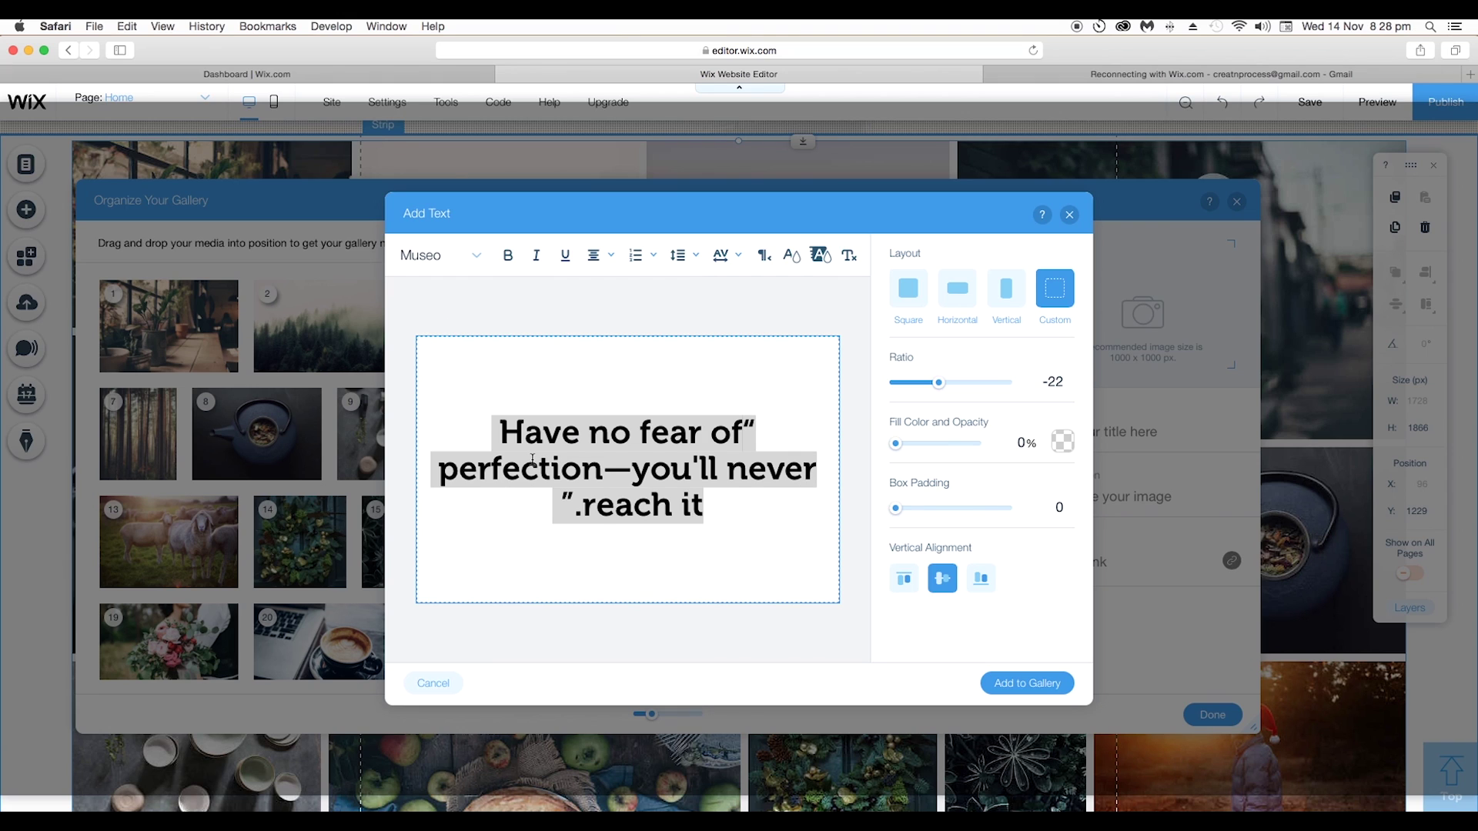
drag(896, 508, 924, 509)
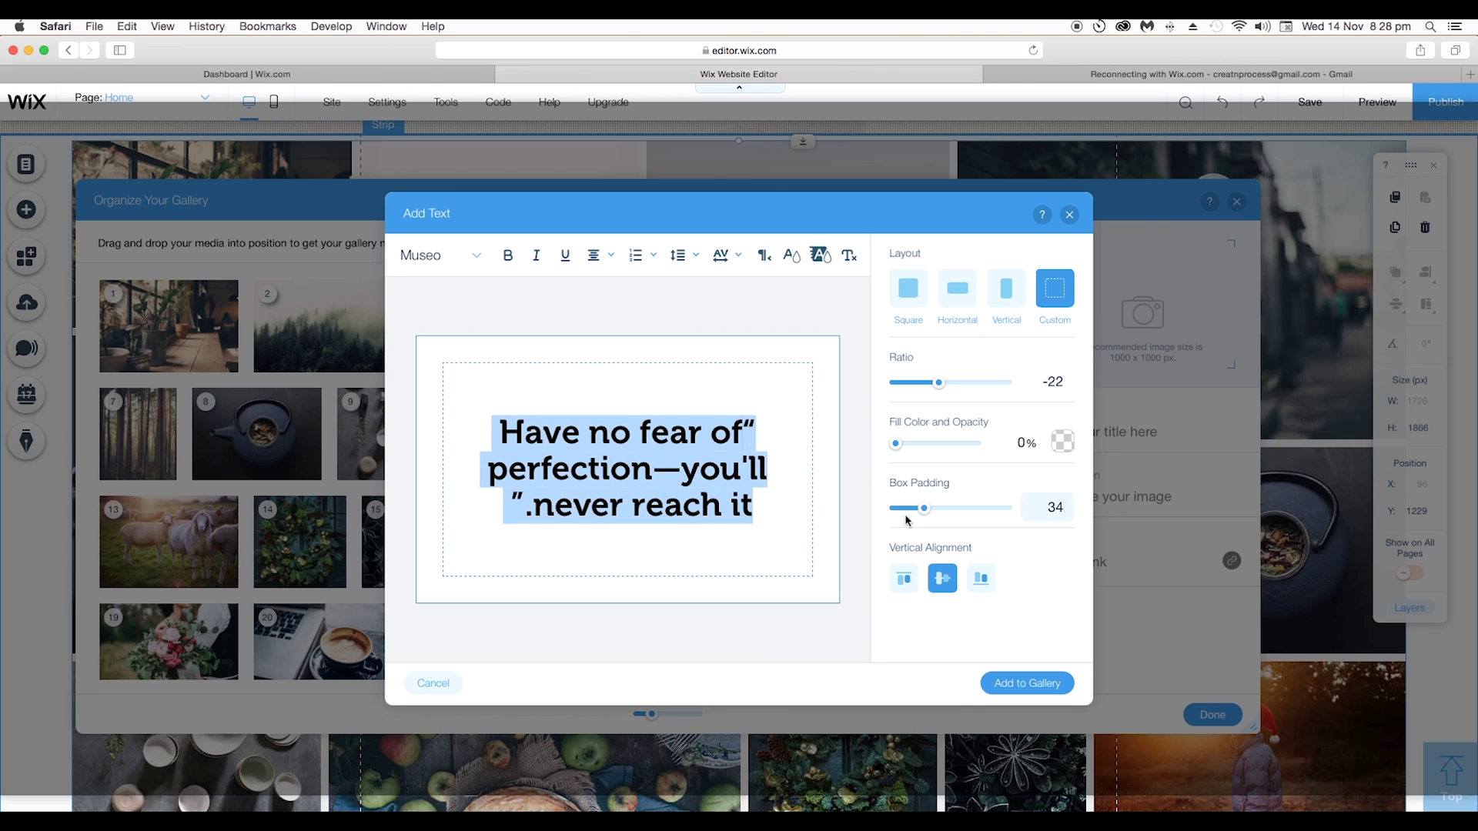
click(903, 586)
click(941, 581)
click(972, 583)
click(947, 585)
click(1026, 683)
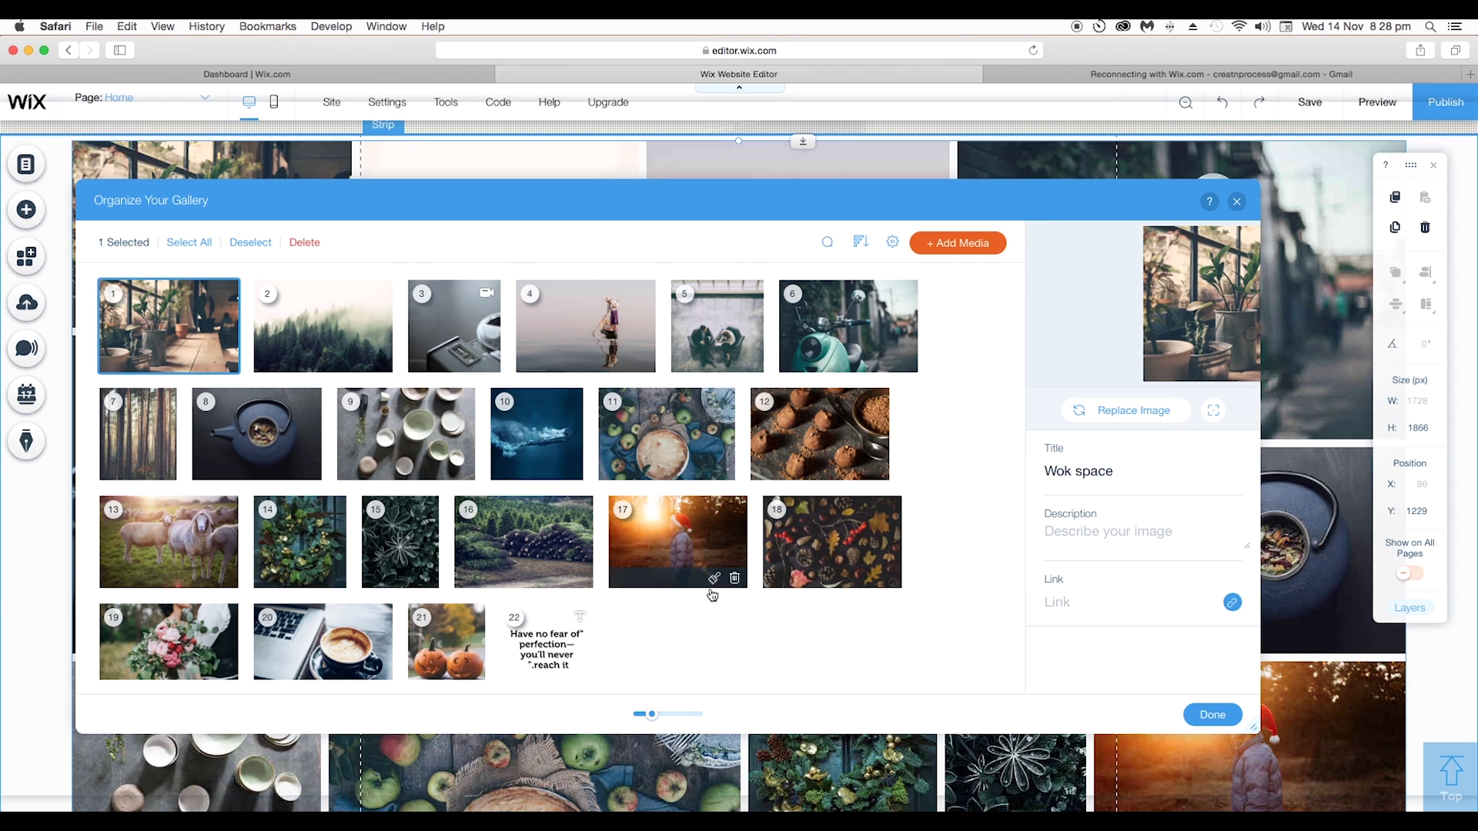
Move the quote tile from item 22 up to slot 11 in the organiser and preview the site
drag(546, 653, 604, 429)
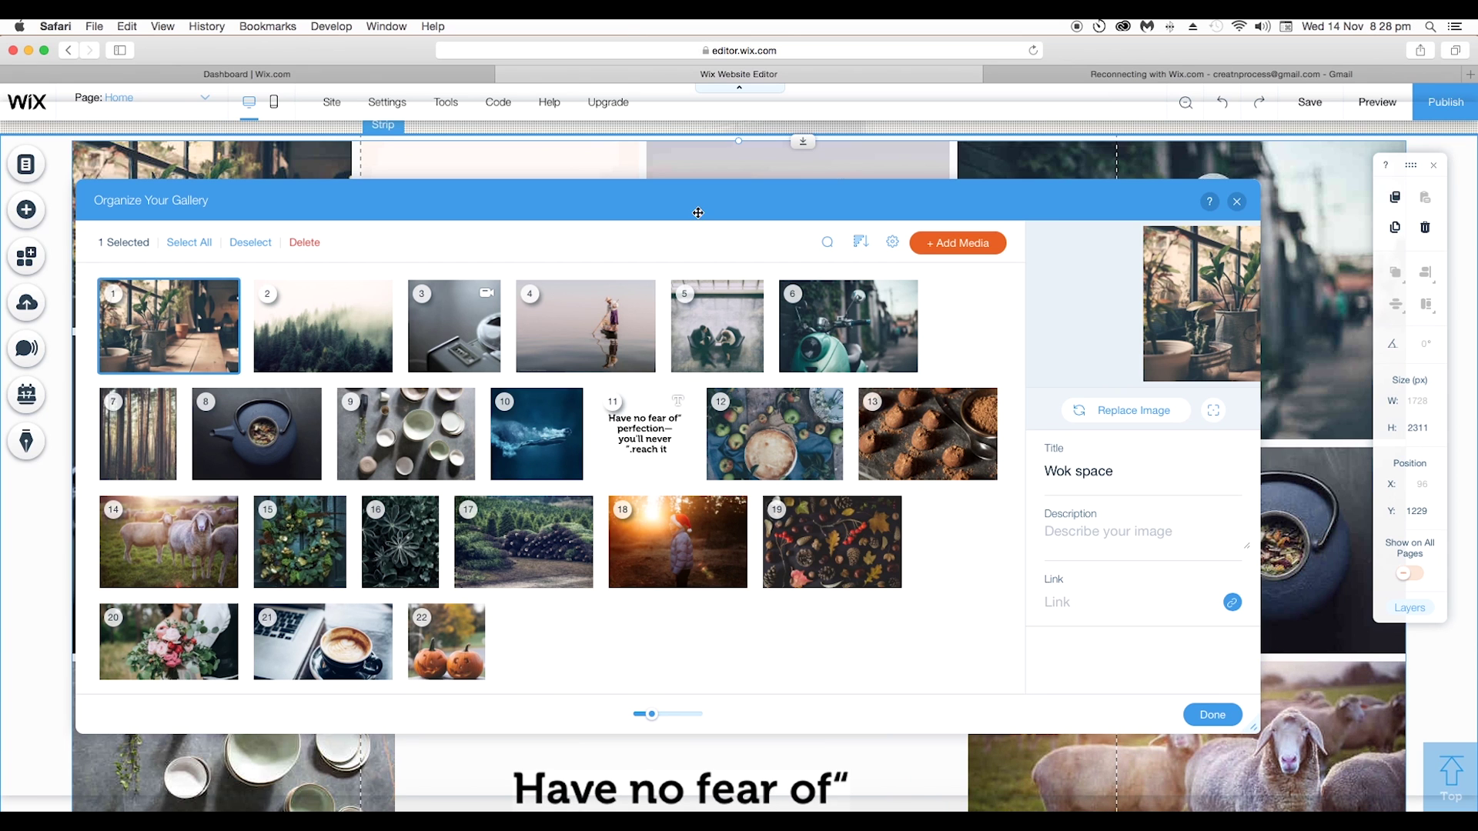
drag(698, 212, 1178, 212)
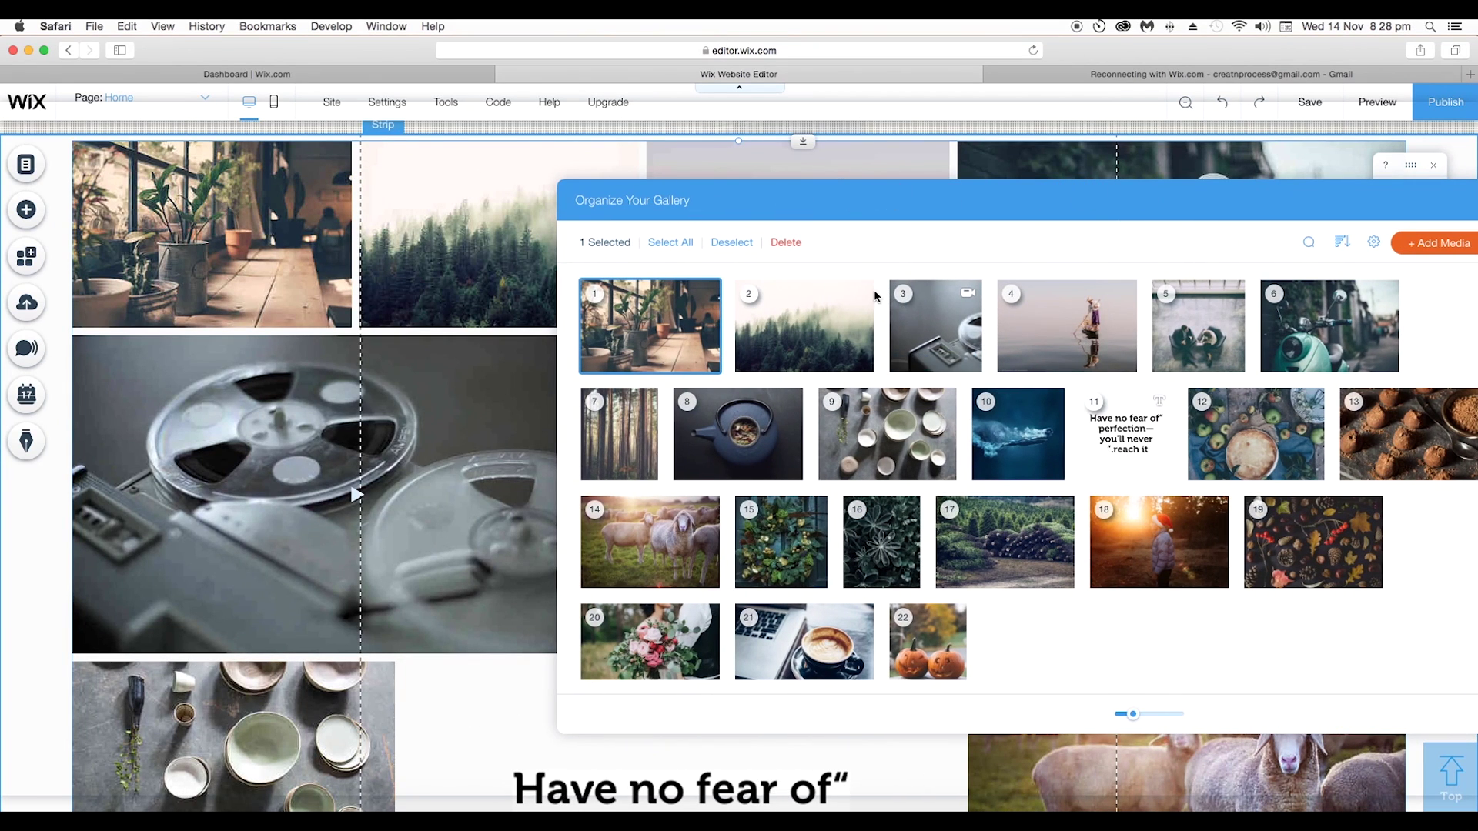
drag(924, 208, 476, 207)
click(1230, 713)
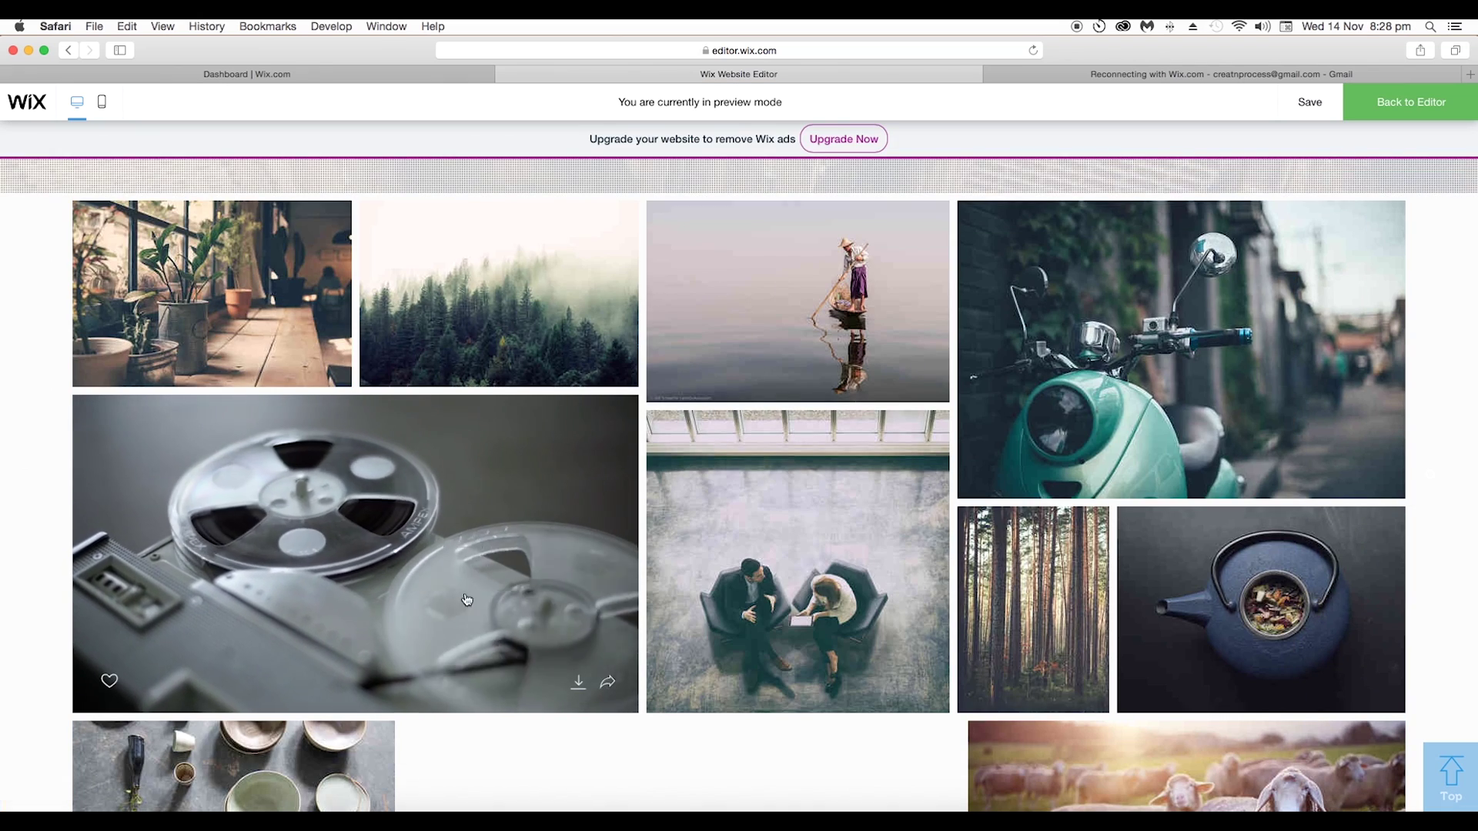
Scroll through the previewed gallery to find the black quote tile among the images
scroll(907, 583, down, 5)
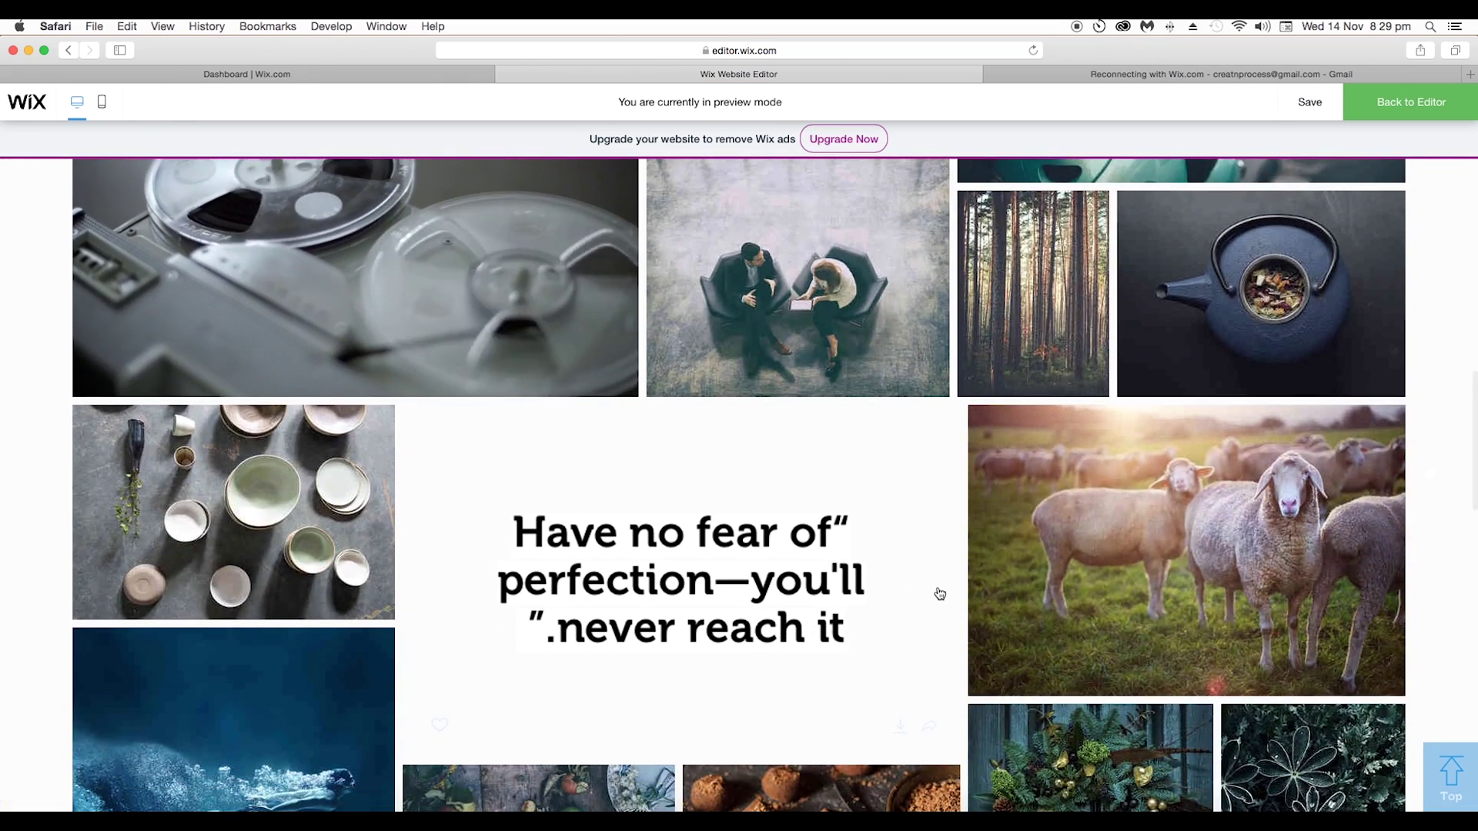
scroll(1017, 565, up, 2)
scroll(1017, 565, up, 3)
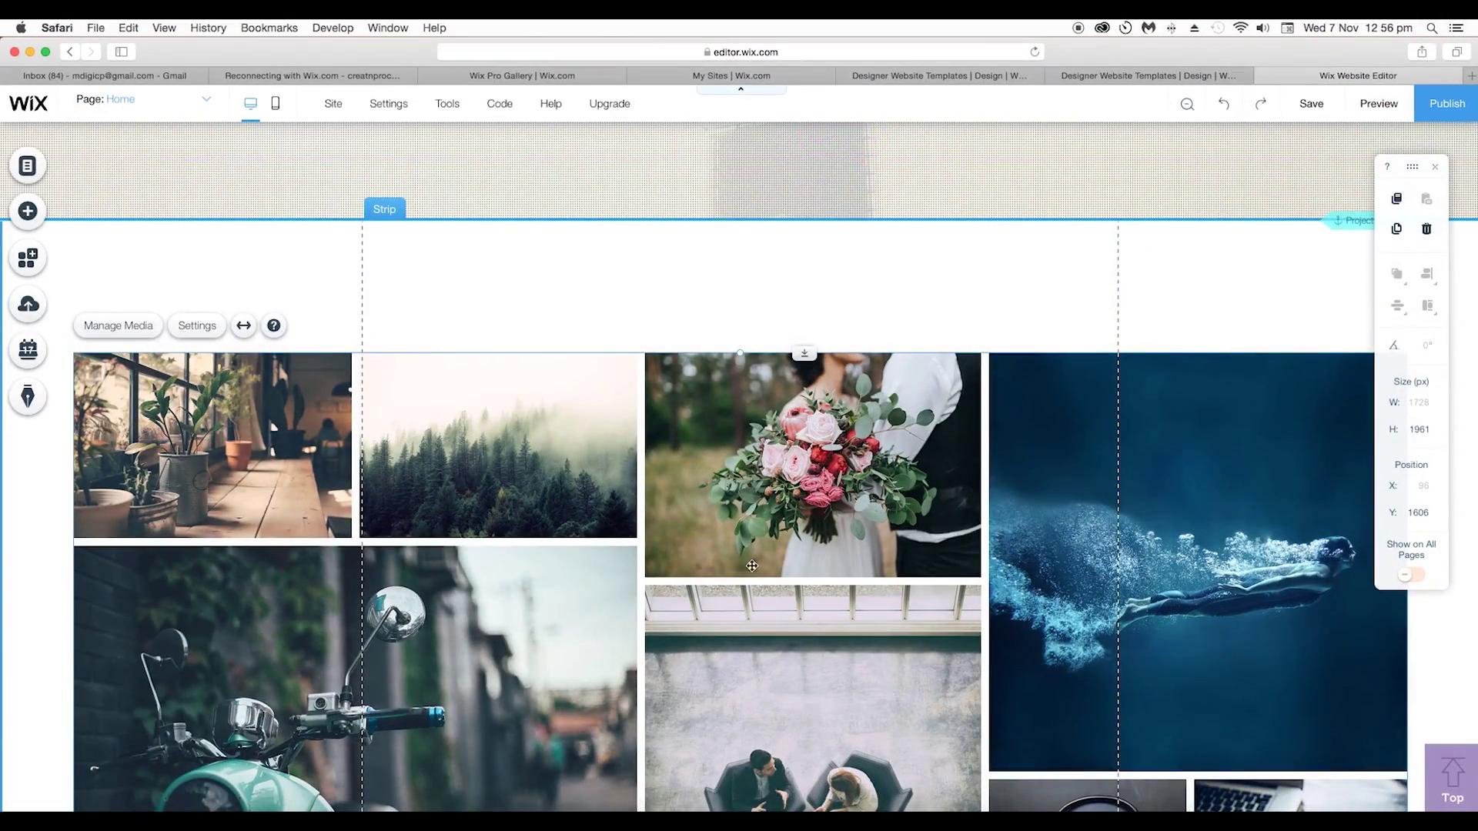
scroll(752, 566, down, 3)
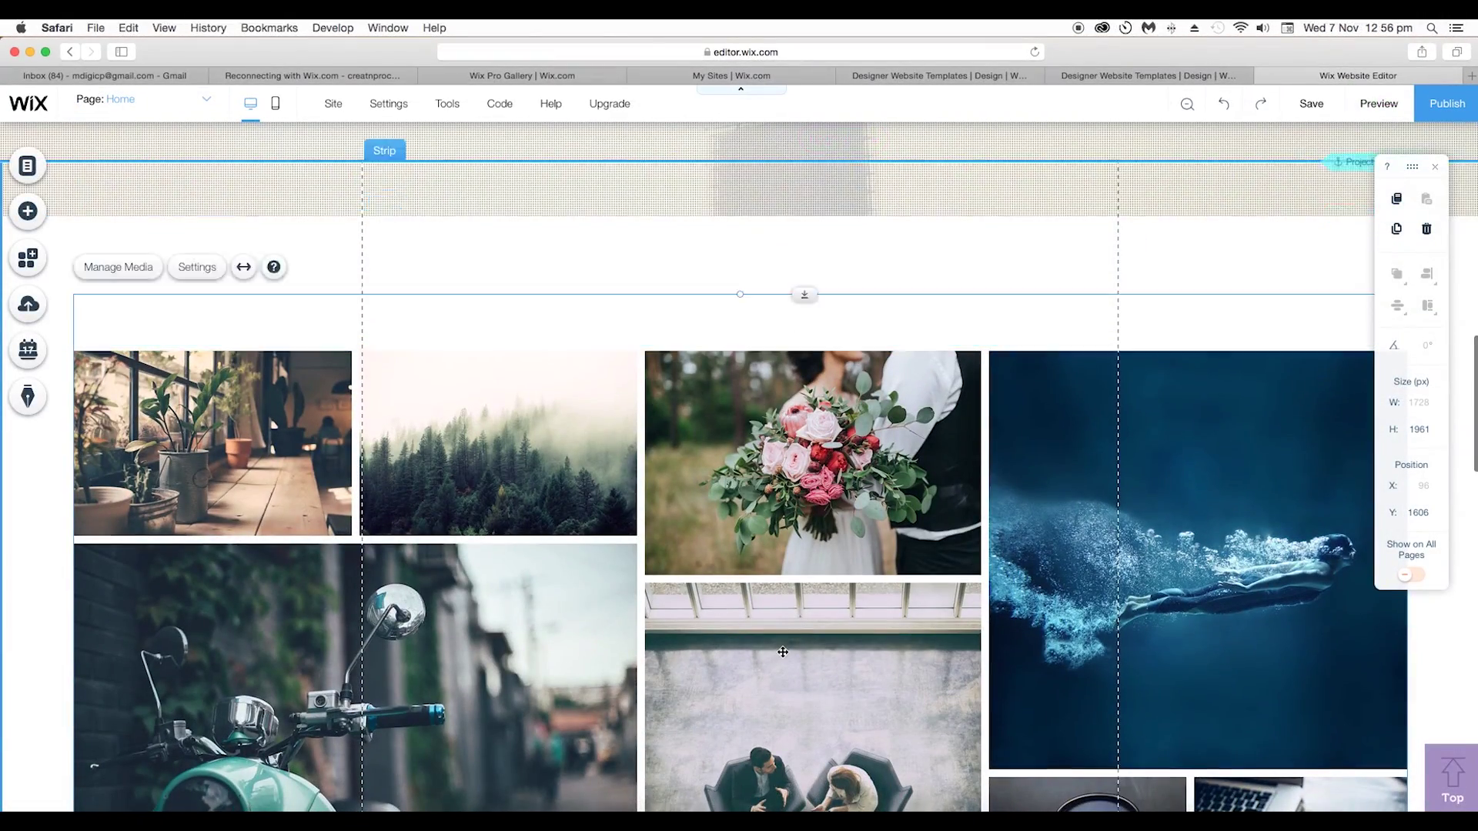